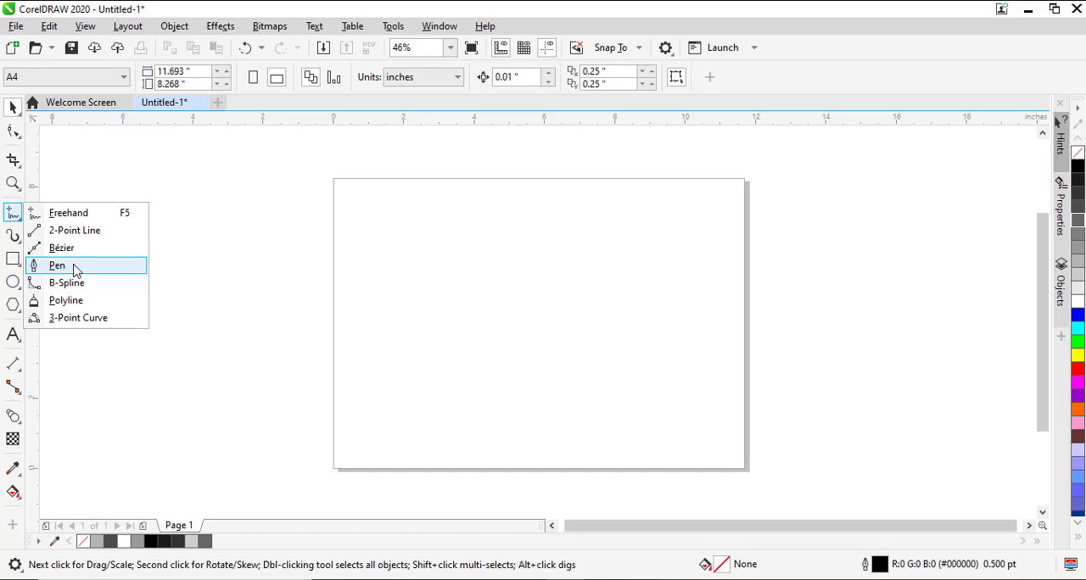
# Draw a slanted line and an axe-shaped outline about 4.6 by 5 inches beside it with the Freehand tool.
pyautogui.click(78, 217)
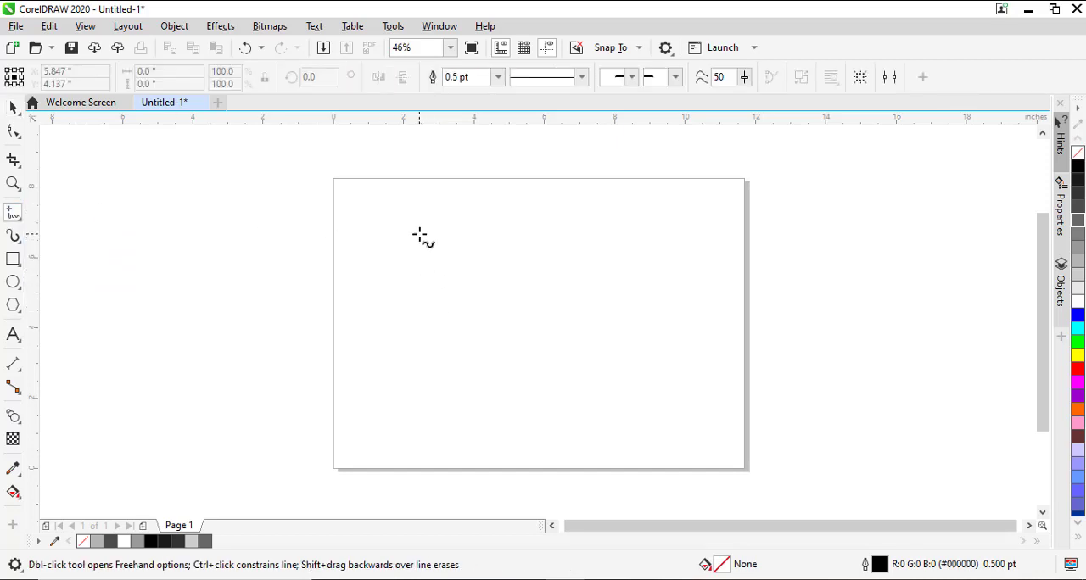
pyautogui.moveTo(414, 222); pyautogui.dragTo(487, 338)
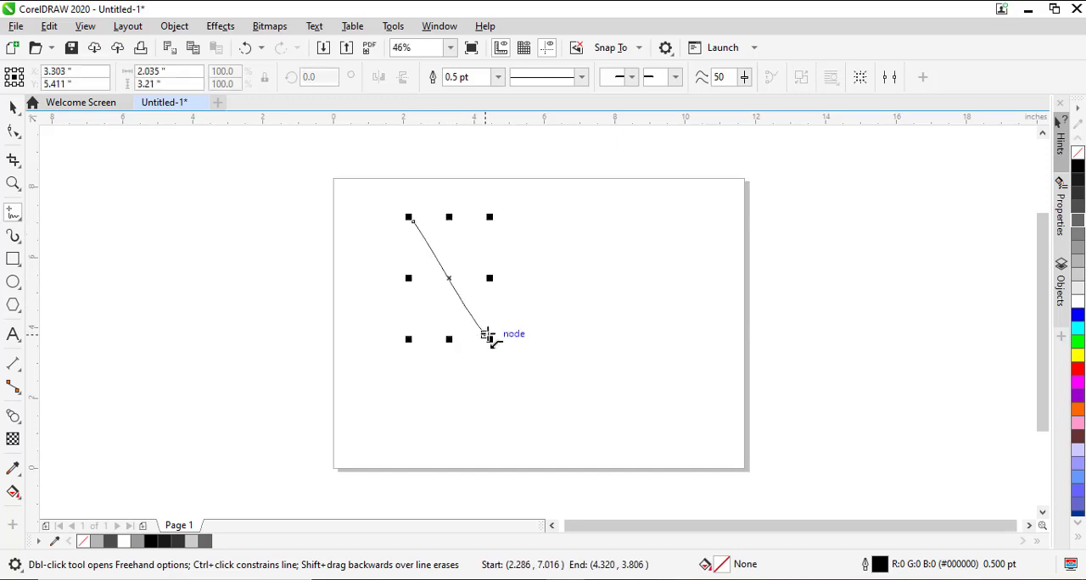
pyautogui.moveTo(431, 210)
pyautogui.mouseDown()
pyautogui.moveTo(482, 259)
pyautogui.moveTo(518, 326)
pyautogui.moveTo(546, 303)
pyautogui.moveTo(517, 363)
pyautogui.moveTo(451, 379)
pyautogui.moveTo(472, 357)
pyautogui.moveTo(436, 381)
pyautogui.moveTo(409, 370)
pyautogui.moveTo(383, 319)
pyautogui.moveTo(384, 298)
pyautogui.moveTo(407, 288)
pyautogui.moveTo(473, 321)
pyautogui.mouseUp()
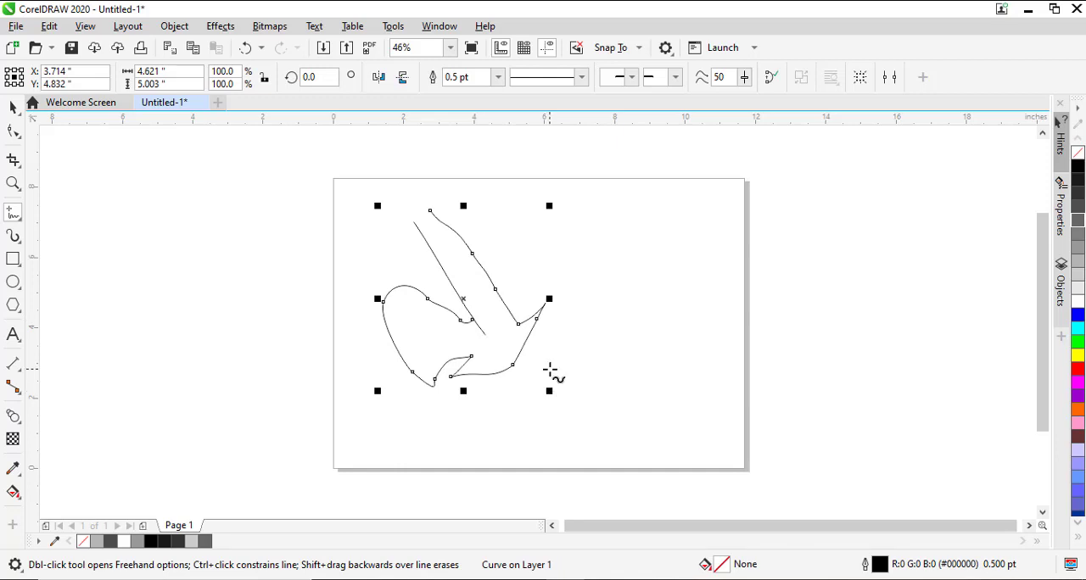
pyautogui.press('space')
pyautogui.click(291, 425)
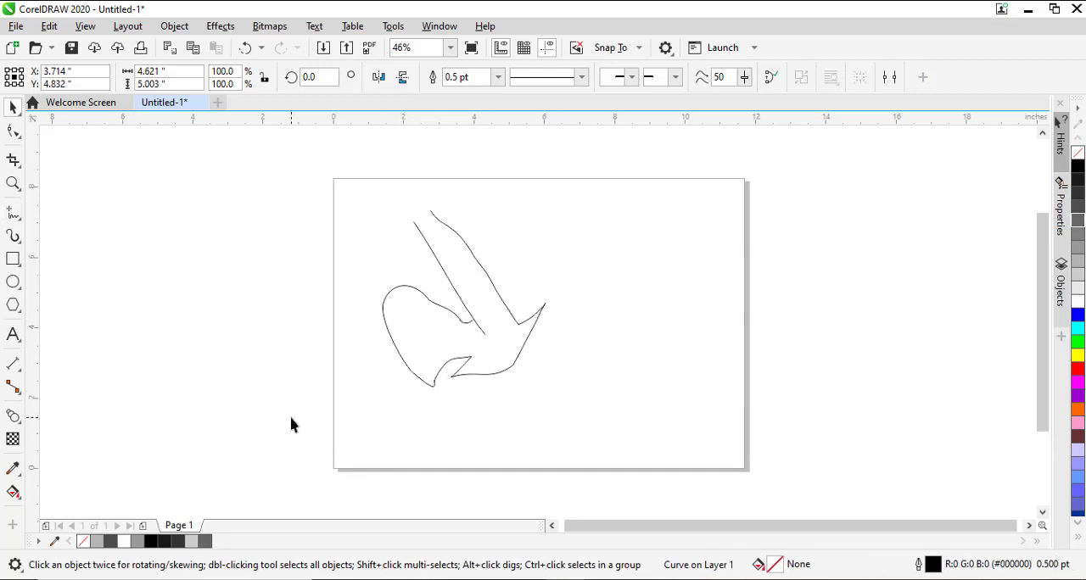
# Rotate both curves together by about 147.5 degrees so the axe stands upright with its handle pointing down.
pyautogui.moveTo(250, 442); pyautogui.dragTo(637, 178)
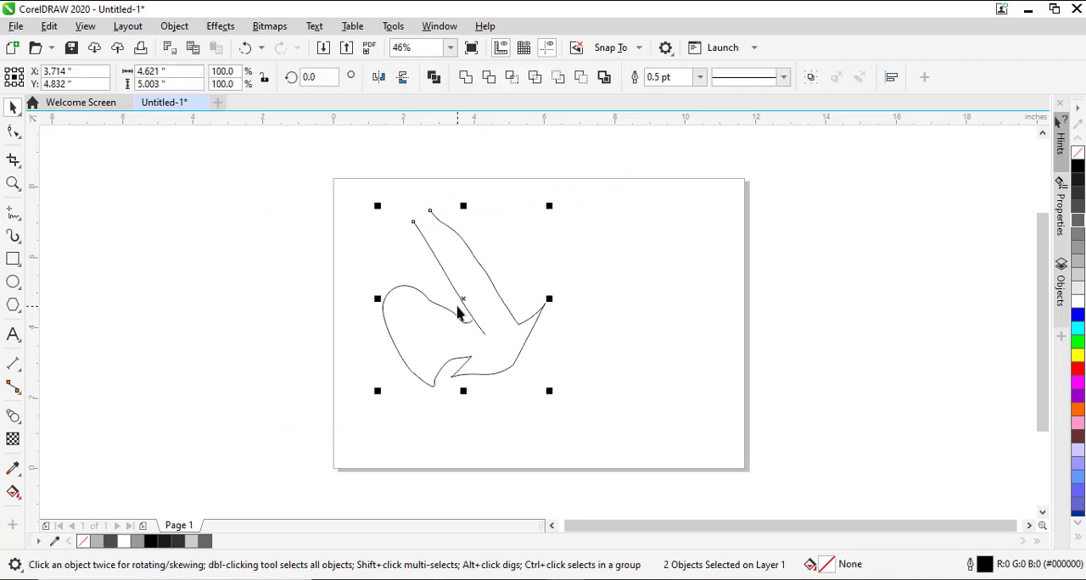
pyautogui.click(466, 305)
pyautogui.moveTo(555, 393); pyautogui.dragTo(439, 167)
pyautogui.click(696, 283)
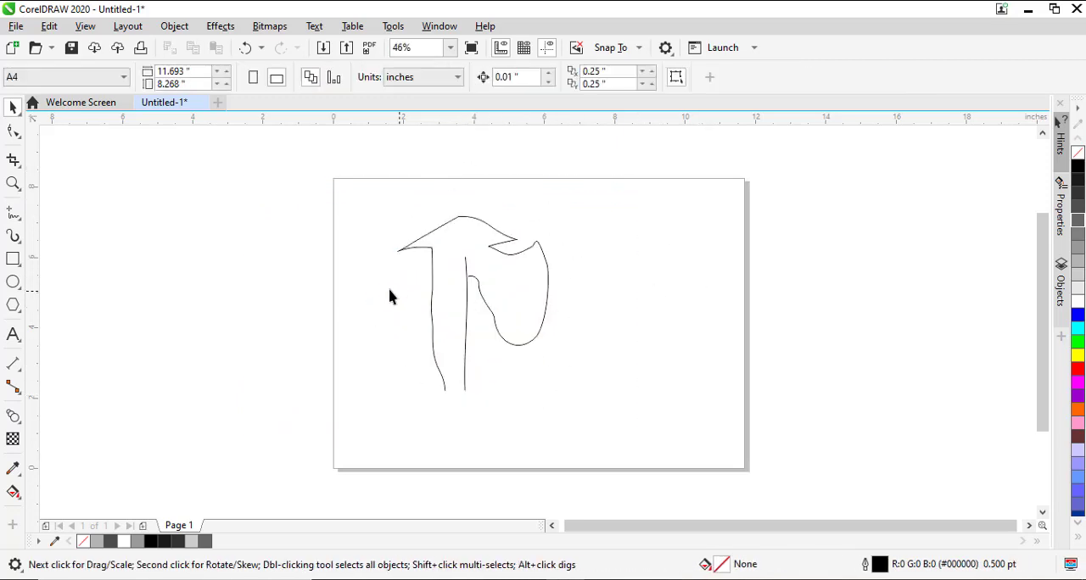
# Draw freehand curves for the blade's cutting edge, about 3.9 inches tall, and across the handle's lower end, about 2.8 inches wide.
pyautogui.click(14, 215)
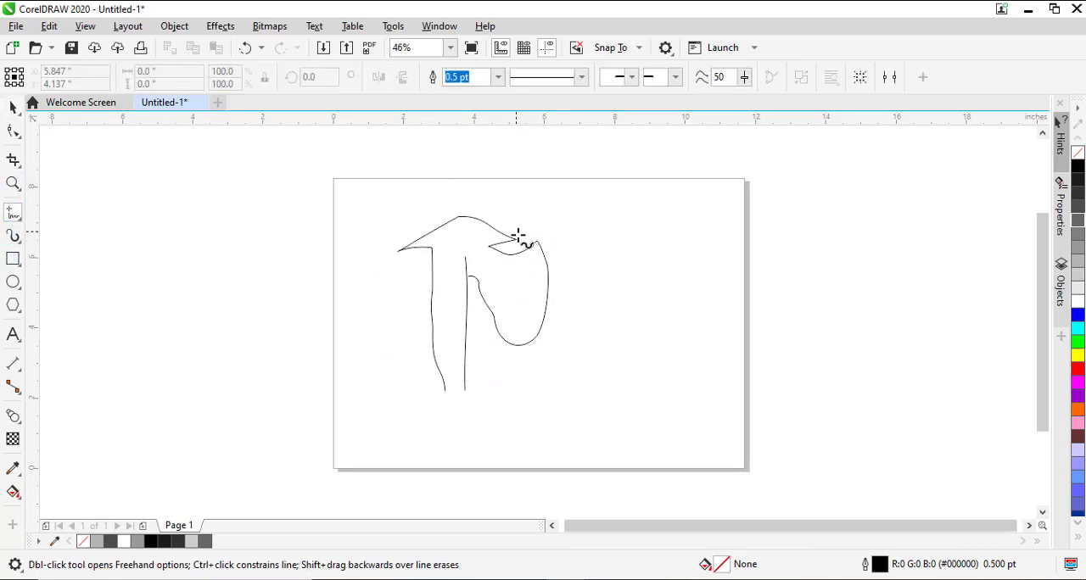
pyautogui.moveTo(519, 235)
pyautogui.mouseDown()
pyautogui.moveTo(535, 287)
pyautogui.moveTo(521, 342)
pyautogui.moveTo(498, 369)
pyautogui.mouseUp()
pyautogui.press('space')
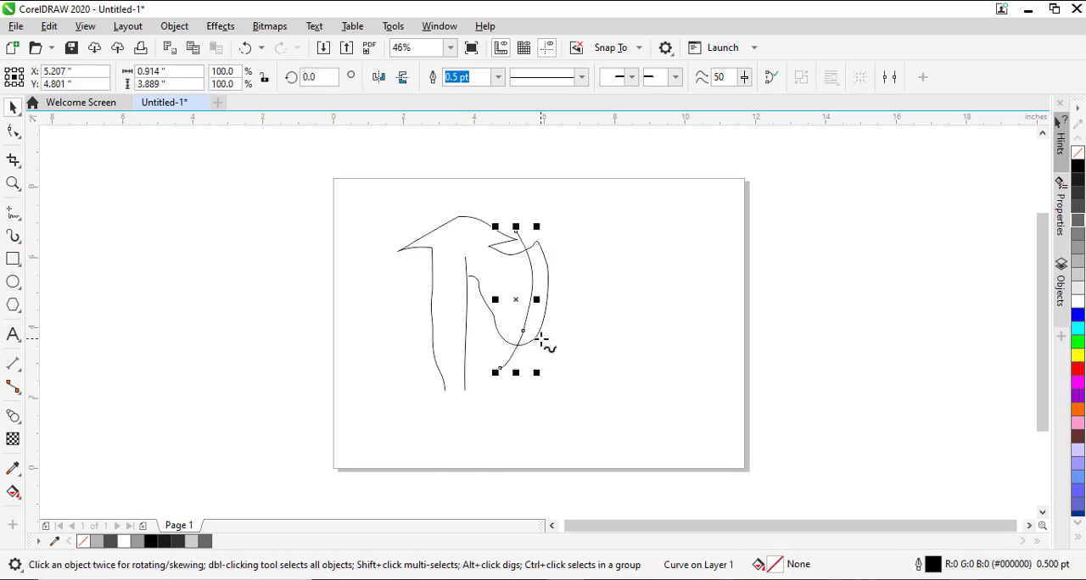
pyautogui.click(501, 398)
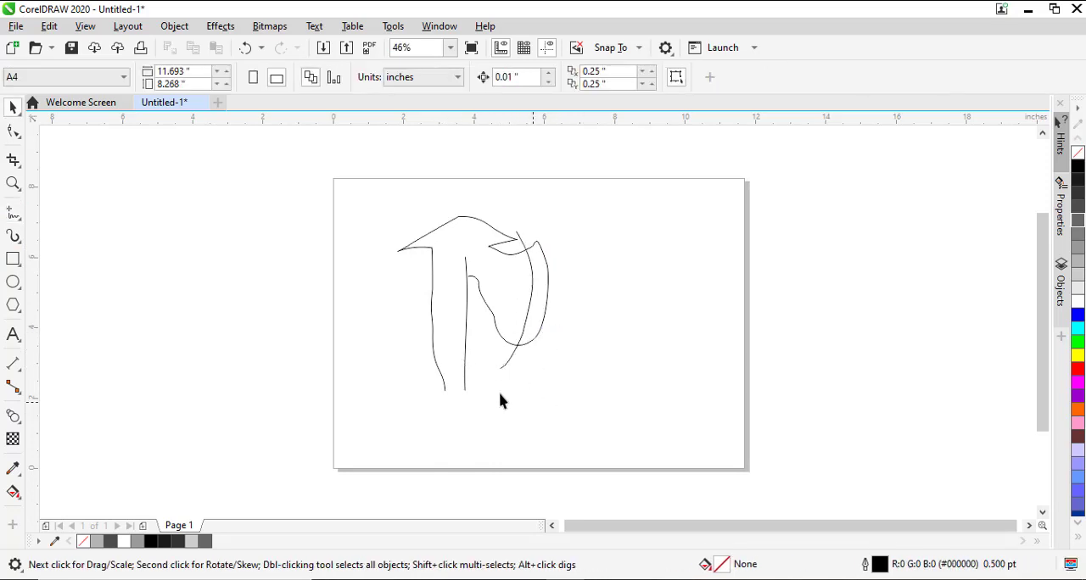
pyautogui.press('F5')
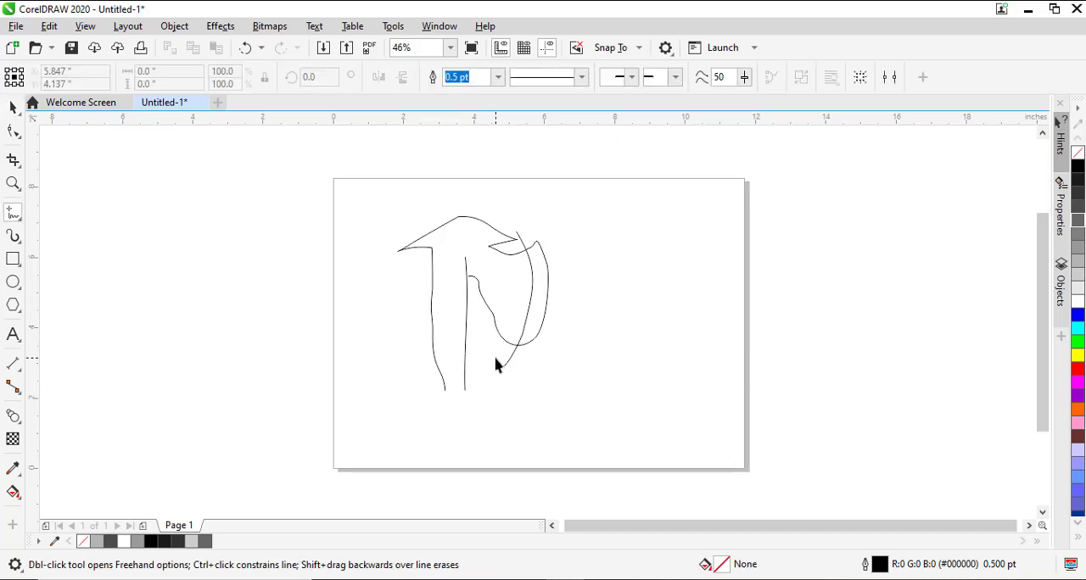
pyautogui.moveTo(405, 395)
pyautogui.mouseDown()
pyautogui.moveTo(468, 380)
pyautogui.moveTo(506, 386)
pyautogui.mouseUp()
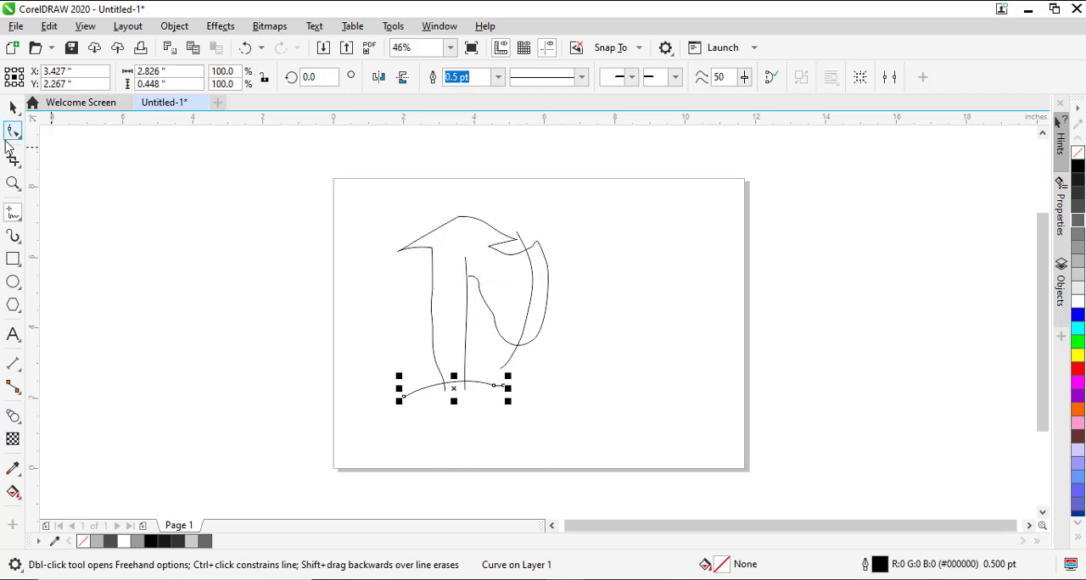
# Extend the axe outline's open end beside the handle with a straight segment about 0.5 inches long, crossing the handle line.
pyautogui.click(13, 138)
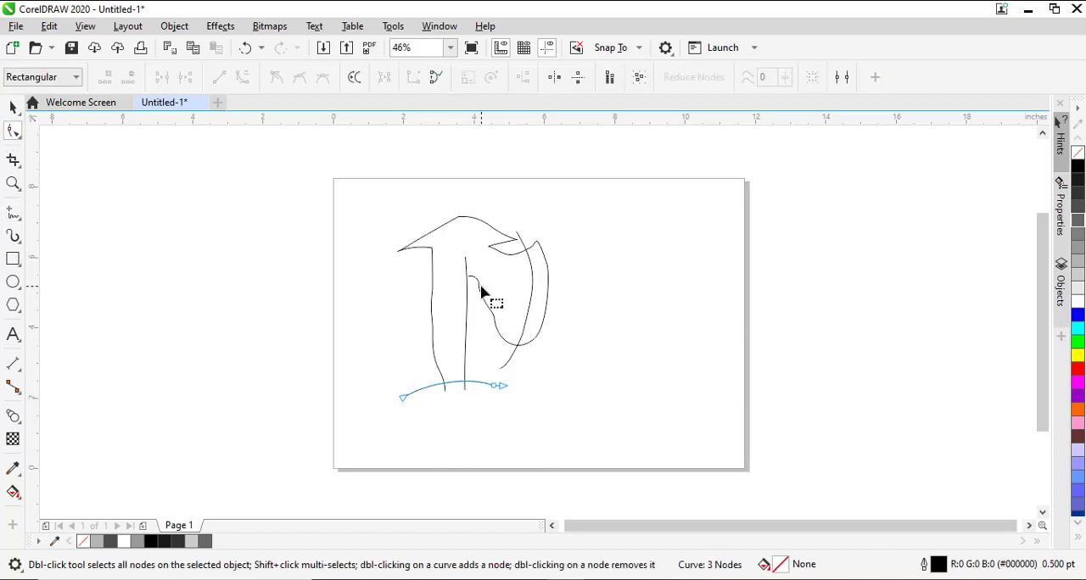
pyautogui.click(480, 291)
pyautogui.click(13, 213)
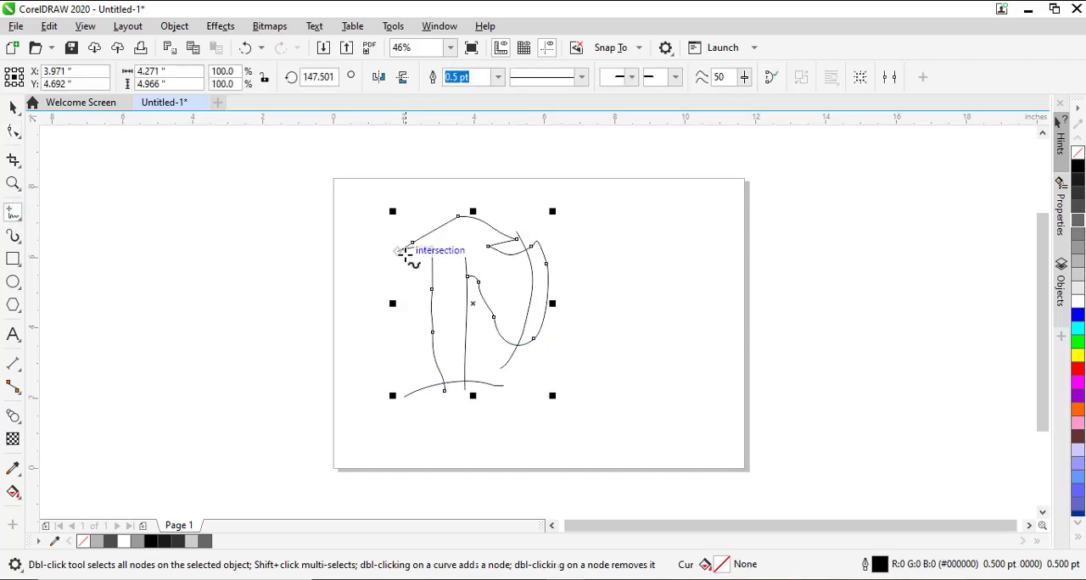
pyautogui.click(467, 277)
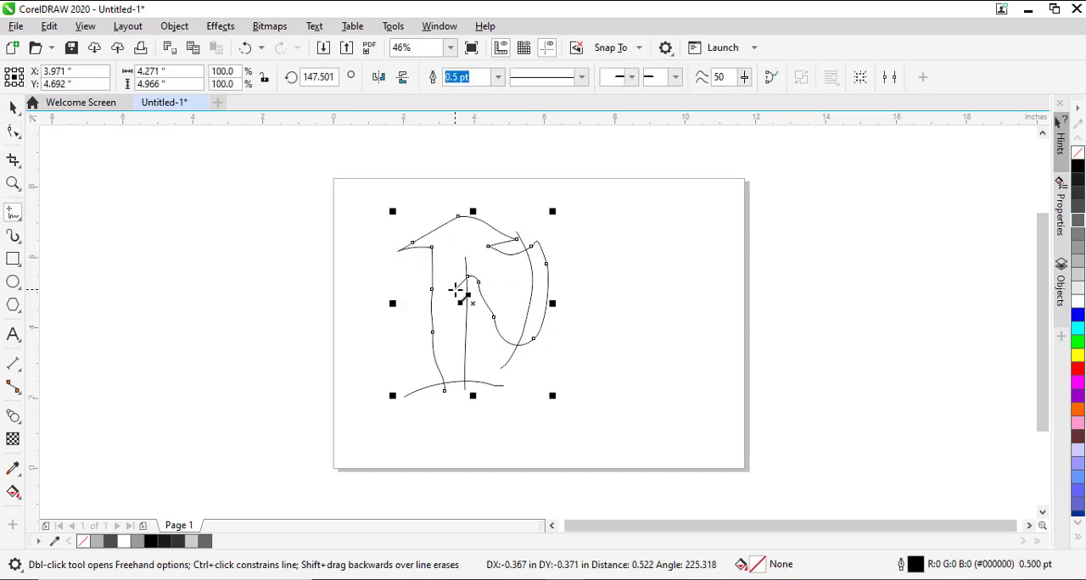
pyautogui.click(457, 289)
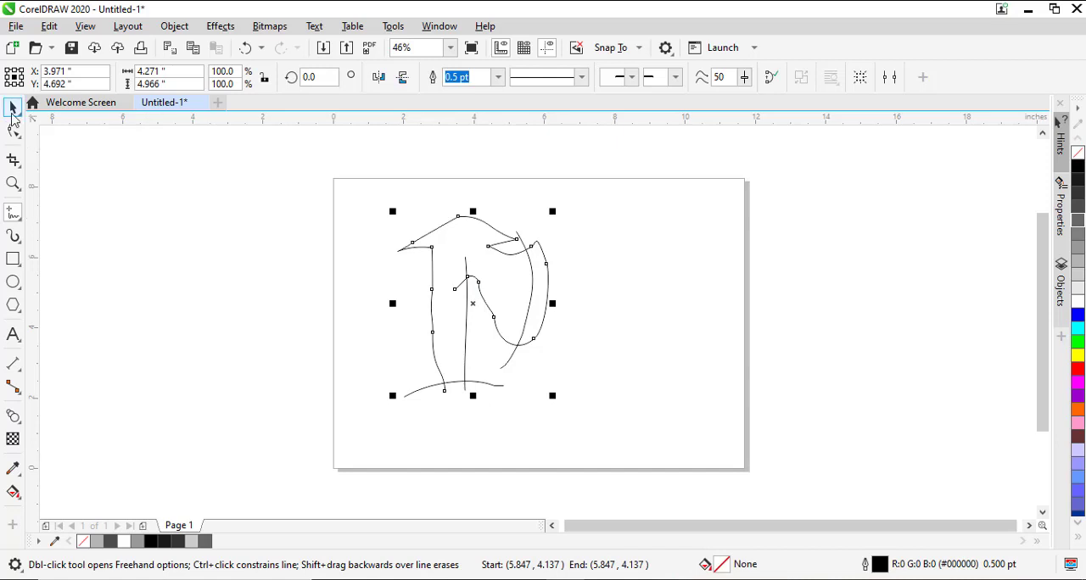
pyautogui.click(13, 107)
pyautogui.click(244, 290)
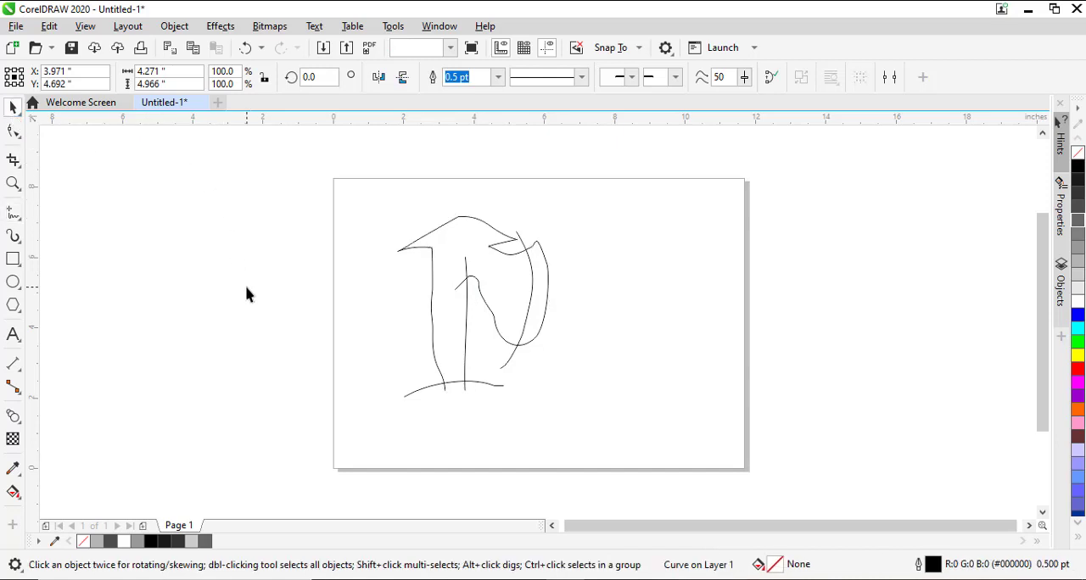
# Draw a freehand curve about 1.2 by 2.1 inches between the axe head and handle to divide off the blade.
pyautogui.click(13, 212)
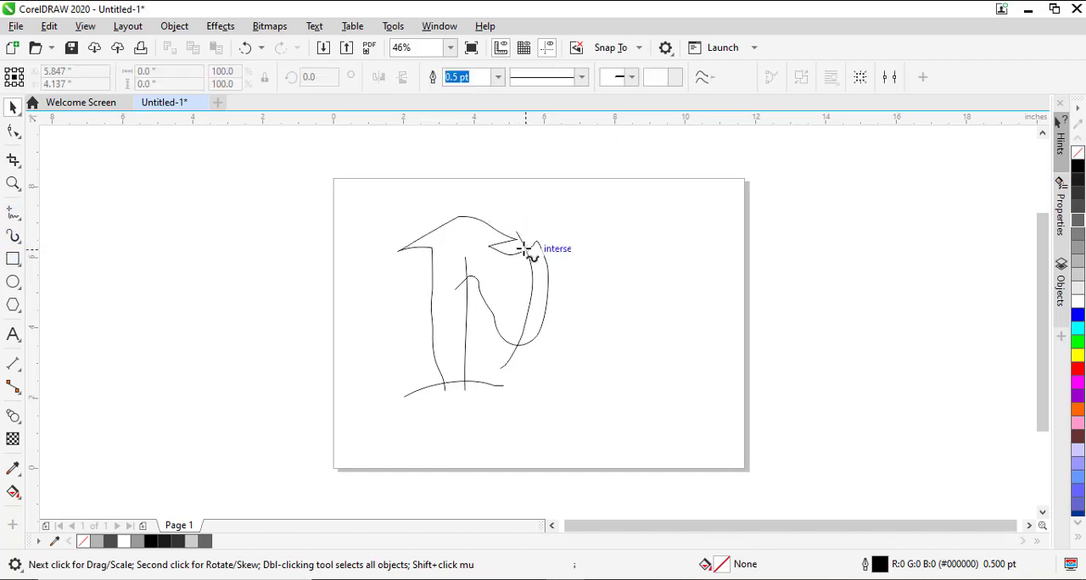
pyautogui.moveTo(512, 246)
pyautogui.mouseDown()
pyautogui.moveTo(482, 251)
pyautogui.moveTo(466, 286)
pyautogui.moveTo(472, 317)
pyautogui.mouseUp()
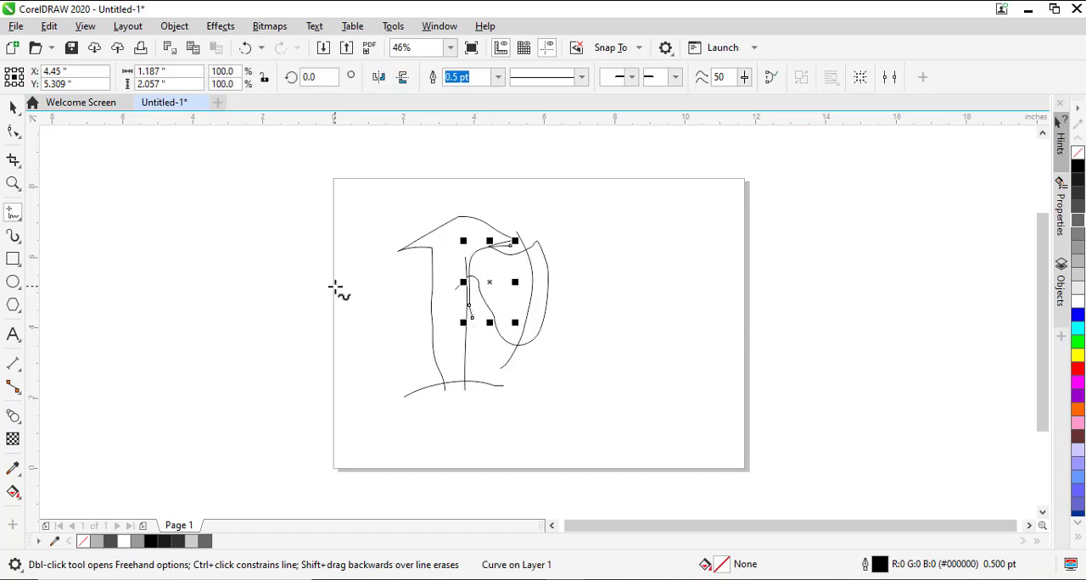
pyautogui.click(11, 108)
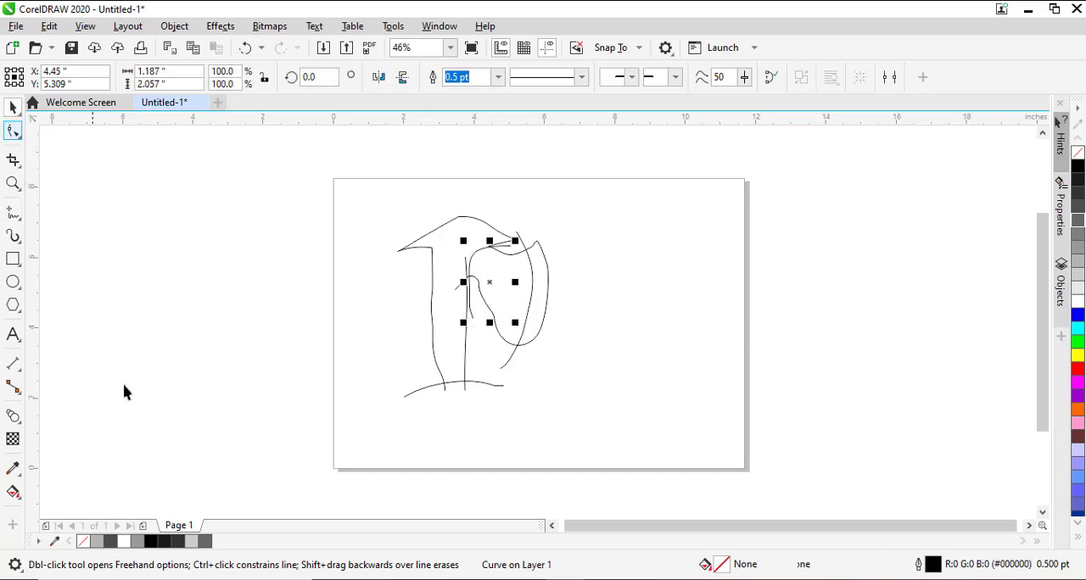
# Smart Fill the cutting edge, the blade body and the handle with the blue-grey colour and a 0.5 pt outline.
pyautogui.click(20, 505)
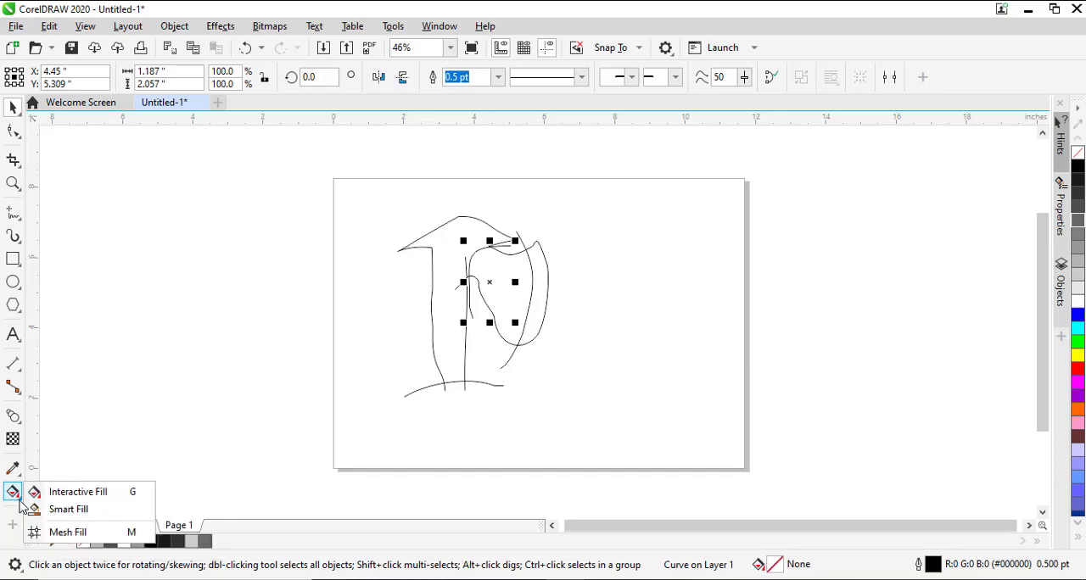
pyautogui.click(71, 510)
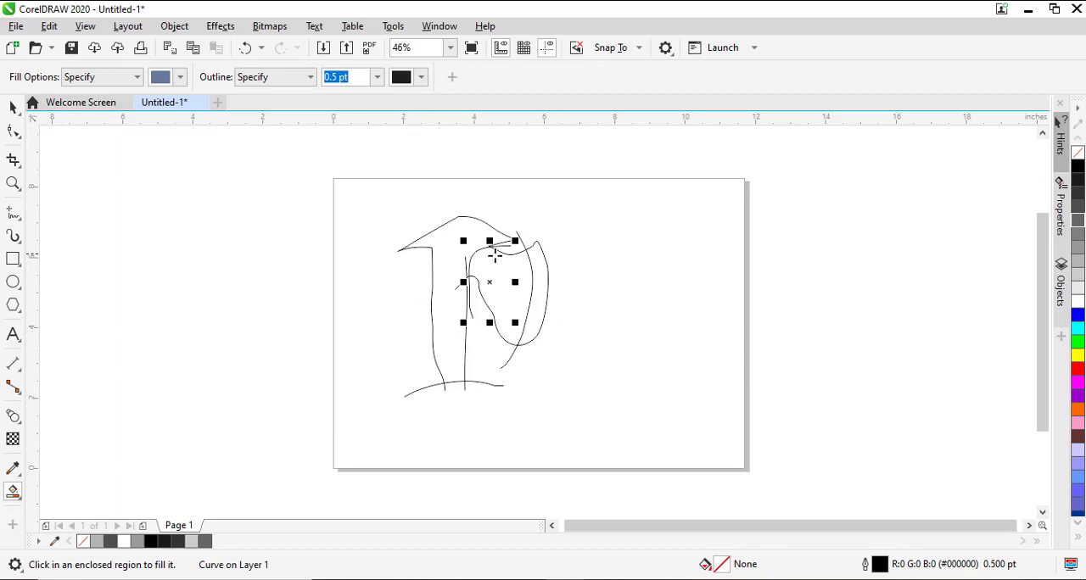
pyautogui.click(542, 280)
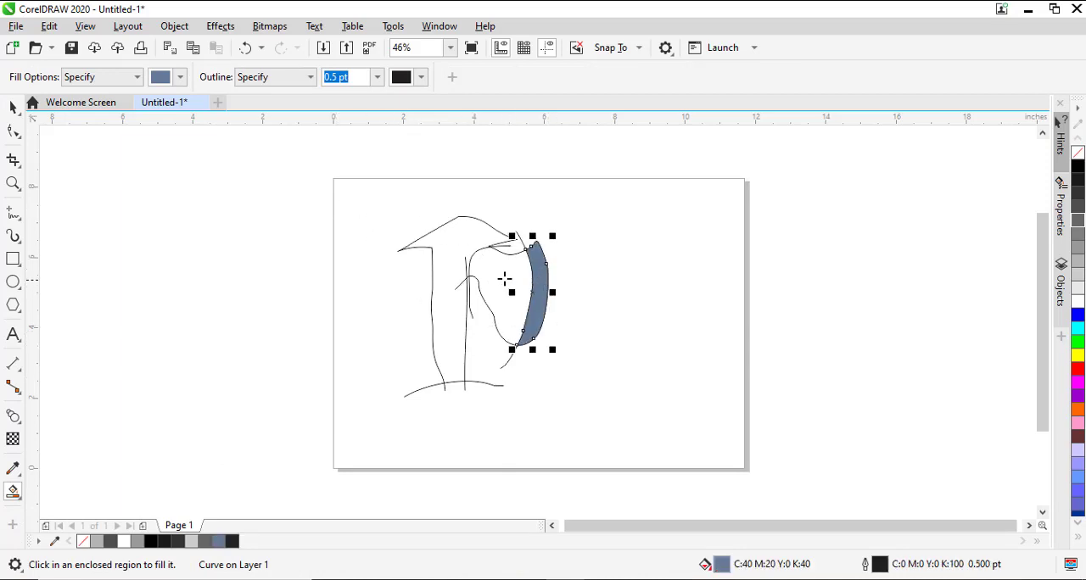
pyautogui.click(502, 278)
pyautogui.click(442, 242)
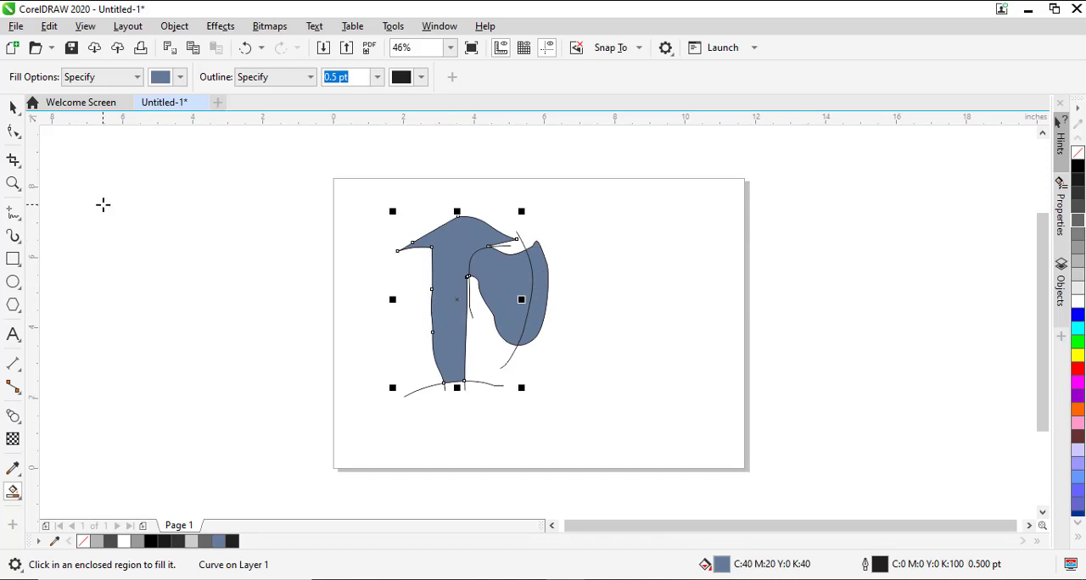
pyautogui.click(12, 107)
pyautogui.click(247, 267)
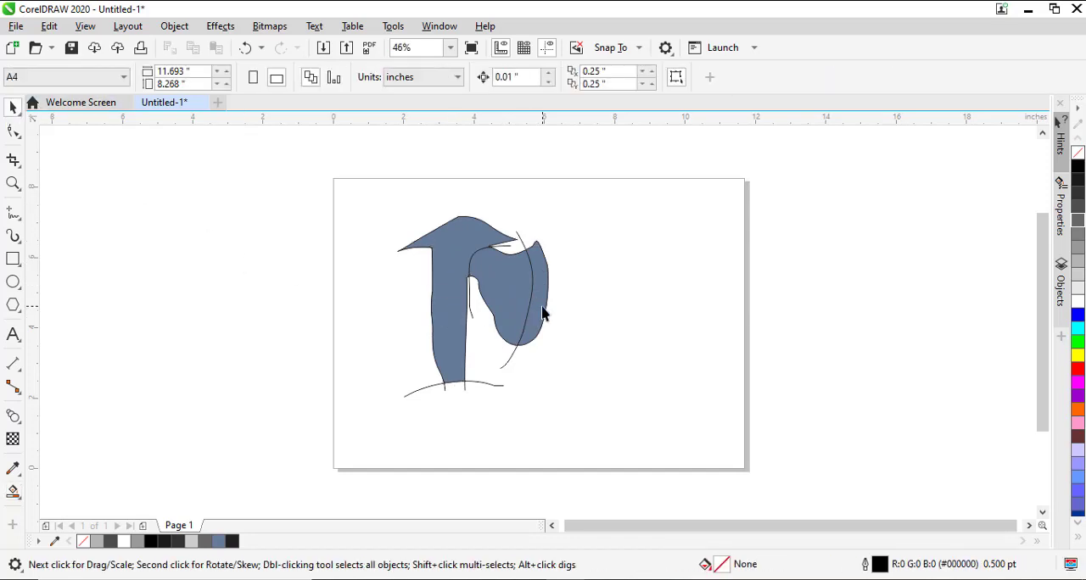
# Move the three filled axe shapes together off the line drawing to the empty area on its right.
pyautogui.click(543, 314)
pyautogui.keyDown('shift'); pyautogui.click(500, 279); pyautogui.keyUp('shift')
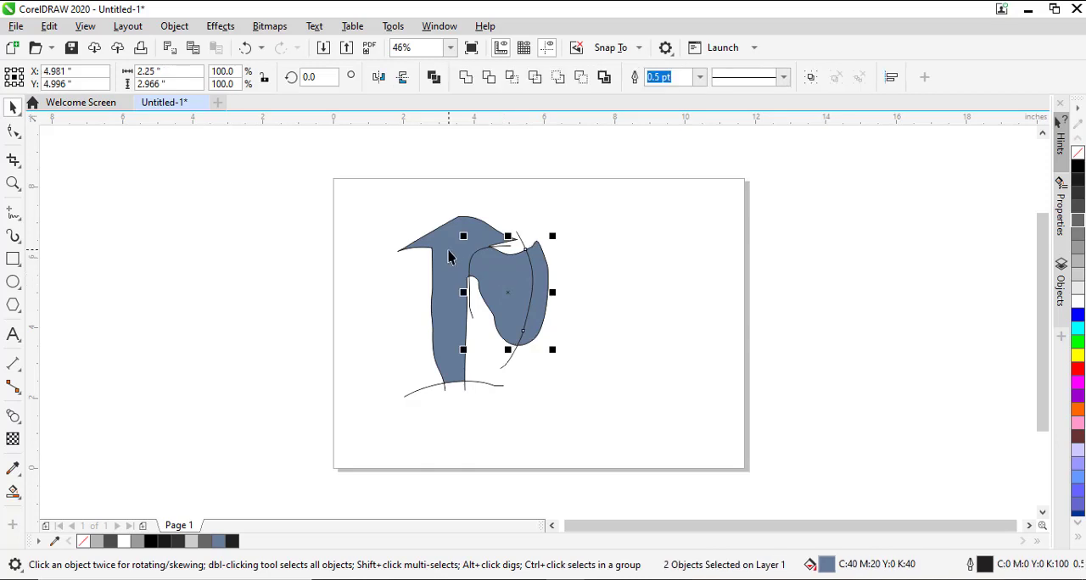
pyautogui.keyDown('shift'); pyautogui.click(449, 251); pyautogui.keyUp('shift')
pyautogui.moveTo(455, 255); pyautogui.dragTo(625, 248)
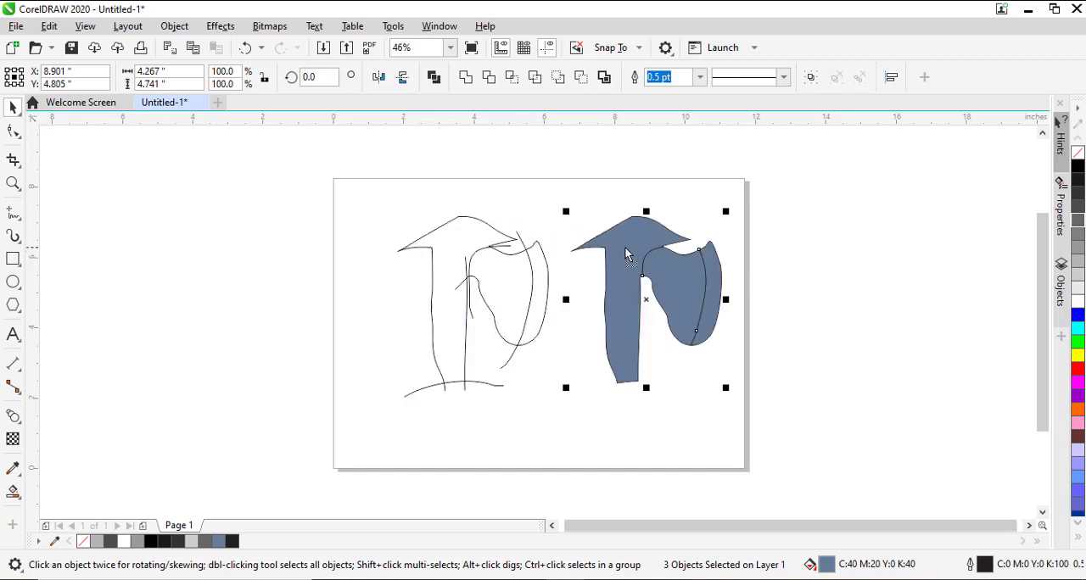
pyautogui.click(763, 304)
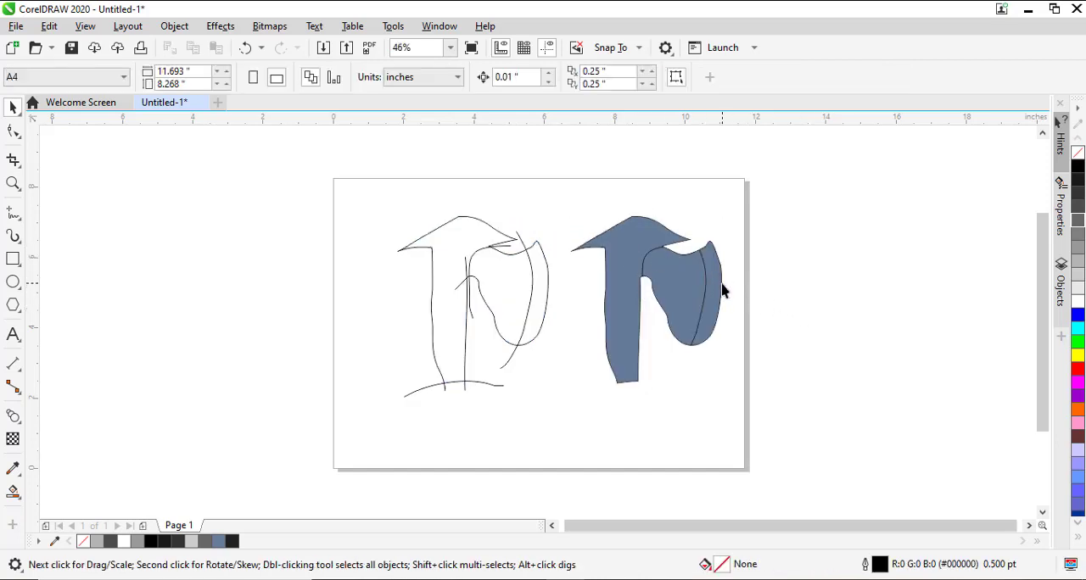
# Recolour the moved axe's cutting edge light grey and its blade body dark grey (#4D4D4D).
pyautogui.click(722, 291)
pyautogui.click(1078, 263)
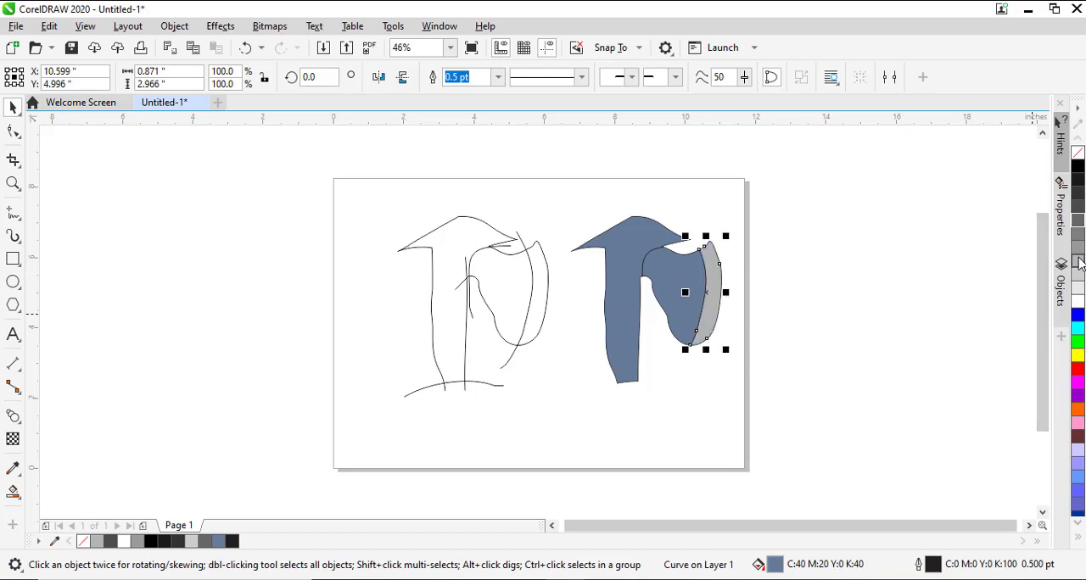
pyautogui.click(686, 298)
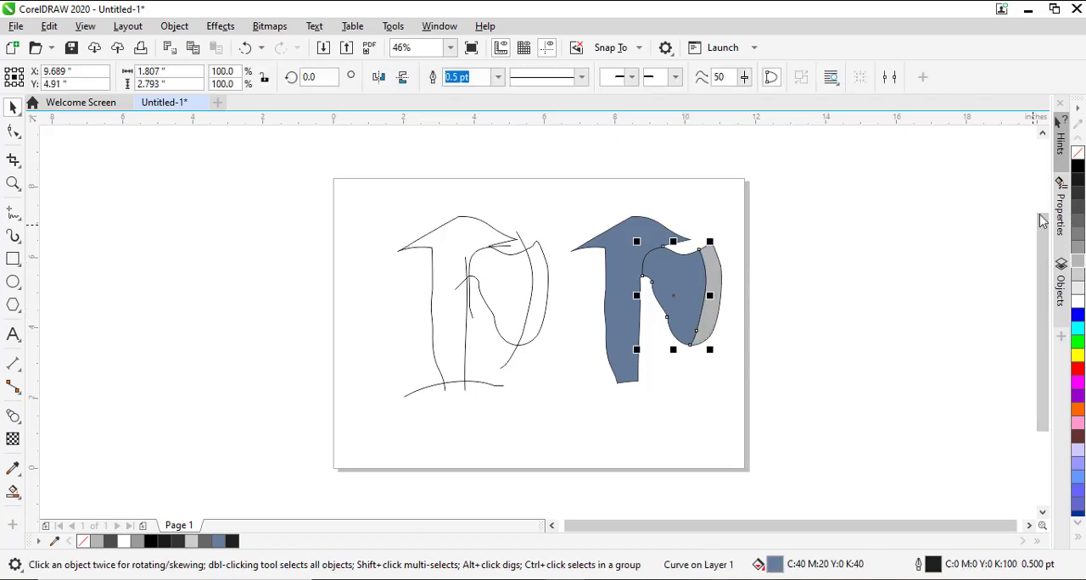
pyautogui.click(1079, 208)
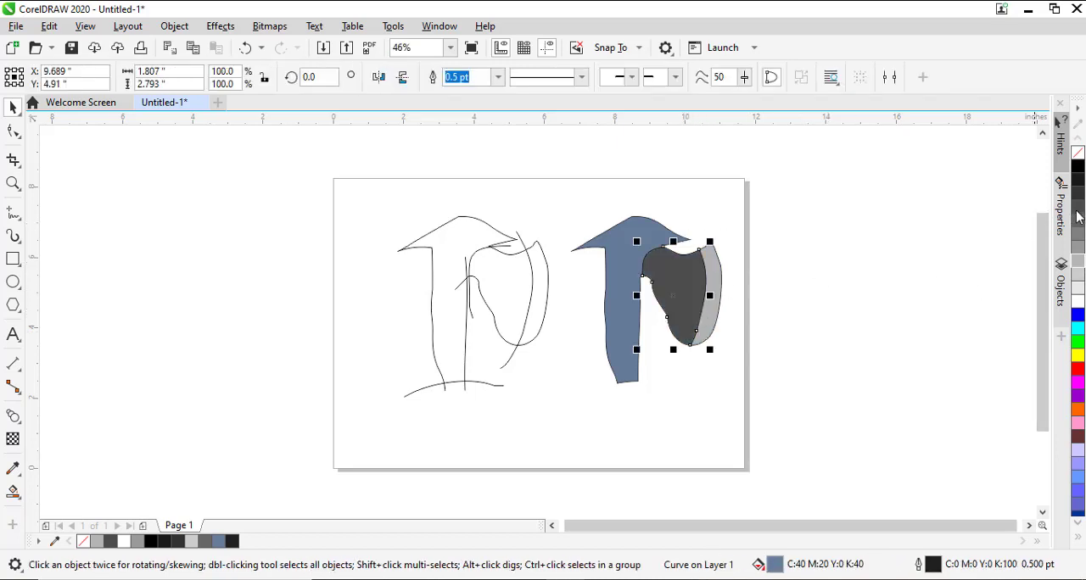
# Fill the axe handle with brown (#663333) and mix in orange to reach the reddish brown #8F4125.
pyautogui.click(624, 335)
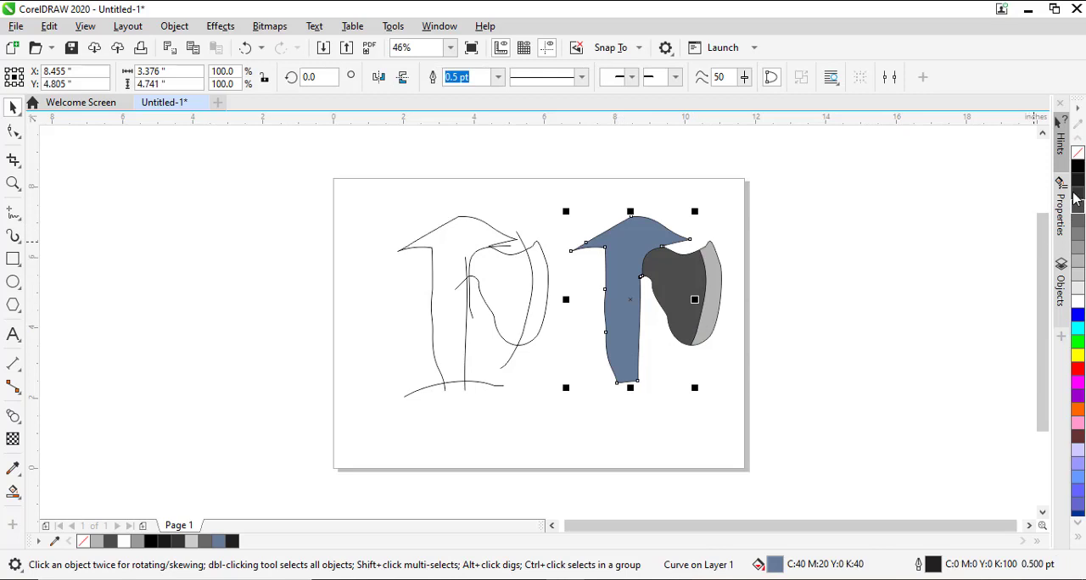
pyautogui.click(1076, 439)
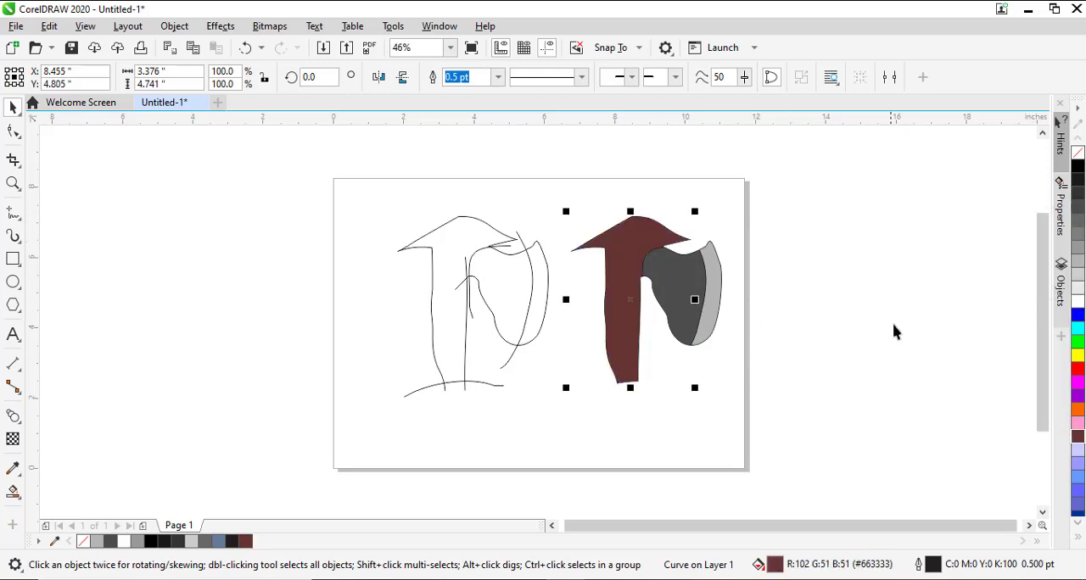
pyautogui.keyDown('ctrl'); pyautogui.click(1078, 411); pyautogui.keyUp('ctrl')
pyautogui.keyDown('ctrl'); pyautogui.click(1079, 410); pyautogui.keyUp('ctrl')
pyautogui.keyDown('ctrl'); pyautogui.click(1079, 411); pyautogui.keyUp('ctrl')
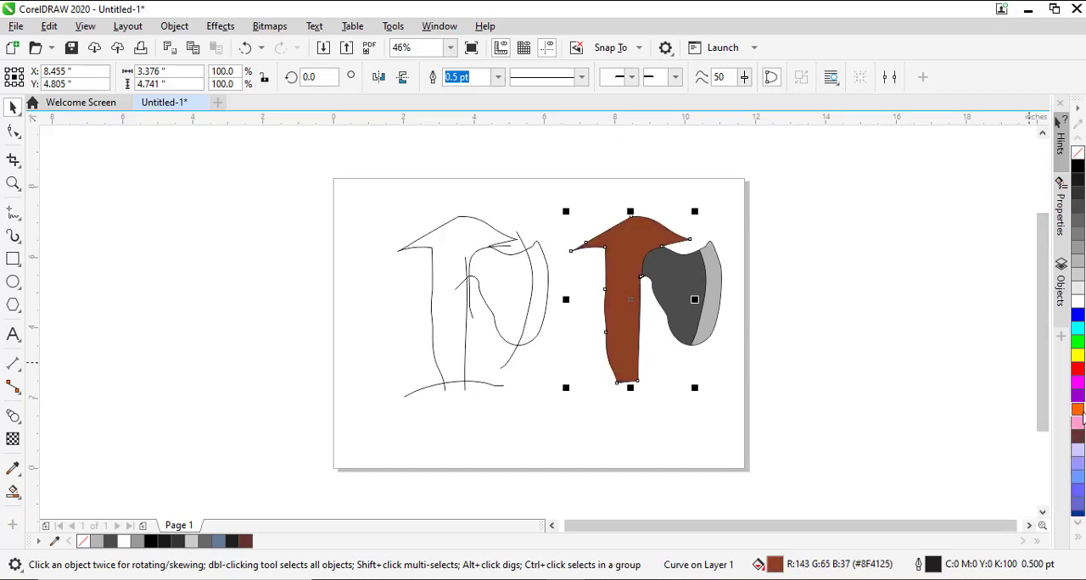
# Remove the outlines from all three coloured axe shapes.
pyautogui.click(771, 259)
pyautogui.moveTo(780, 175); pyautogui.dragTo(552, 445)
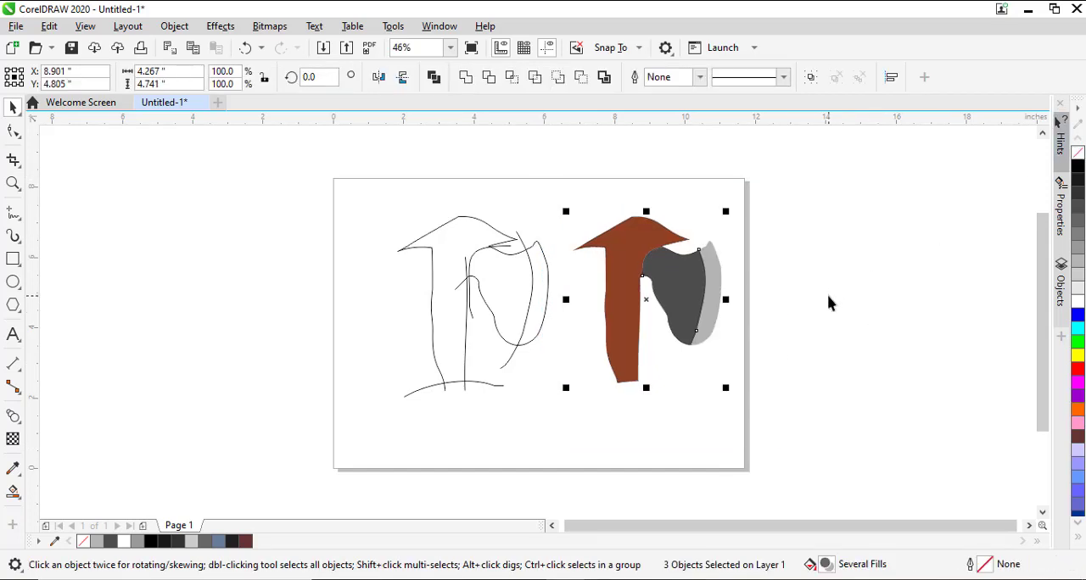
pyautogui.click(822, 248)
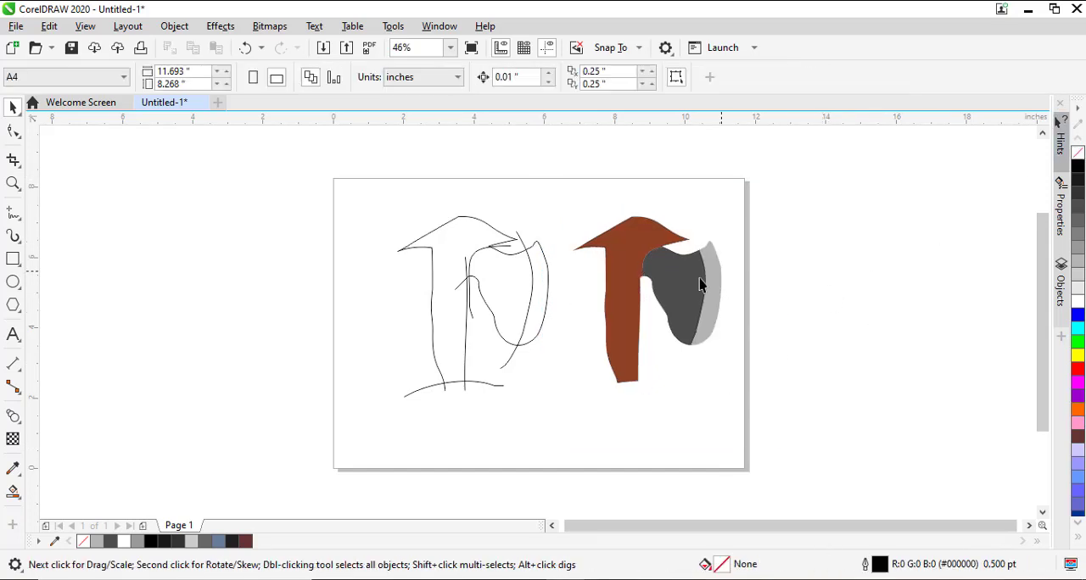
# Move the brown axe handle slightly down and to the right, closer against the blade.
pyautogui.click(627, 338)
pyautogui.moveTo(627, 331); pyautogui.dragTo(629, 336)
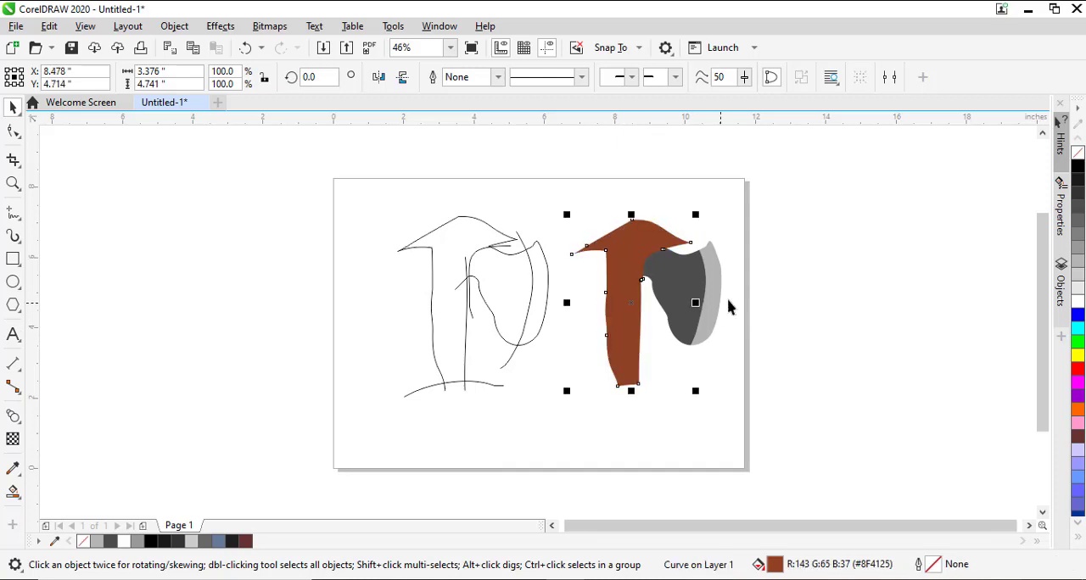
pyautogui.click(771, 303)
# Draw three closed-looking wavy freehand curves across the left side, upper middle and lower right of the coloured handle.
pyautogui.click(640, 324)
pyautogui.click(13, 212)
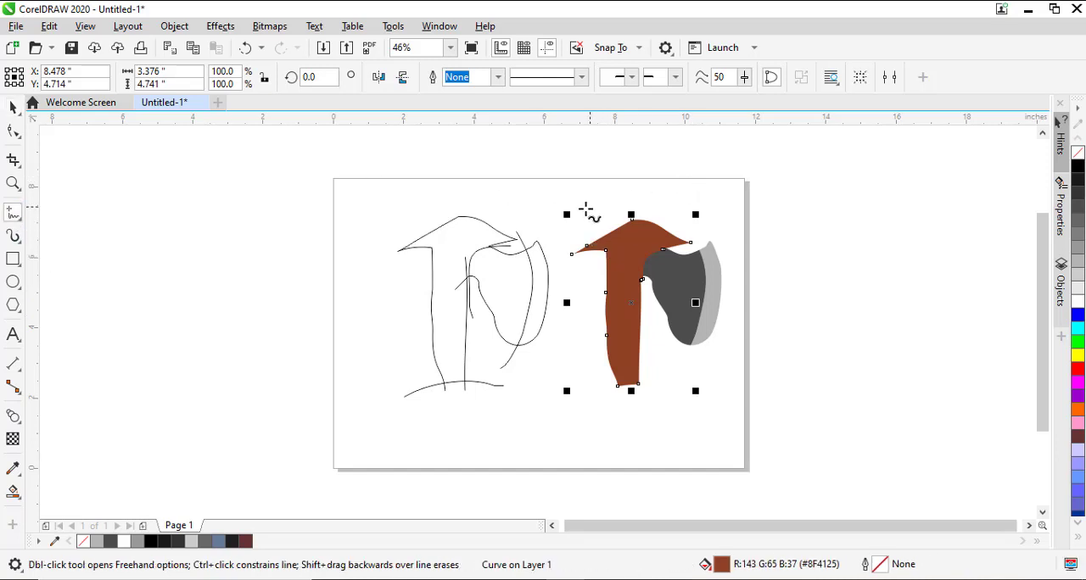
pyautogui.moveTo(595, 219)
pyautogui.mouseDown()
pyautogui.moveTo(624, 293)
pyautogui.moveTo(619, 348)
pyautogui.moveTo(601, 381)
pyautogui.moveTo(572, 332)
pyautogui.moveTo(596, 223)
pyautogui.mouseUp()
pyautogui.moveTo(655, 196)
pyautogui.mouseDown()
pyautogui.moveTo(632, 230)
pyautogui.moveTo(637, 282)
pyautogui.moveTo(653, 196)
pyautogui.mouseUp()
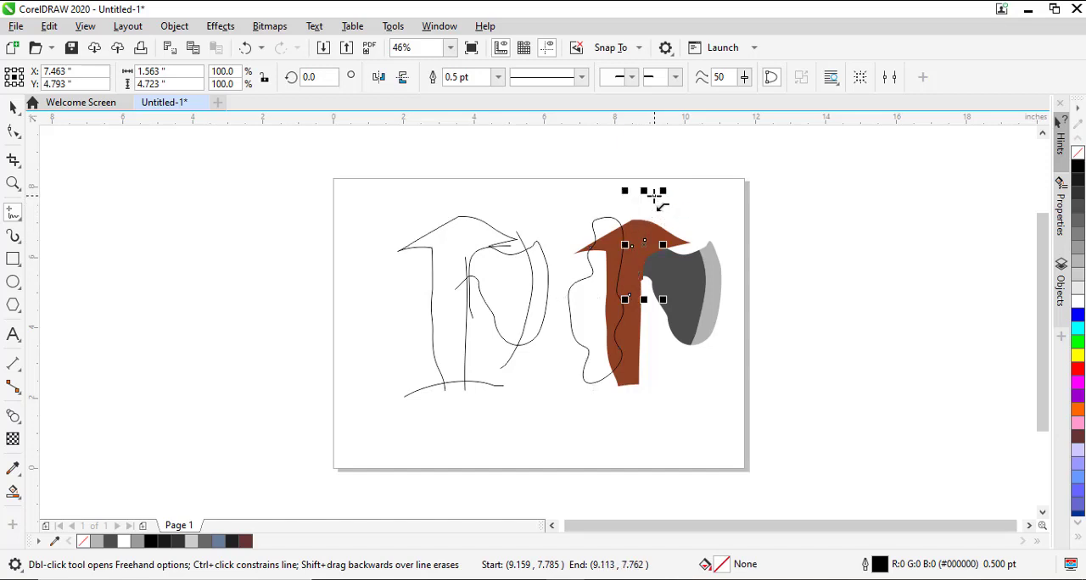
pyautogui.moveTo(661, 333)
pyautogui.mouseDown()
pyautogui.moveTo(628, 317)
pyautogui.moveTo(635, 402)
pyautogui.moveTo(657, 387)
pyautogui.moveTo(654, 316)
pyautogui.mouseUp()
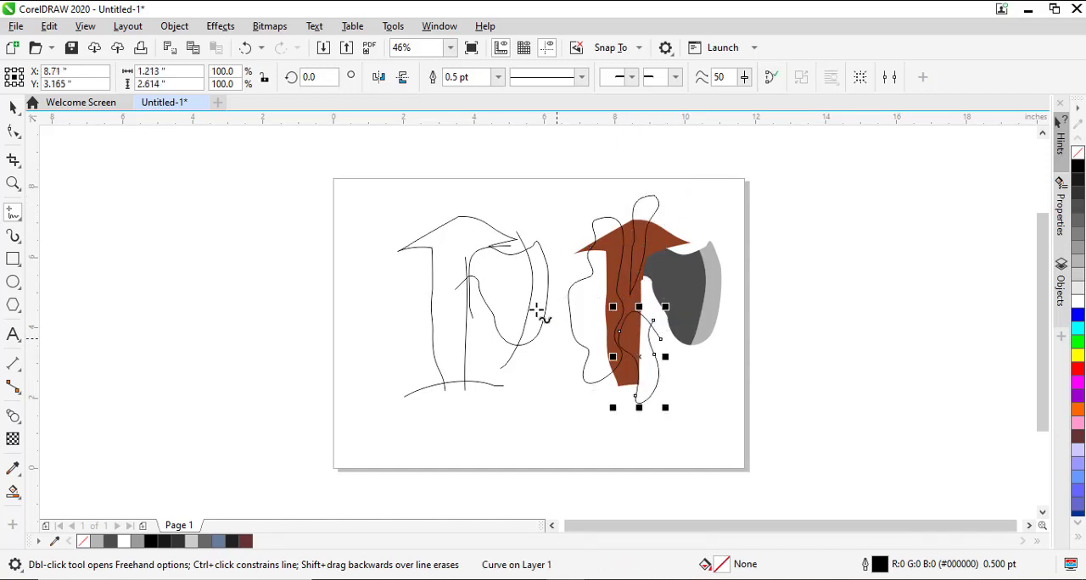
# Smart Fill the three areas where the wavy curves overlap the handle with blue-grey (C:40 M:20 Y:0 K:40).
pyautogui.click(13, 492)
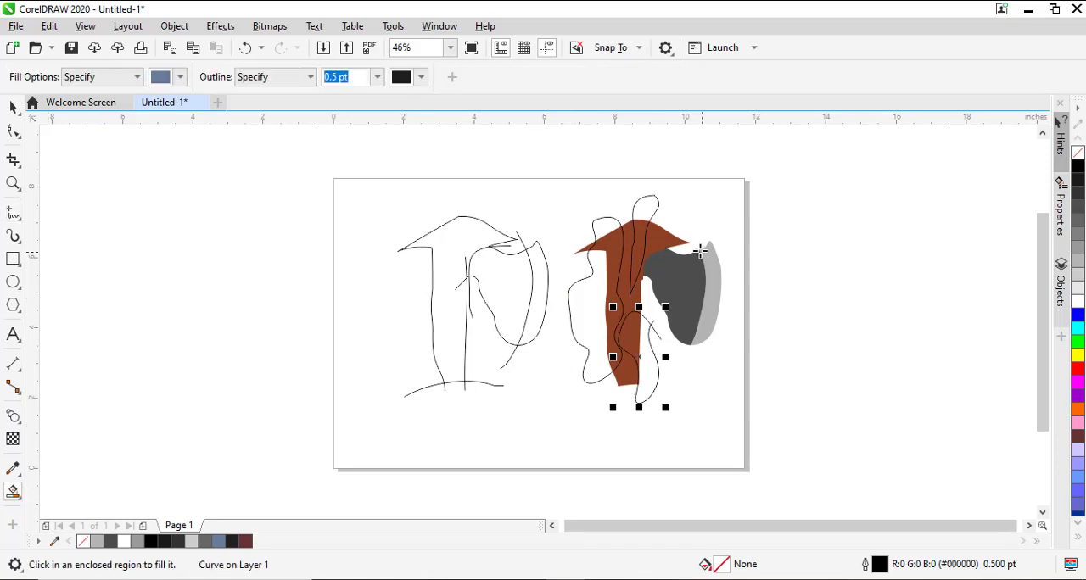
pyautogui.click(616, 246)
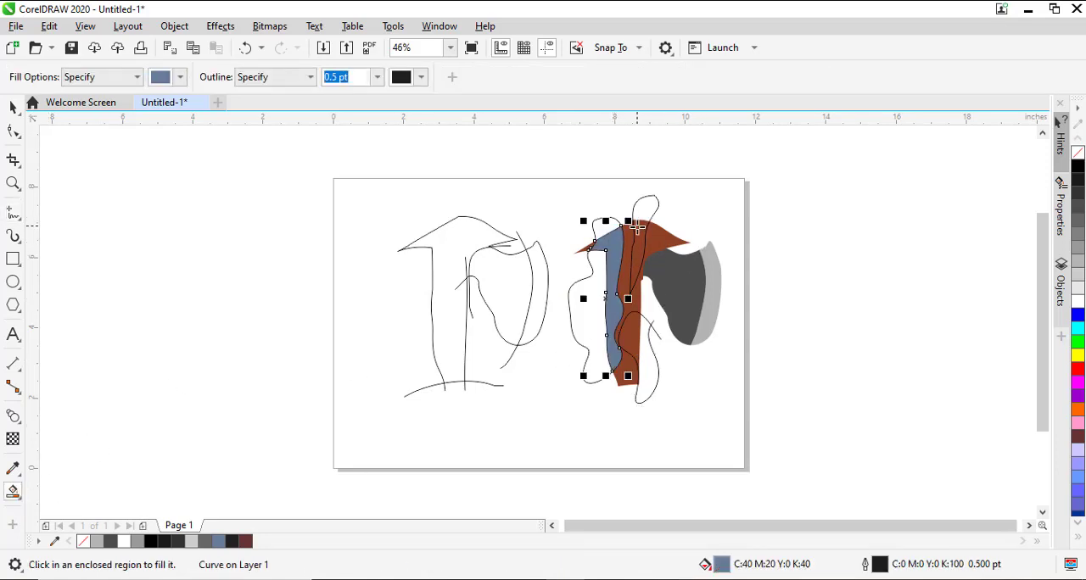
pyautogui.click(638, 227)
pyautogui.click(636, 337)
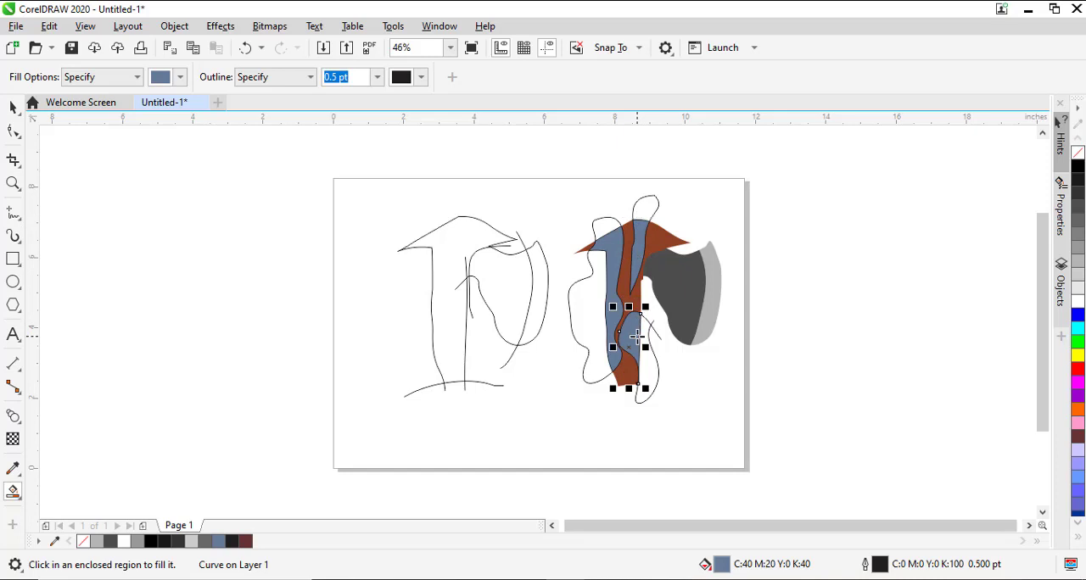
pyautogui.click(698, 450)
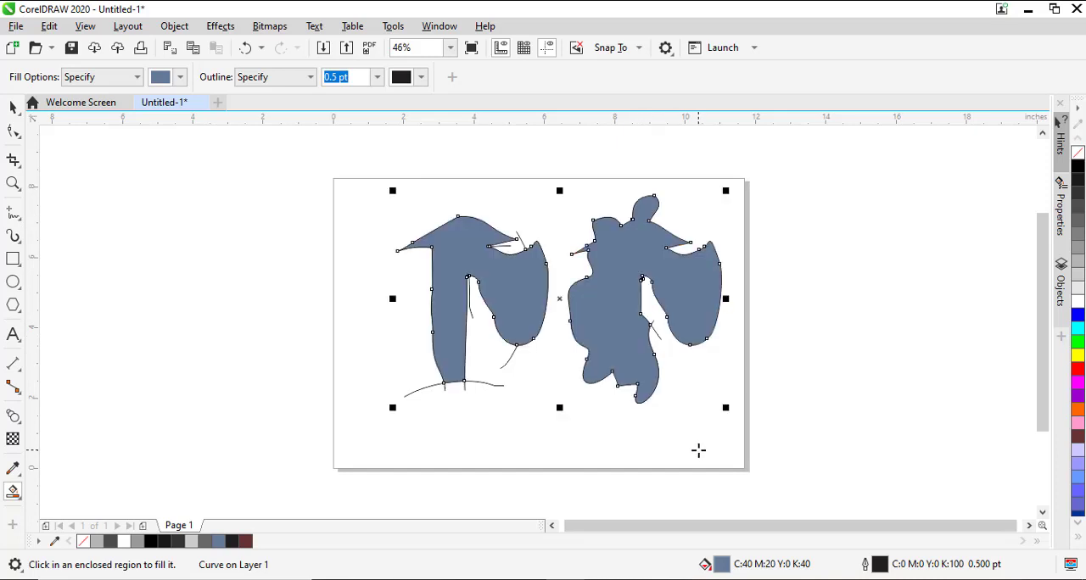
pyautogui.press('Escape')
pyautogui.press('z')
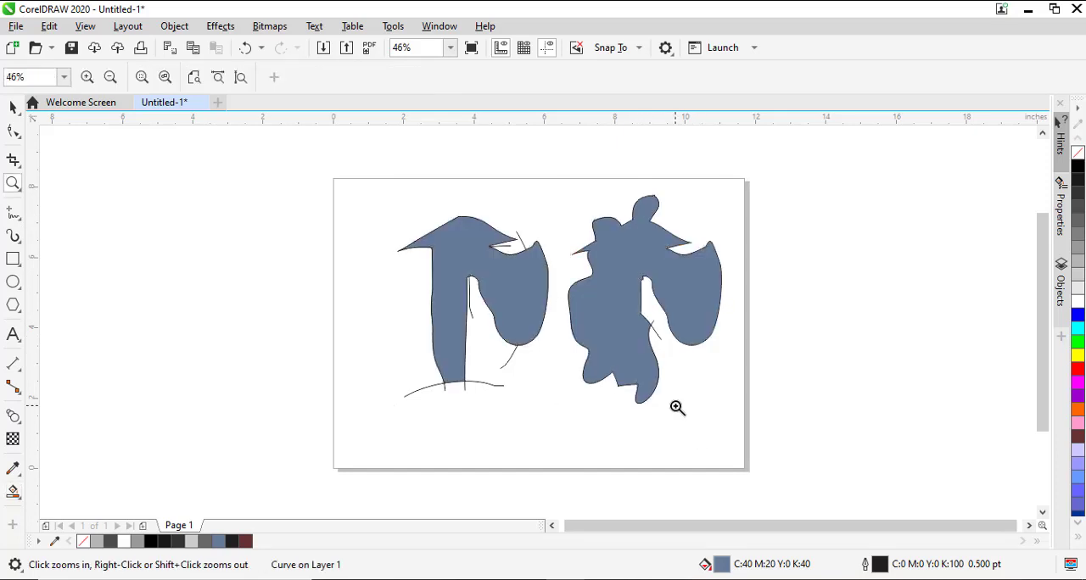
pyautogui.hotkey('ctrl', 'z')
# Delete the three wavy freehand curves, keeping the filled patches on the handle.
pyautogui.press('space')
pyautogui.click(739, 374)
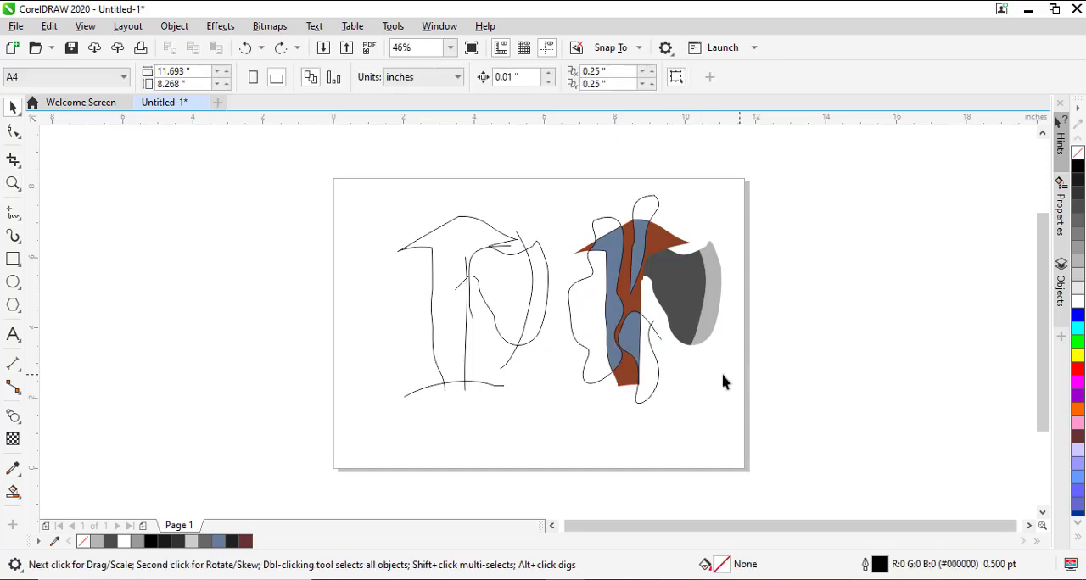
pyautogui.click(657, 388)
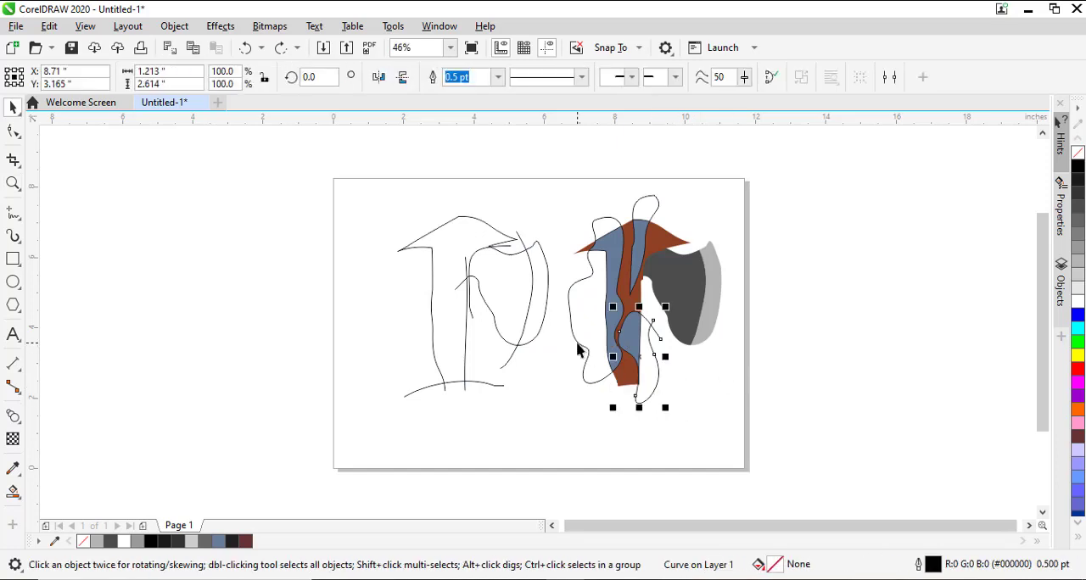
pyautogui.keyDown('shift'); pyautogui.click(577, 350); pyautogui.keyUp('shift')
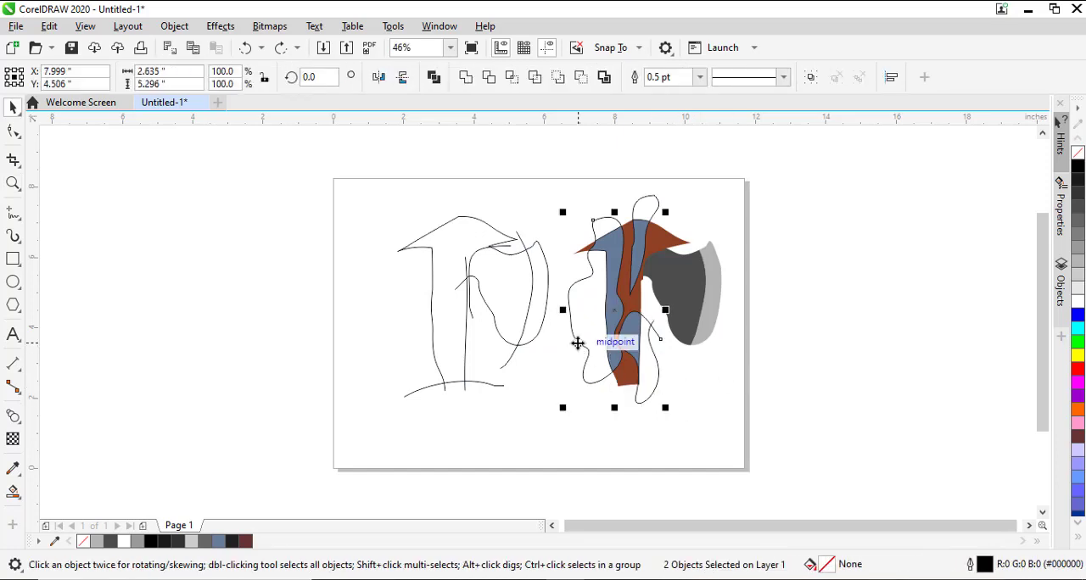
pyautogui.keyDown('shift'); pyautogui.click(654, 200); pyautogui.keyUp('shift')
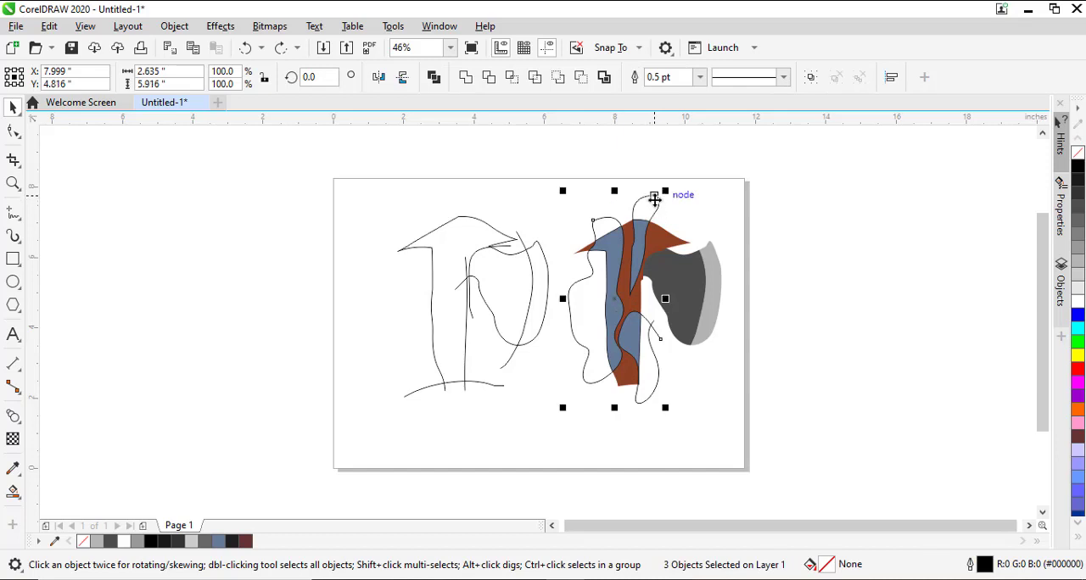
pyautogui.press('Delete')
pyautogui.press('alt')
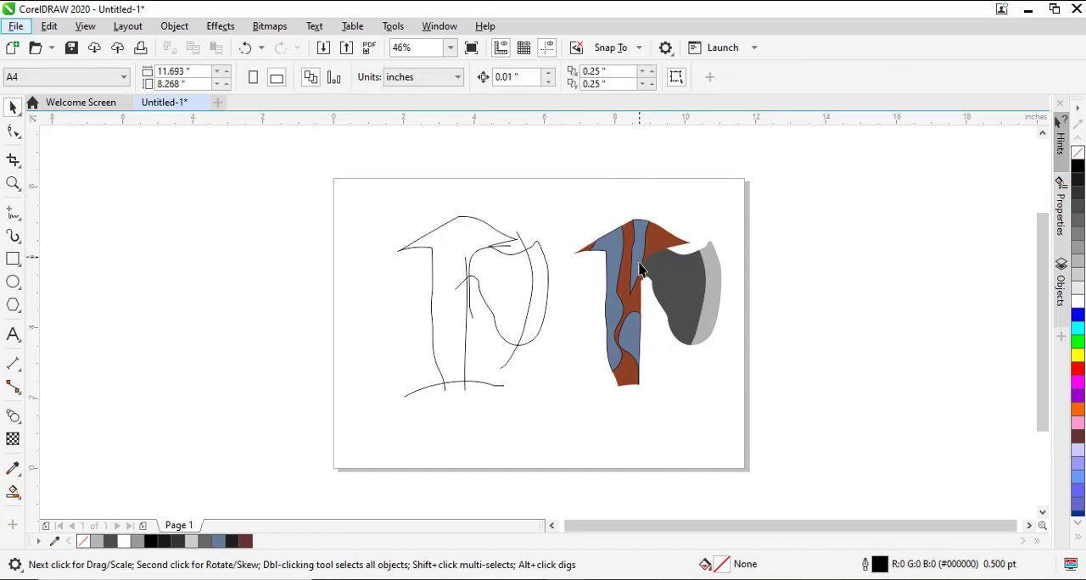
# Copy the handle's reddish brown fill (#8F4125) onto the blue-grey stripe at the handle's upper middle.
pyautogui.click(637, 286)
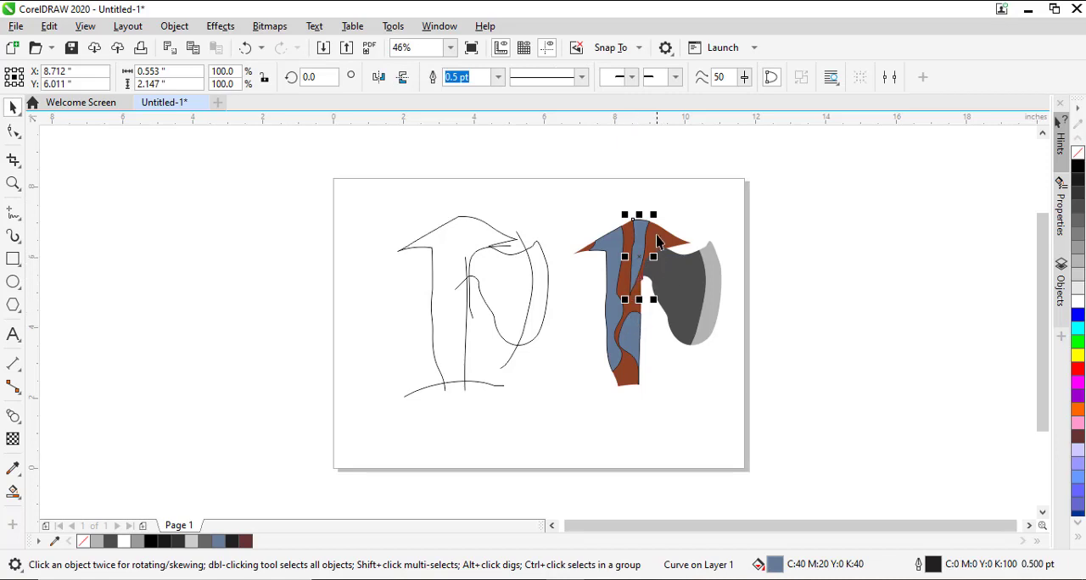
pyautogui.click(657, 242)
pyautogui.moveTo(775, 566)
pyautogui.mouseDown()
pyautogui.moveTo(696, 339)
pyautogui.moveTo(639, 261)
pyautogui.mouseUp()
pyautogui.click(638, 262)
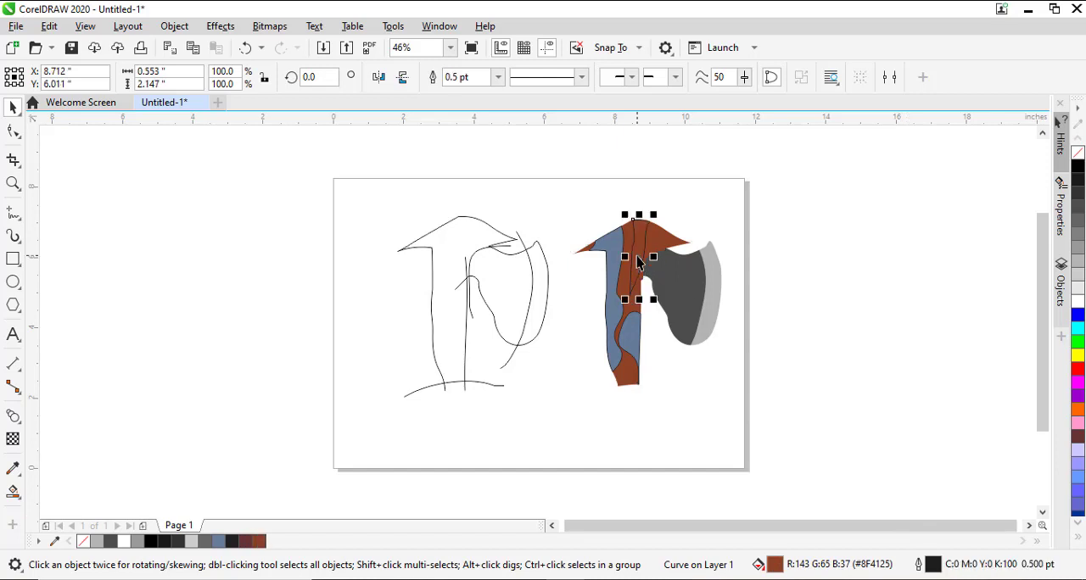
# Change the upper middle stripe's fill to #8F3802 and mix in yellow to reach #9A4C02.
pyautogui.doubleClick(776, 568)
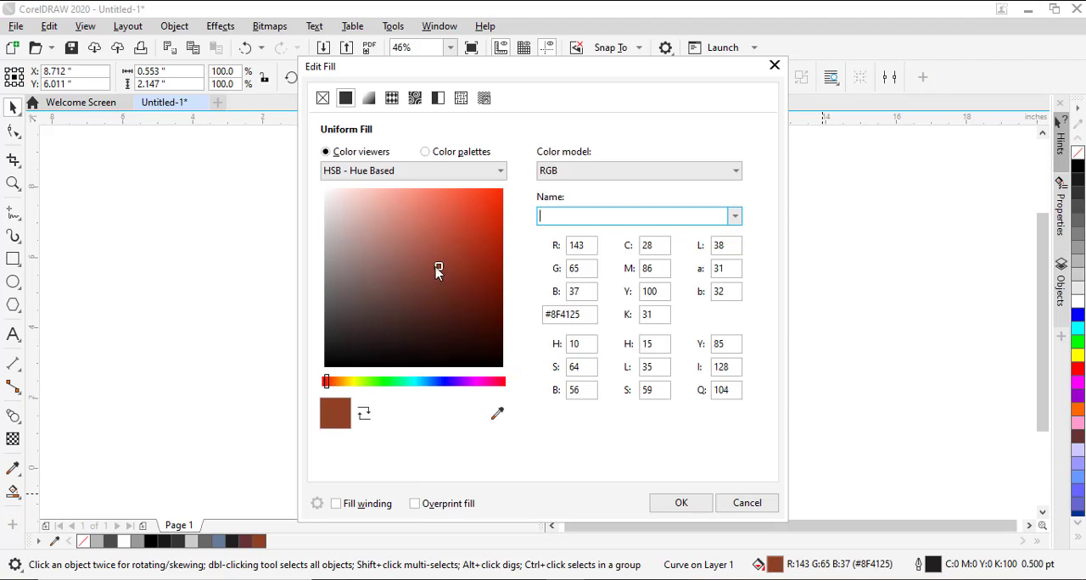
pyautogui.moveTo(436, 268); pyautogui.dragTo(420, 270)
pyautogui.moveTo(327, 383); pyautogui.dragTo(340, 387)
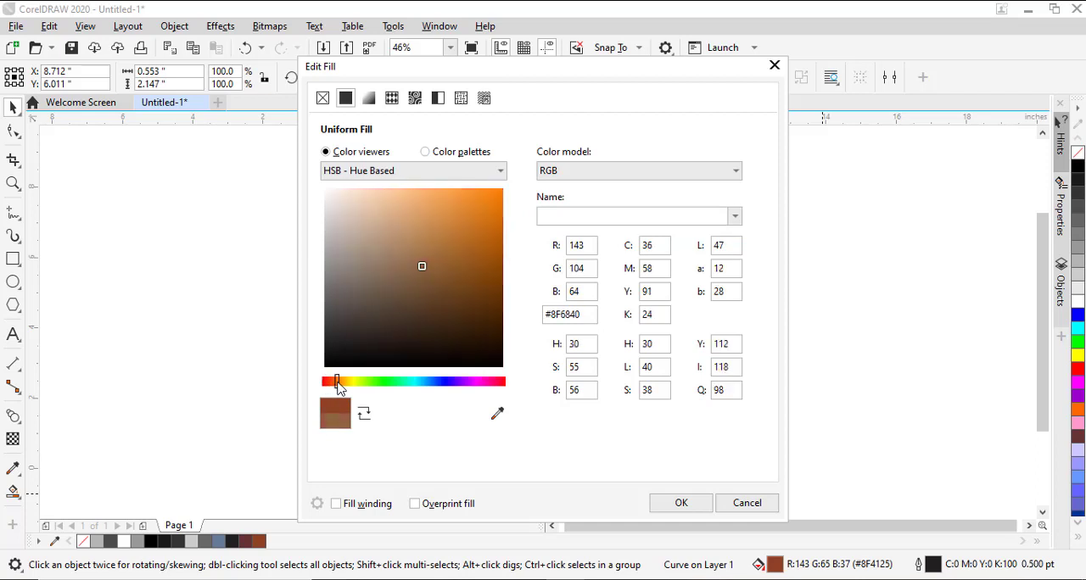
pyautogui.moveTo(425, 272)
pyautogui.mouseDown()
pyautogui.moveTo(436, 252)
pyautogui.moveTo(453, 278)
pyautogui.moveTo(455, 254)
pyautogui.moveTo(478, 271)
pyautogui.moveTo(500, 268)
pyautogui.mouseUp()
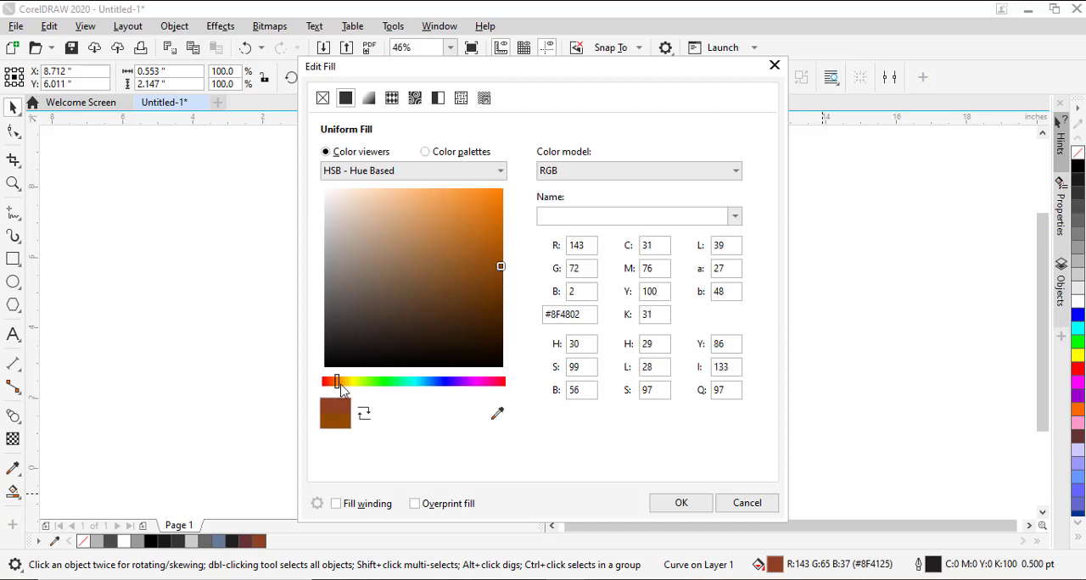
pyautogui.moveTo(338, 388); pyautogui.dragTo(335, 387)
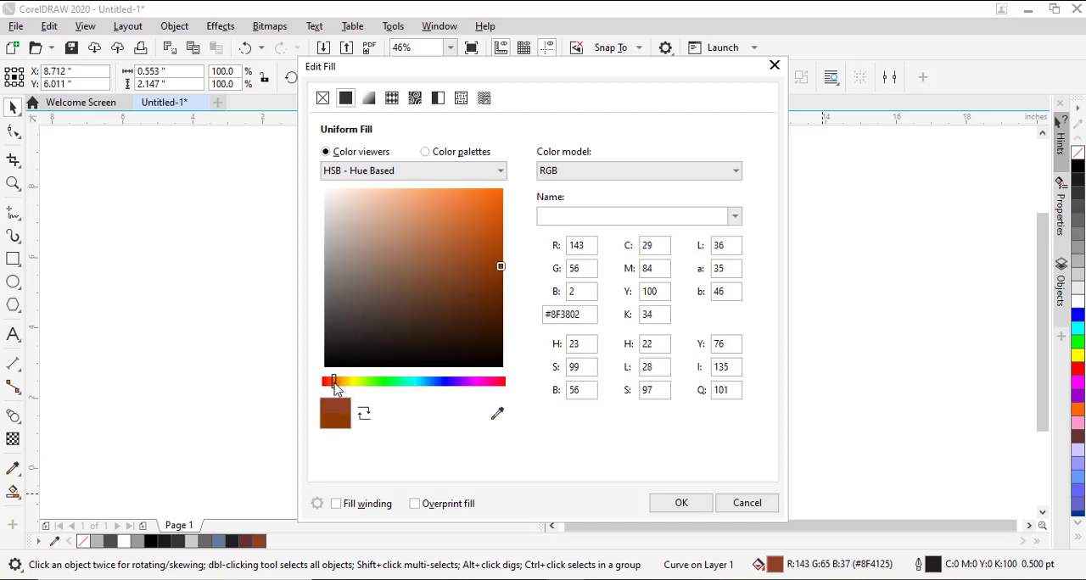
pyautogui.click(700, 508)
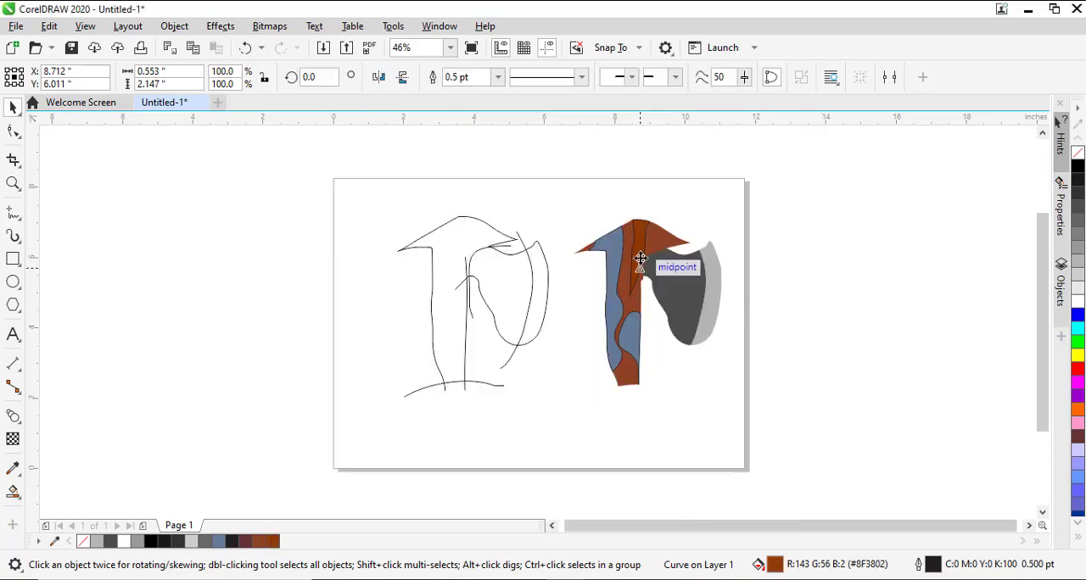
pyautogui.keyDown('ctrl'); pyautogui.click(1074, 359); pyautogui.keyUp('ctrl')
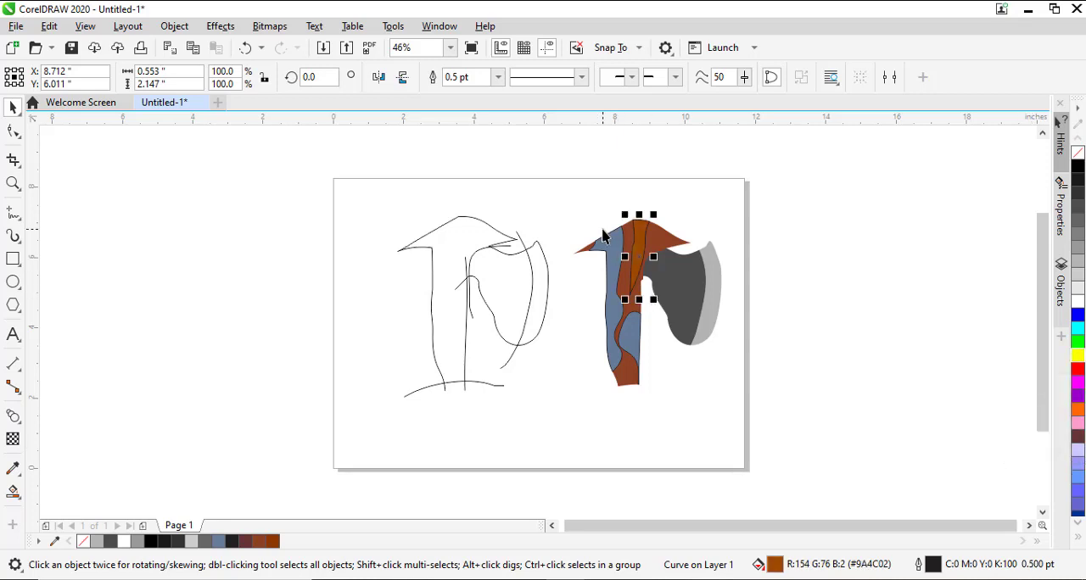
# Fill the handle's left stripe with #9A4C02, then mix in yellow and white to reach the lighter brown #AD6E1B.
pyautogui.click(615, 252)
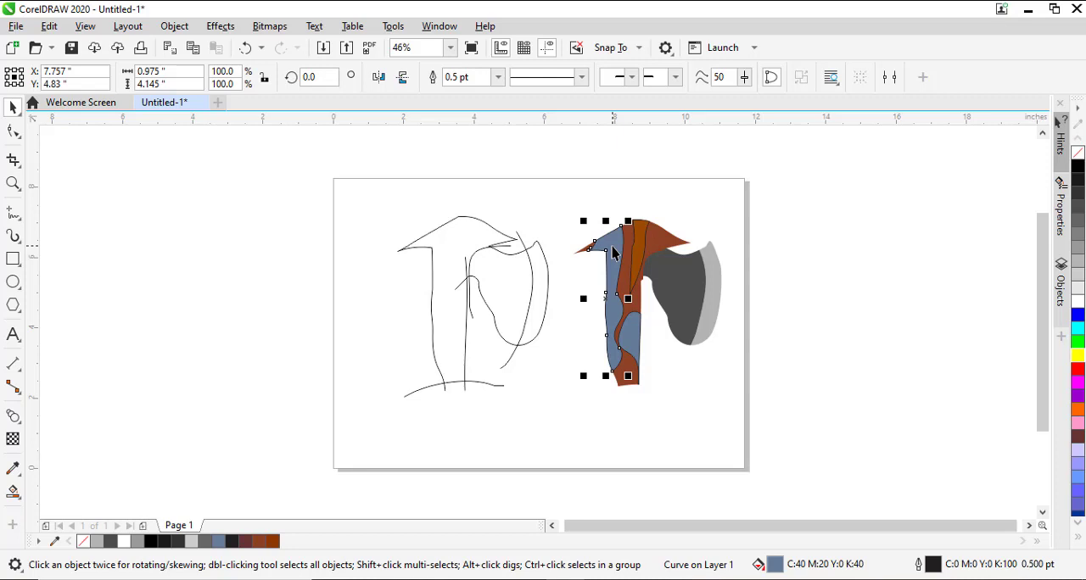
pyautogui.hotkey('ctrl', 'r')
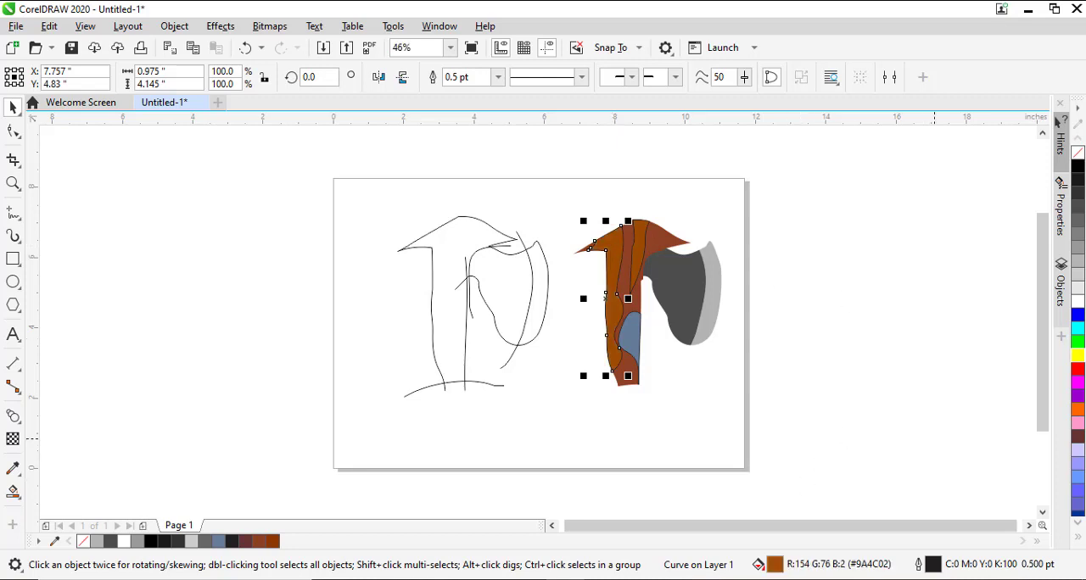
pyautogui.keyDown('ctrl'); pyautogui.click(1078, 356); pyautogui.keyUp('ctrl')
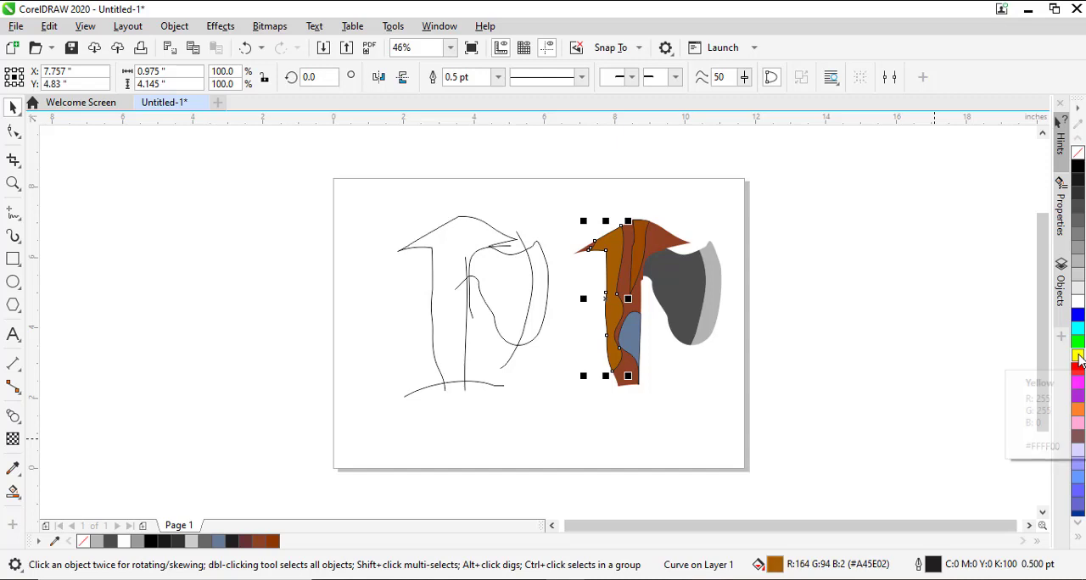
pyautogui.keyDown('ctrl'); pyautogui.click(1078, 303); pyautogui.keyUp('ctrl')
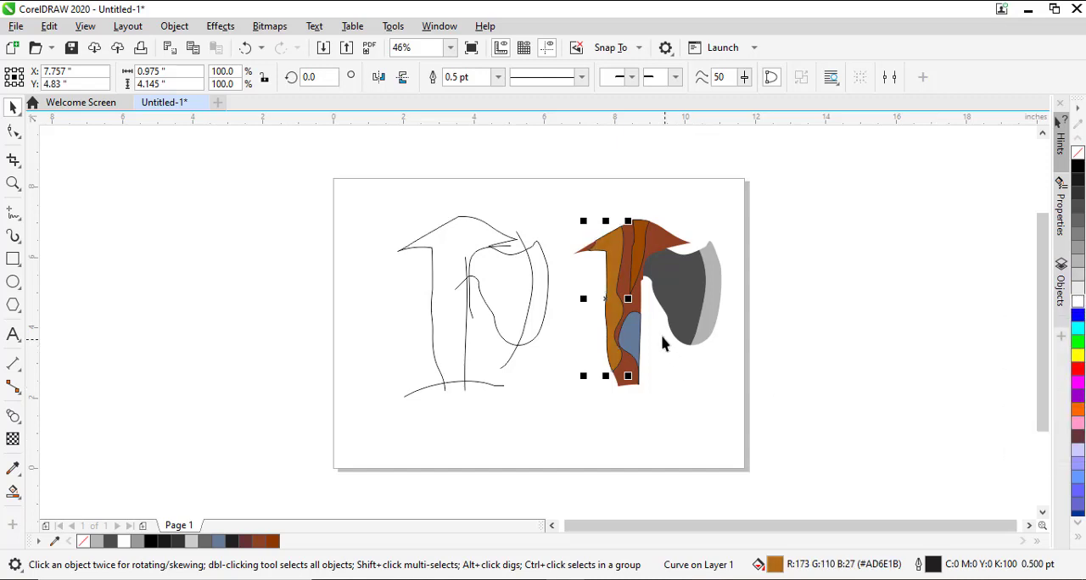
# Fill the handle's lower right patch with the brown #9A4C02 sampled from the upper middle stripe.
pyautogui.click(634, 341)
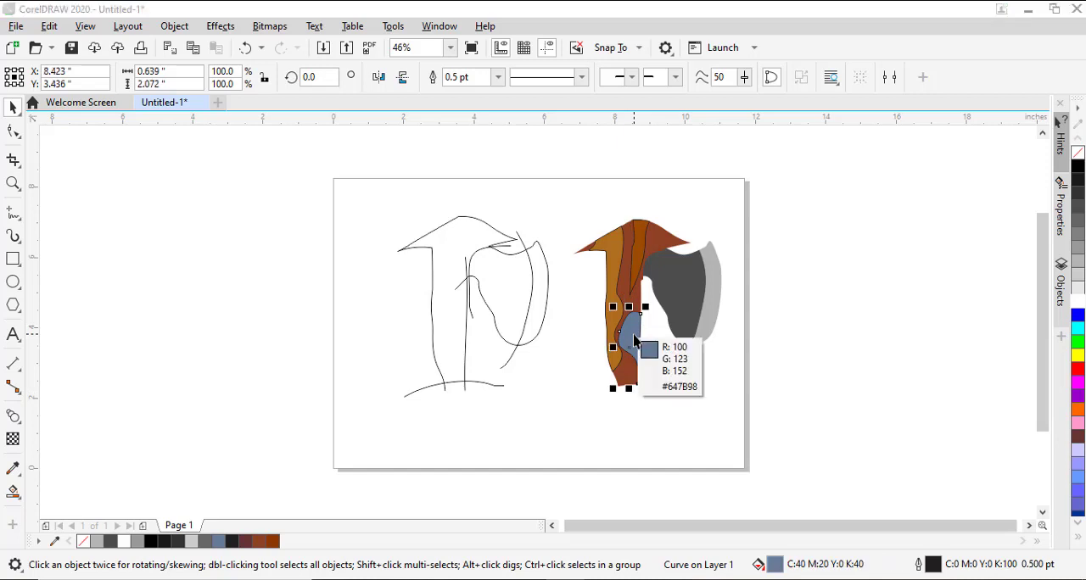
pyautogui.click(632, 251)
pyautogui.click(560, 176)
# Remove the outlines from all the coloured axe pieces together.
pyautogui.moveTo(557, 172); pyautogui.dragTo(774, 449)
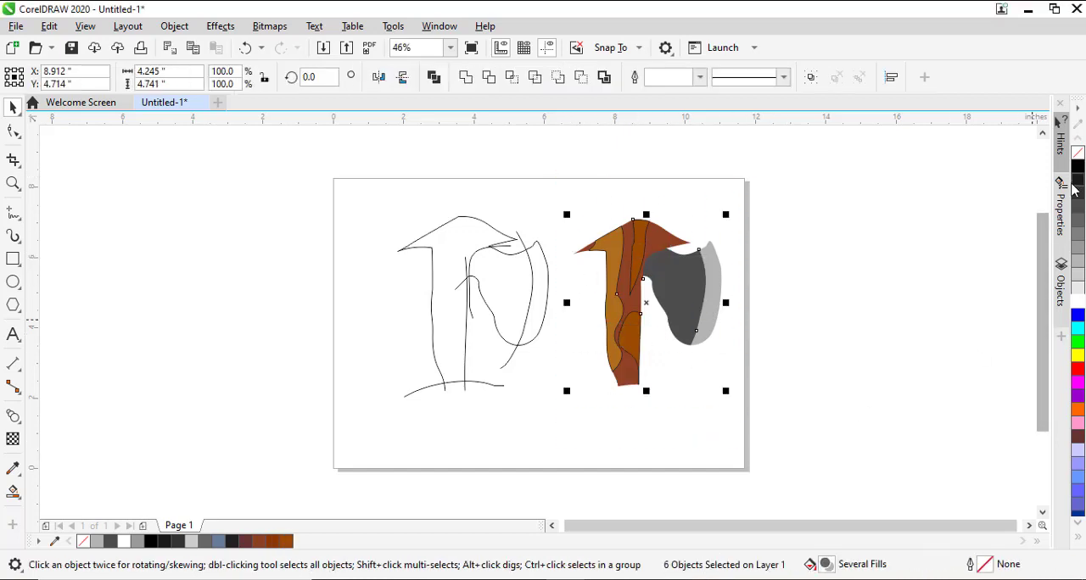
pyautogui.rightClick(1078, 154)
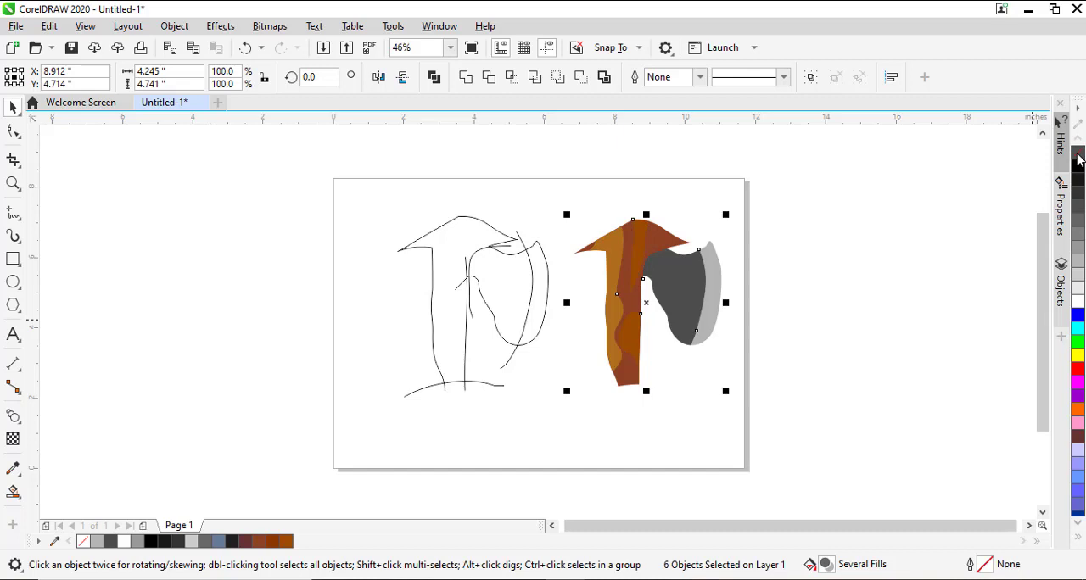
pyautogui.click(838, 280)
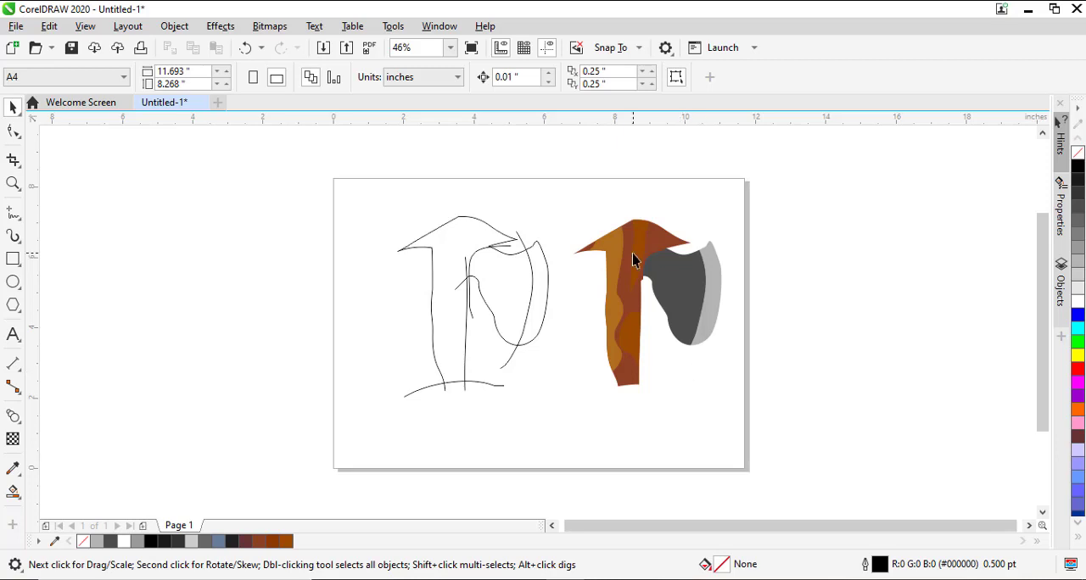
# Apply a fountain fill to the dark grey blade body, running from #4D4D4D at the cutting edge to black beside the handle.
pyautogui.click(688, 299)
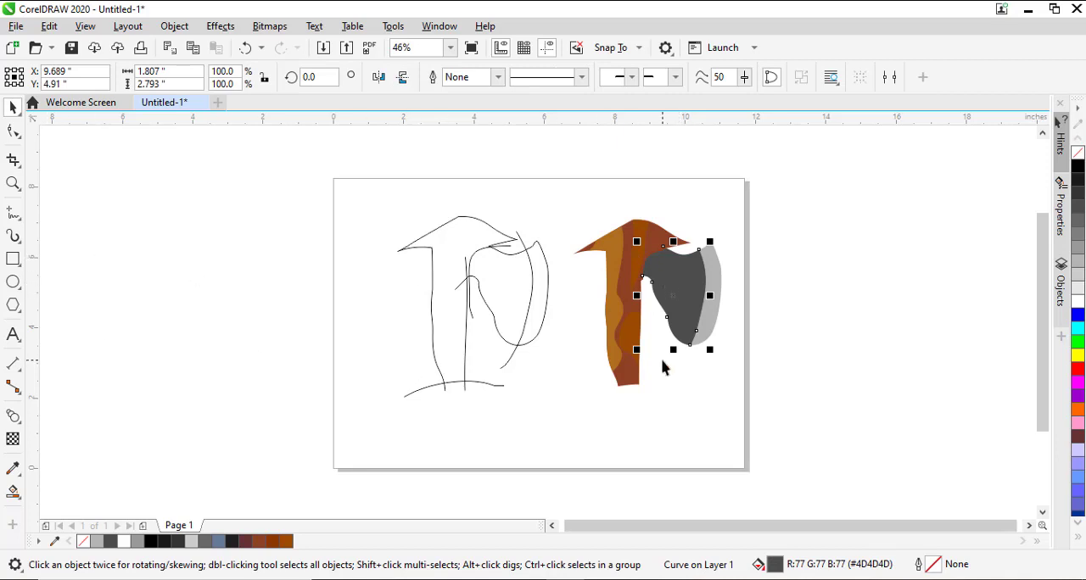
pyautogui.press('g')
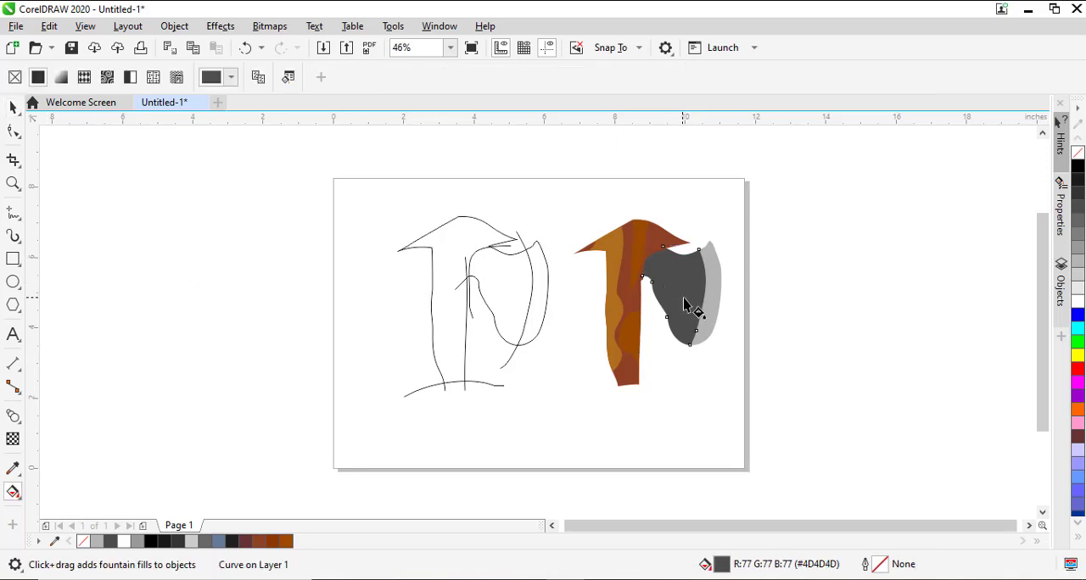
pyautogui.moveTo(704, 297); pyautogui.dragTo(630, 265)
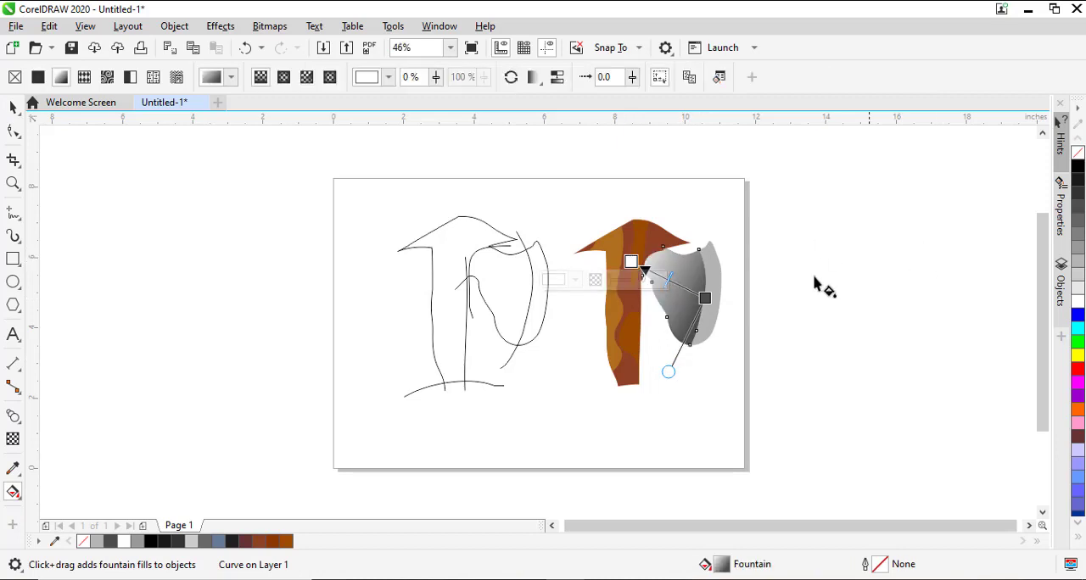
pyautogui.click(1077, 167)
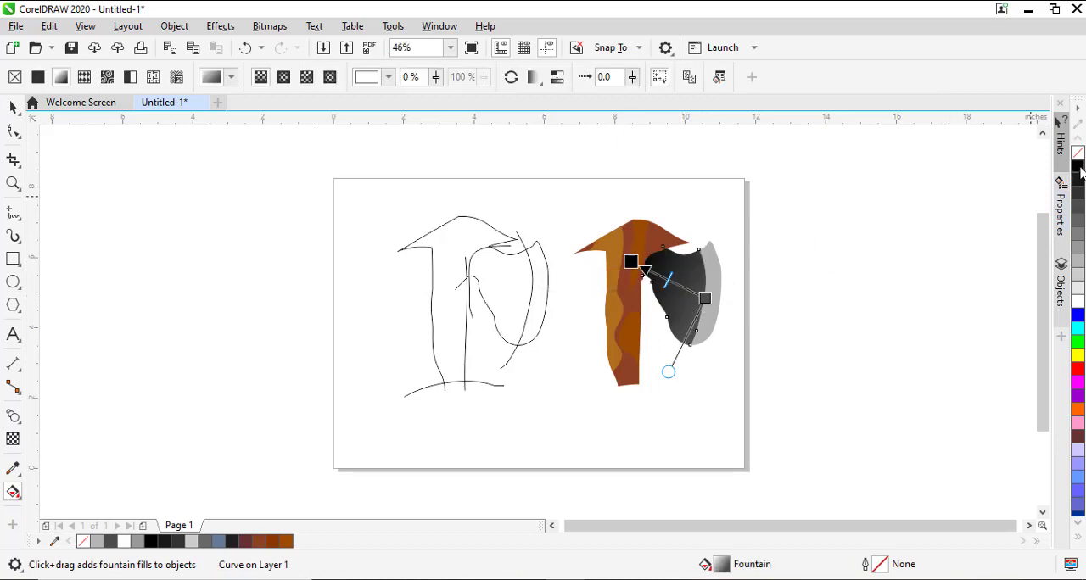
pyautogui.press('space')
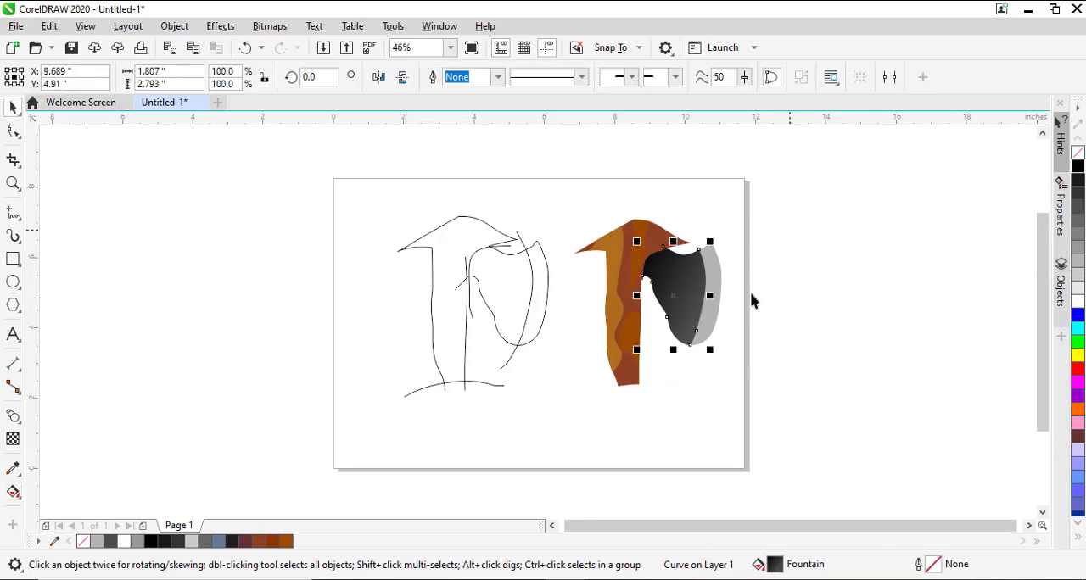
# Reshape the bottom edge of the axe's brown handle body into a long downward point with a rounded tip.
pyautogui.click(781, 361)
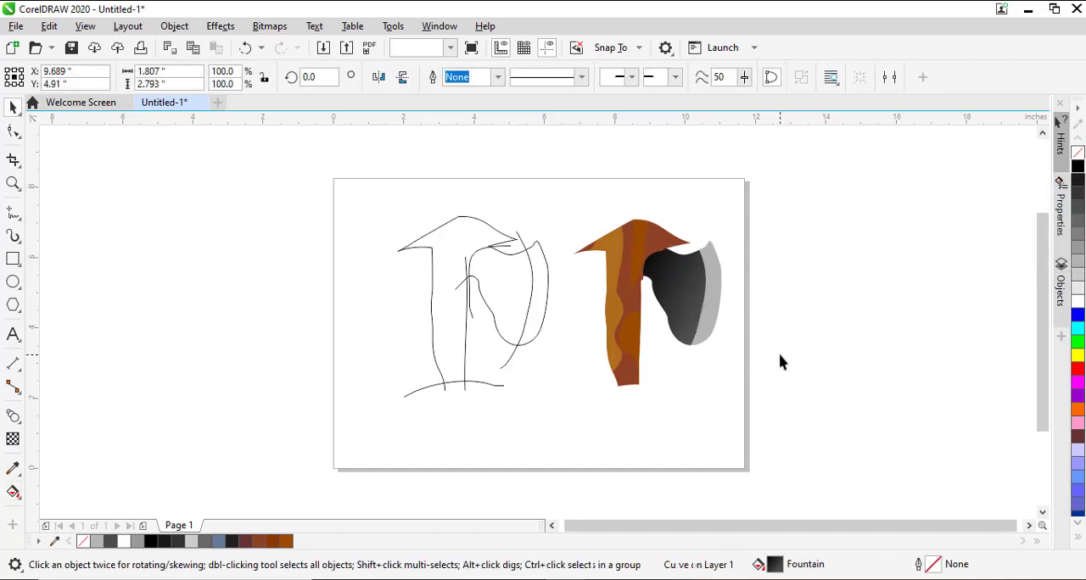
pyautogui.click(628, 389)
pyautogui.click(13, 130)
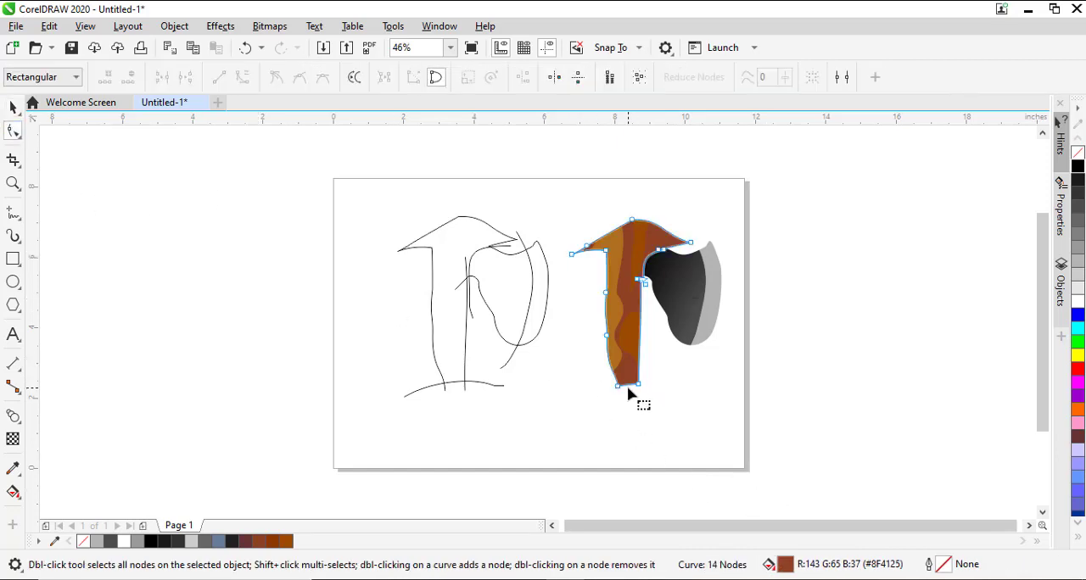
pyautogui.moveTo(628, 384); pyautogui.dragTo(639, 448)
pyautogui.press('space')
pyautogui.click(795, 400)
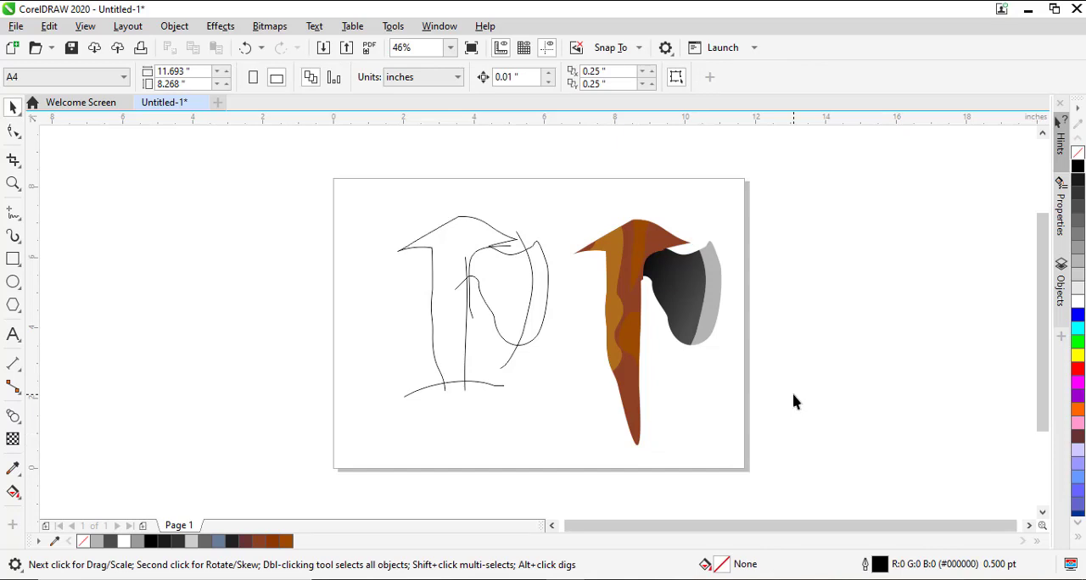
pyautogui.click(631, 403)
pyautogui.press('F10')
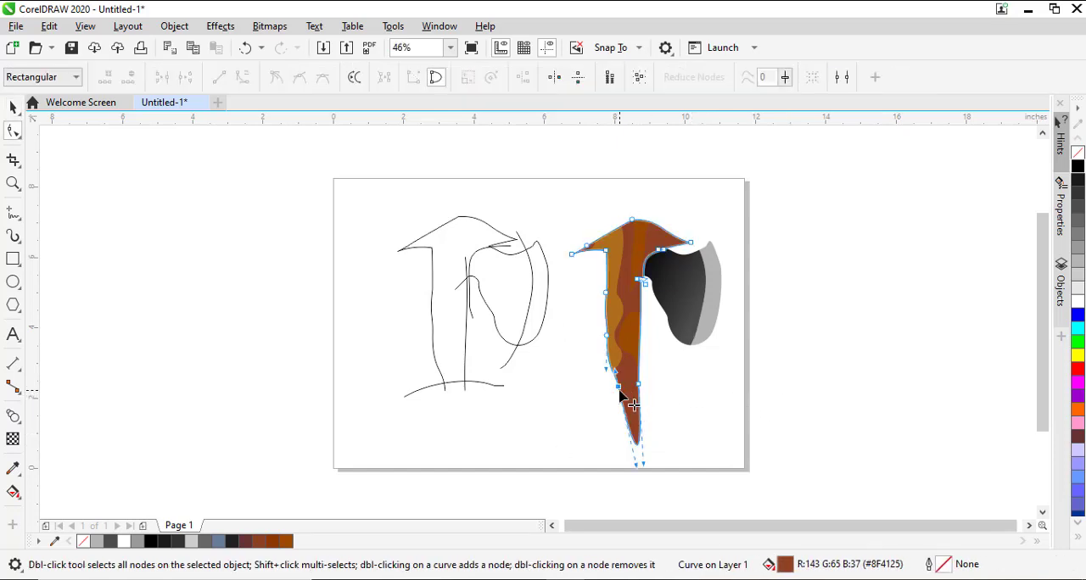
pyautogui.press('space')
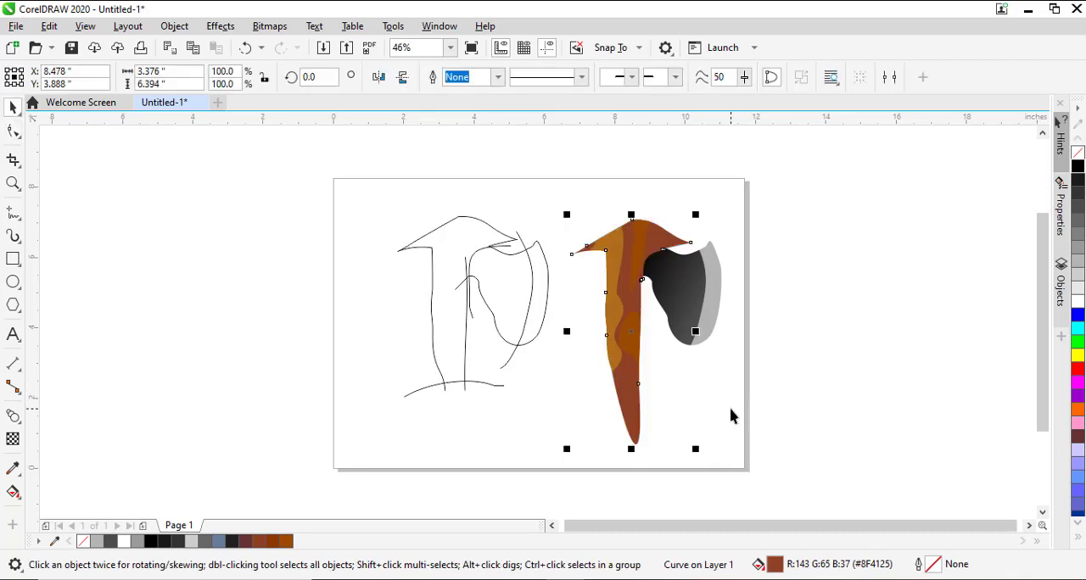
pyautogui.click(731, 415)
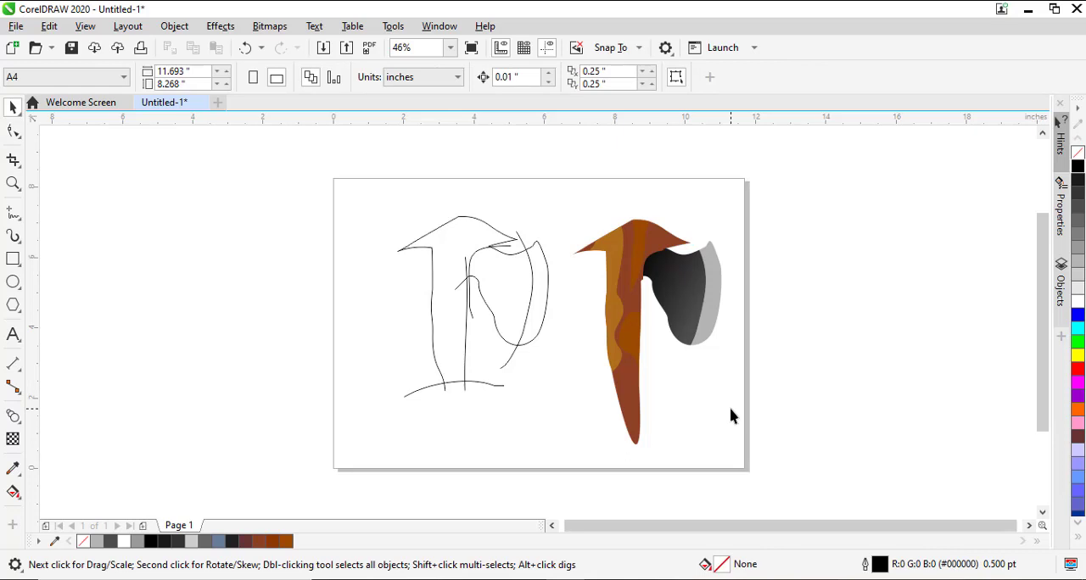
pyautogui.click(632, 342)
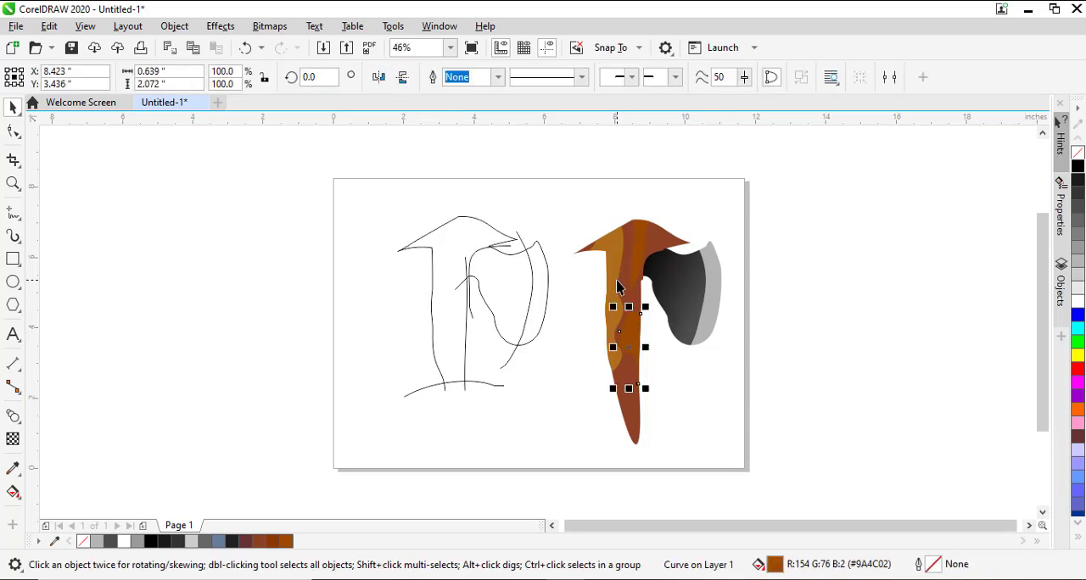
pyautogui.click(621, 290)
pyautogui.click(641, 229)
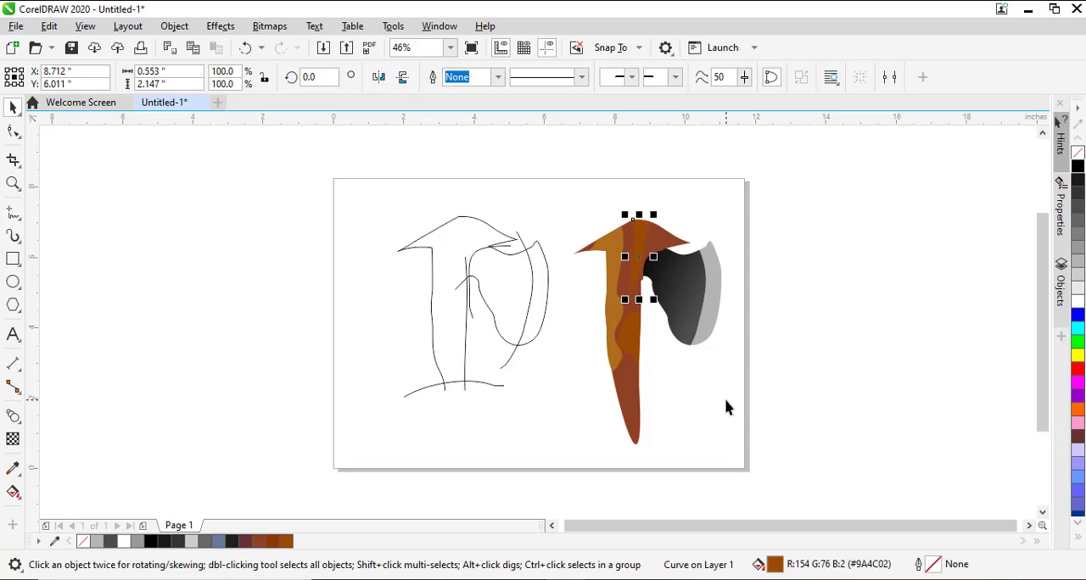
pyautogui.moveTo(365, 185); pyautogui.dragTo(583, 426)
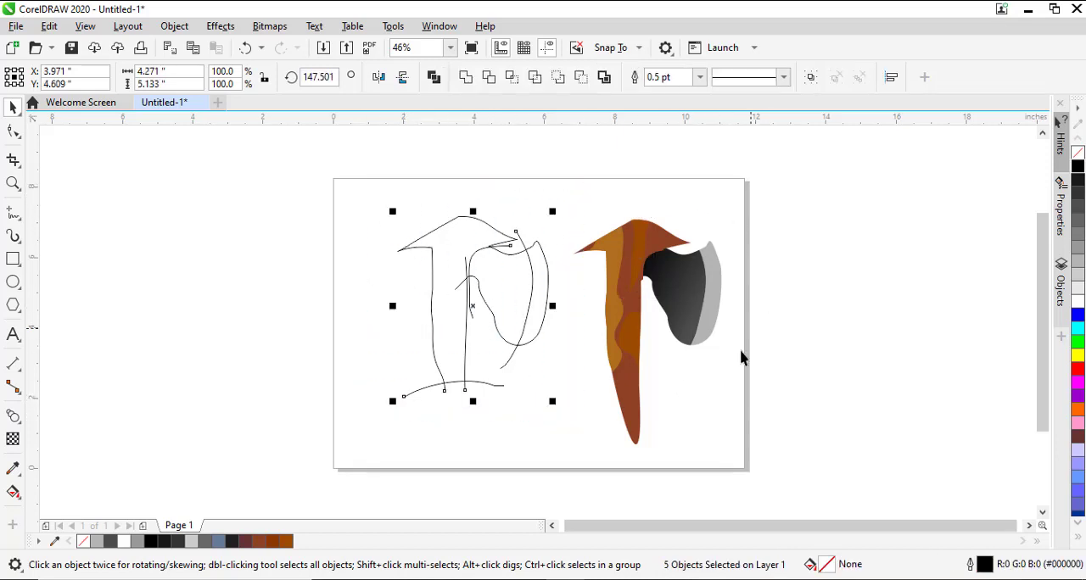
pyautogui.click(19, 218)
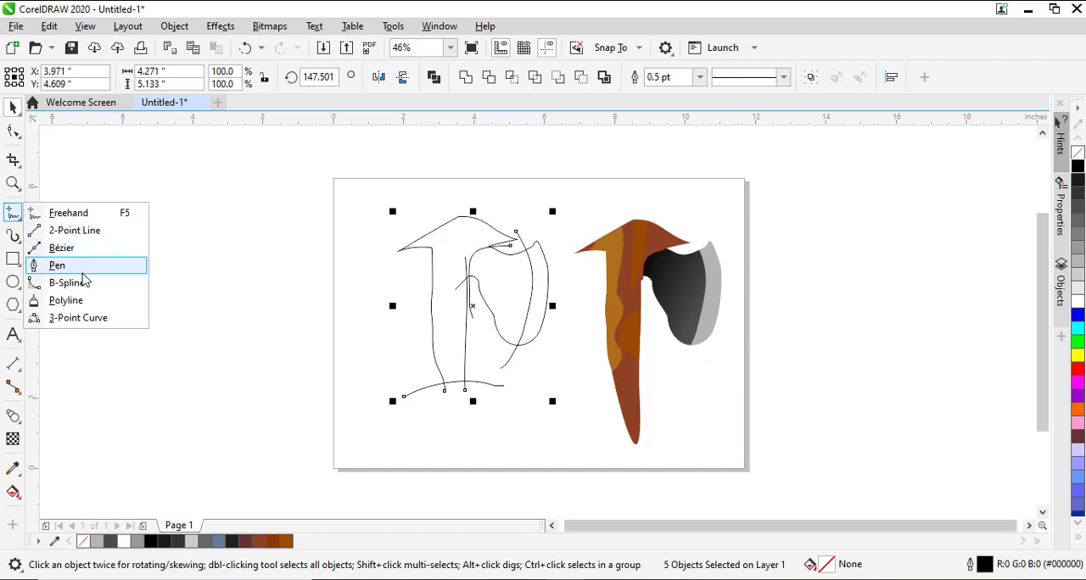
pyautogui.click(252, 360)
# Switch to File Explorer and open the copied flash folder inside Image and REsources on Local Disk (E:).
pyautogui.hotkey('alt', 'Tab')
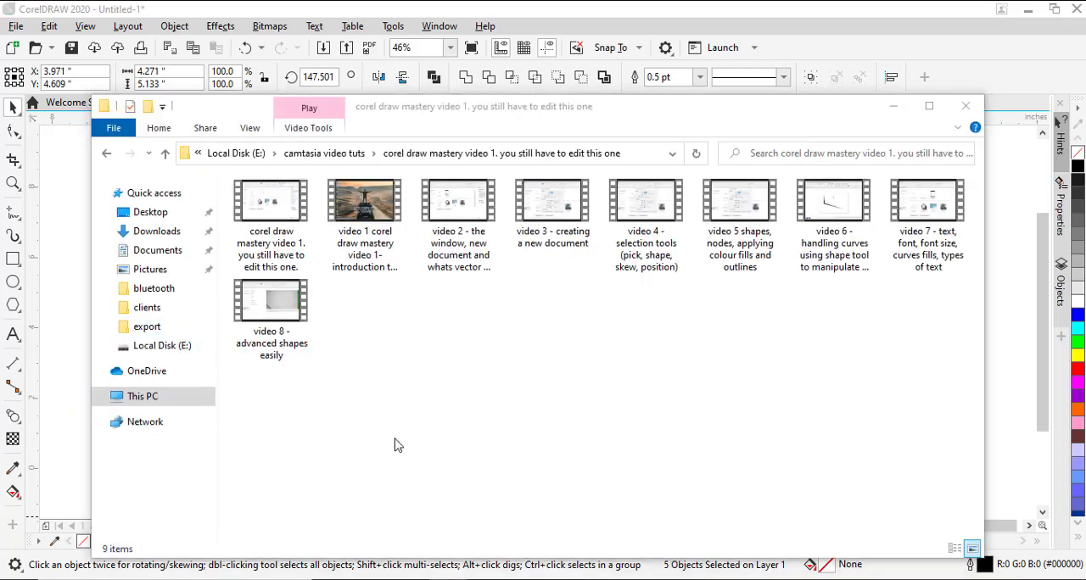
pyautogui.press('super+e')
pyautogui.click(183, 253)
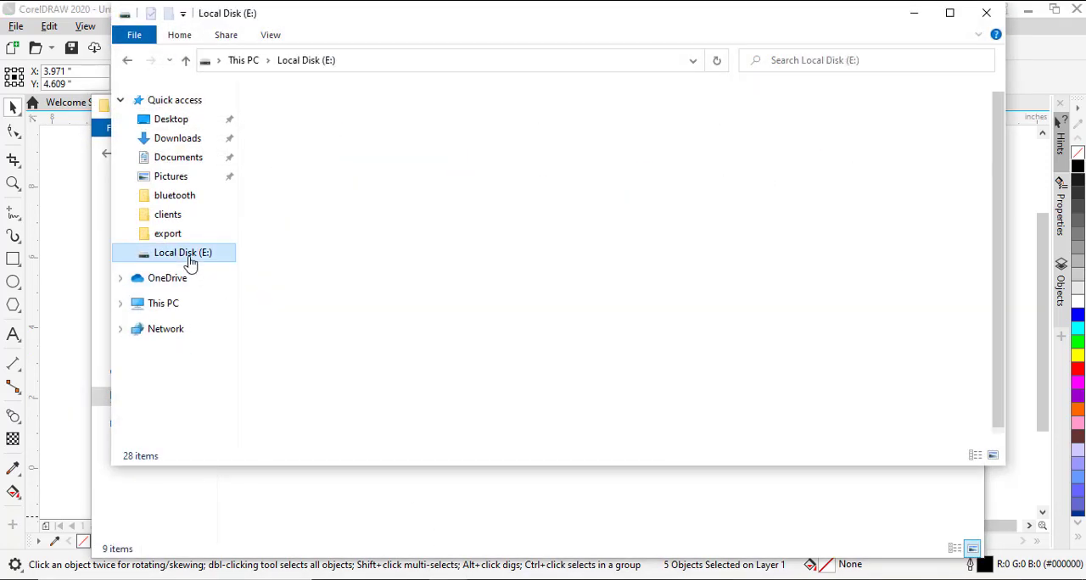
pyautogui.click(302, 330)
pyautogui.doubleClick(302, 330)
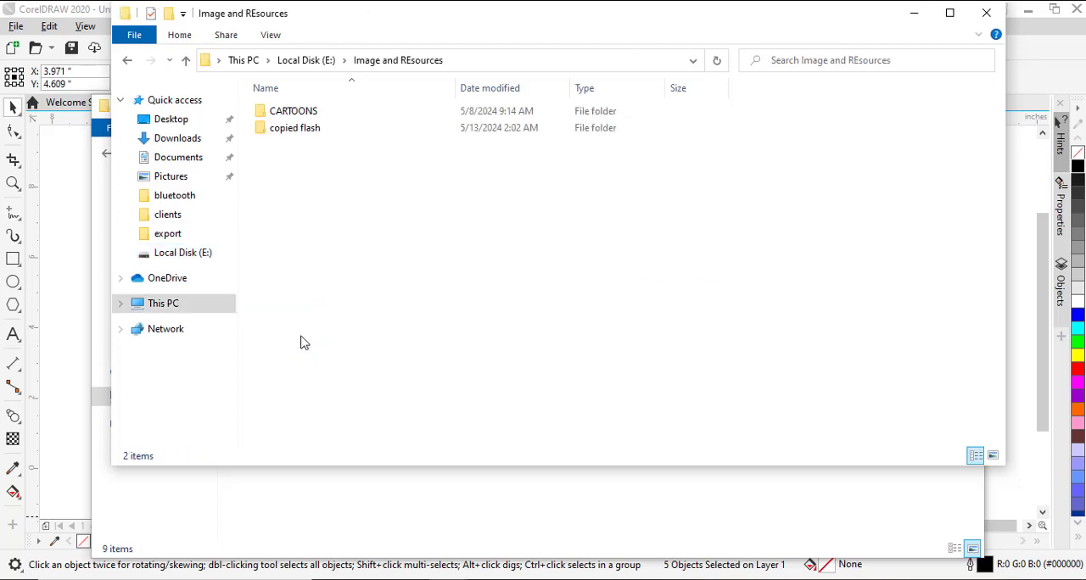
pyautogui.doubleClick(337, 129)
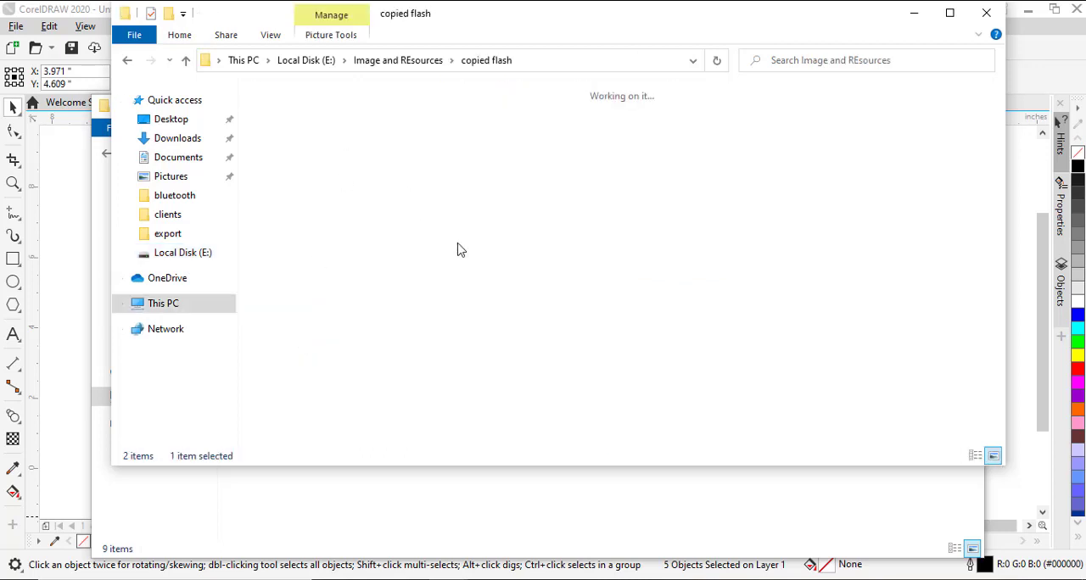
# Bring the woman's portrait poster into the CorelDRAW drawing and move it to partly overlap the black axe sketch.
pyautogui.moveTo(475, 338); pyautogui.dragTo(66, 323)
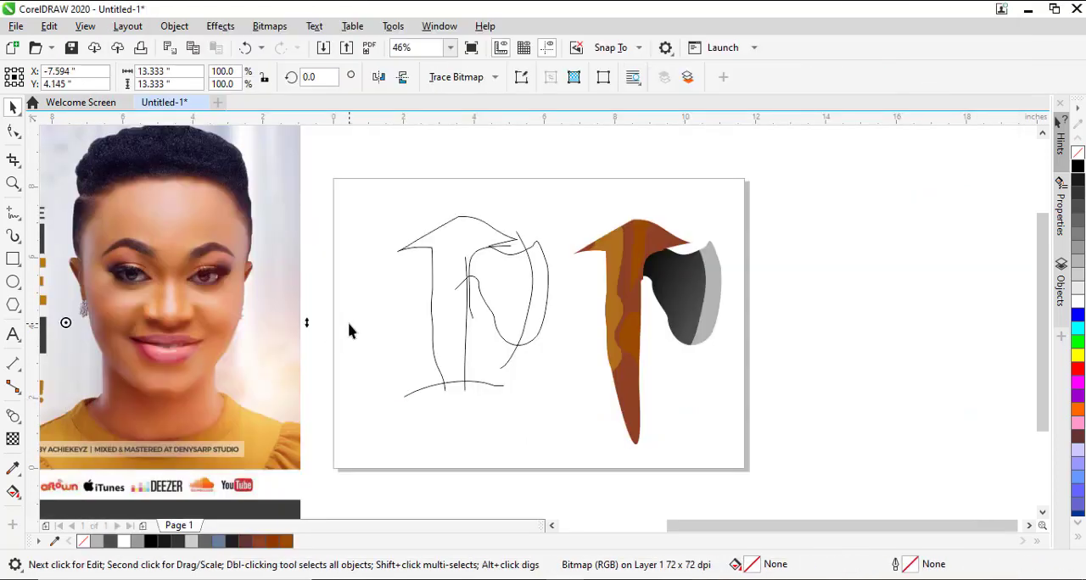
pyautogui.moveTo(298, 335); pyautogui.dragTo(351, 337)
pyautogui.moveTo(300, 282); pyautogui.dragTo(309, 301)
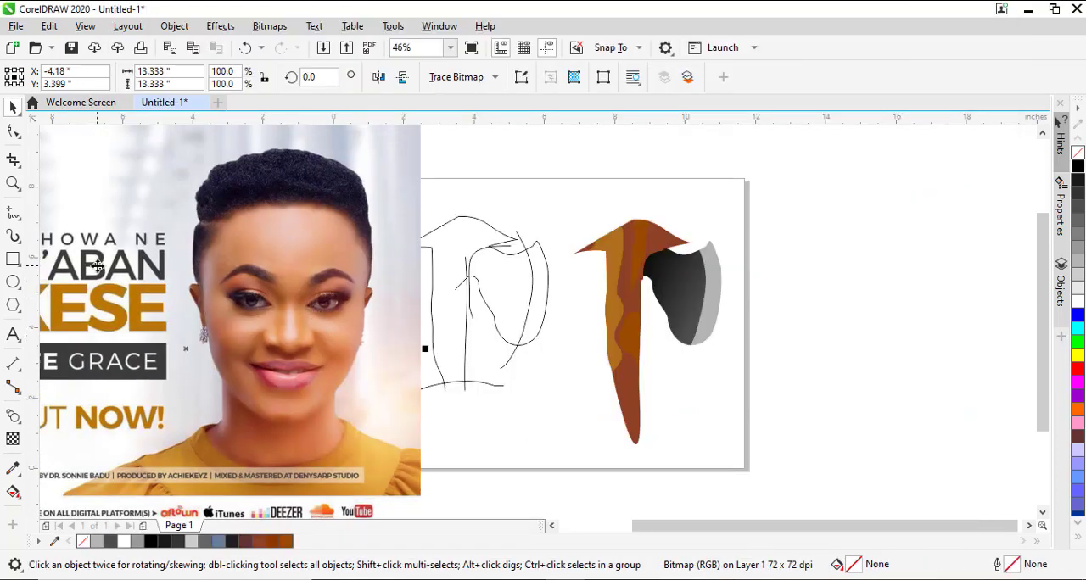
# Start a Pen path at the top of the ear beside the earring and trace up the hair's edge to the notch.
pyautogui.click(20, 220)
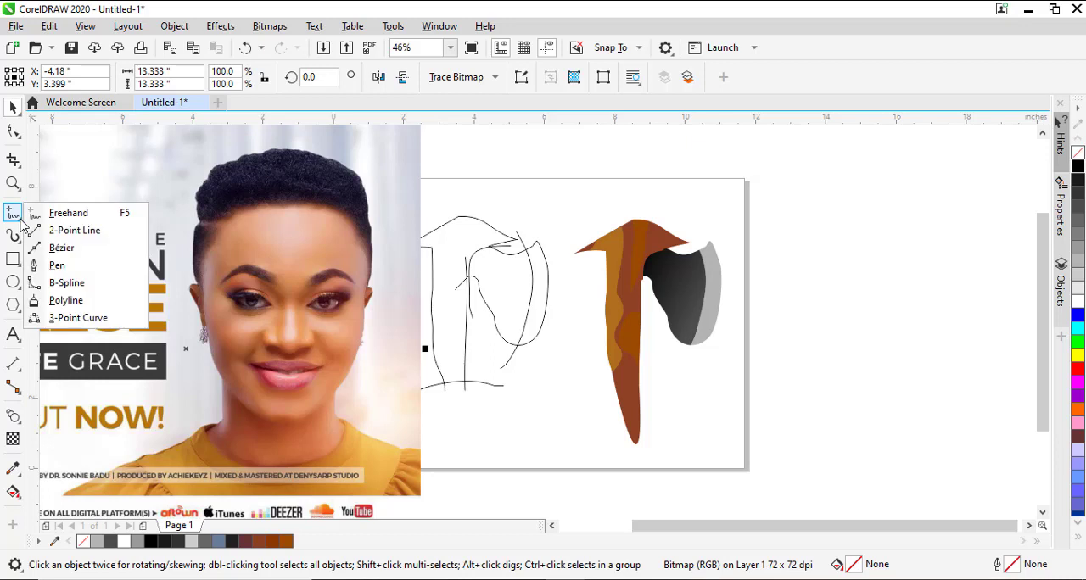
pyautogui.click(52, 263)
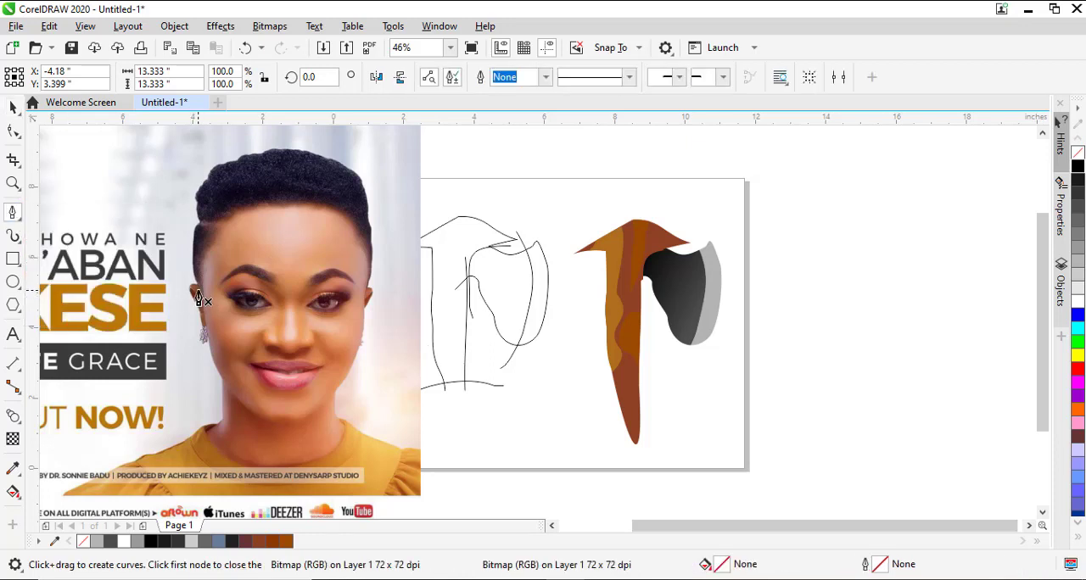
pyautogui.press('z')
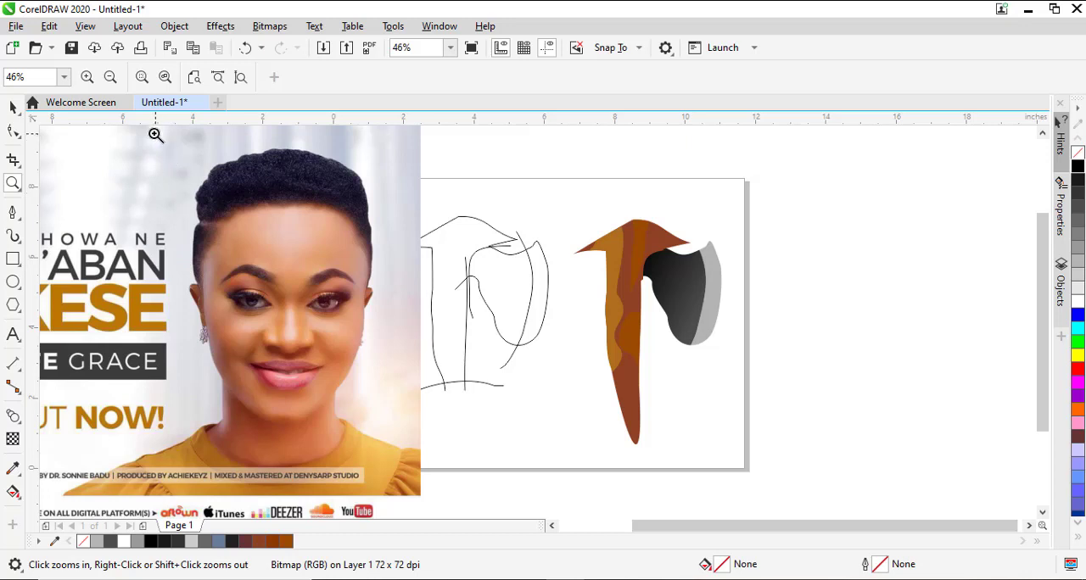
pyautogui.moveTo(154, 133); pyautogui.dragTo(405, 367)
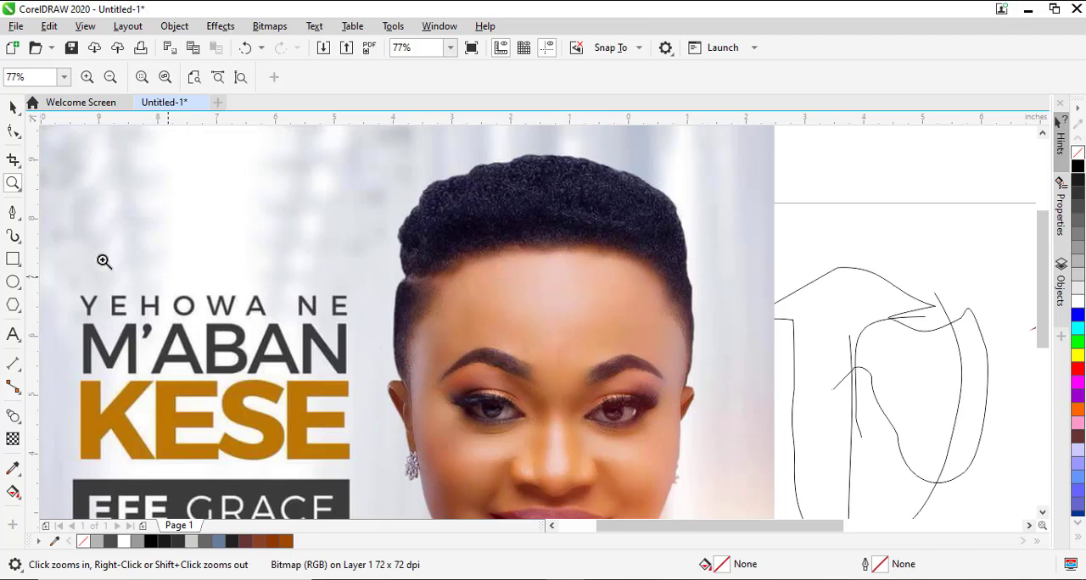
pyautogui.click(13, 212)
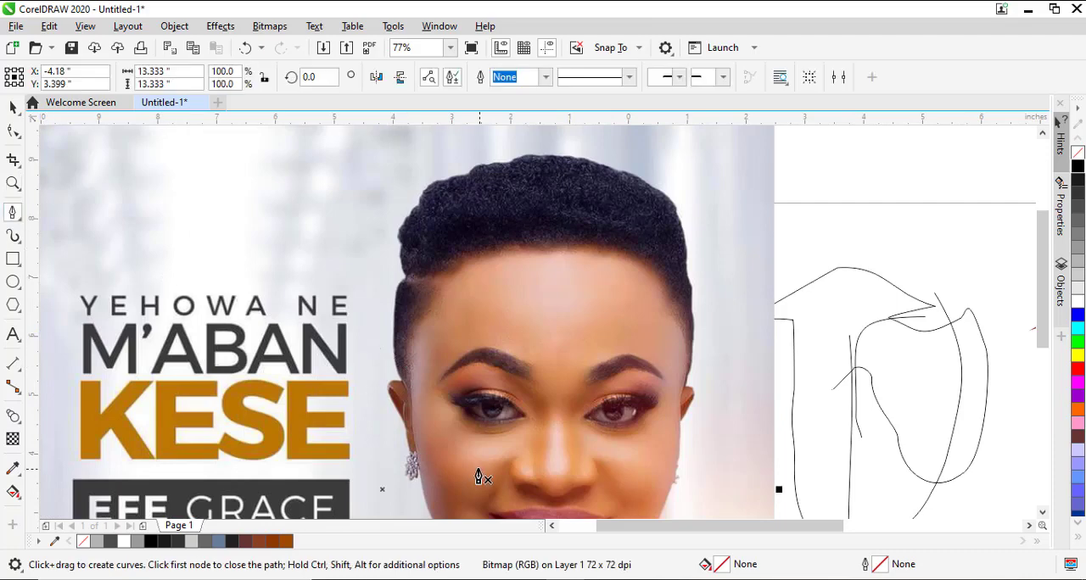
pyautogui.click(401, 384)
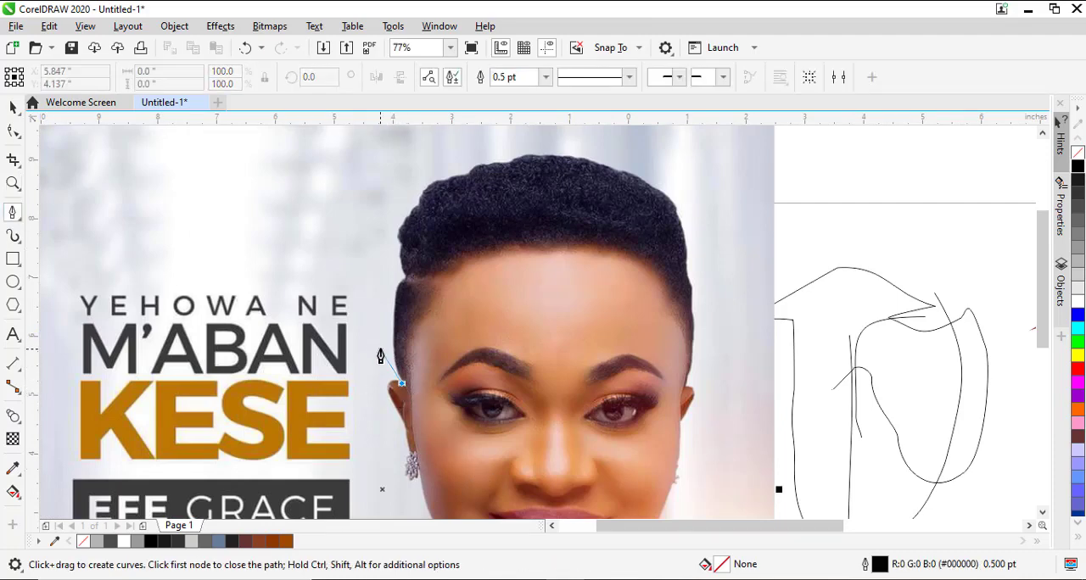
pyautogui.click(395, 344)
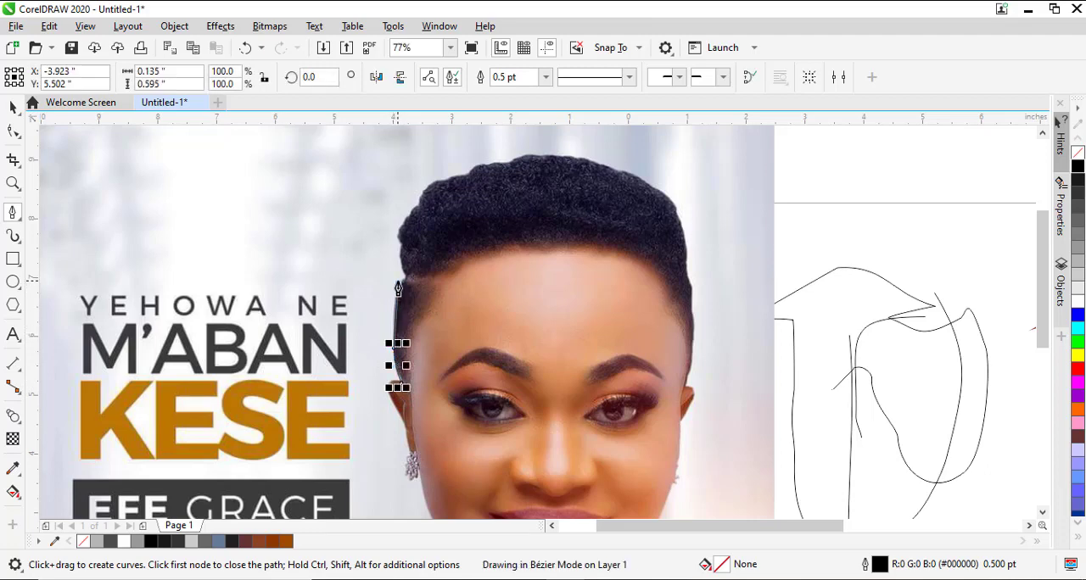
pyautogui.moveTo(396, 279); pyautogui.dragTo(412, 277)
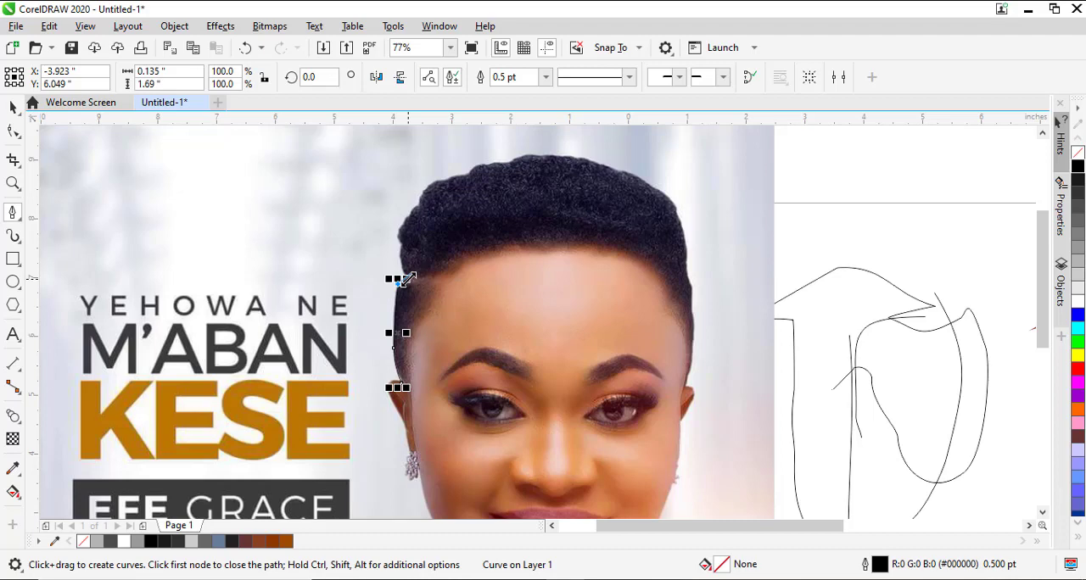
# Continue the Pen path with curved segments around the notch in the hair's edge.
pyautogui.scroll(5, 408, 280)
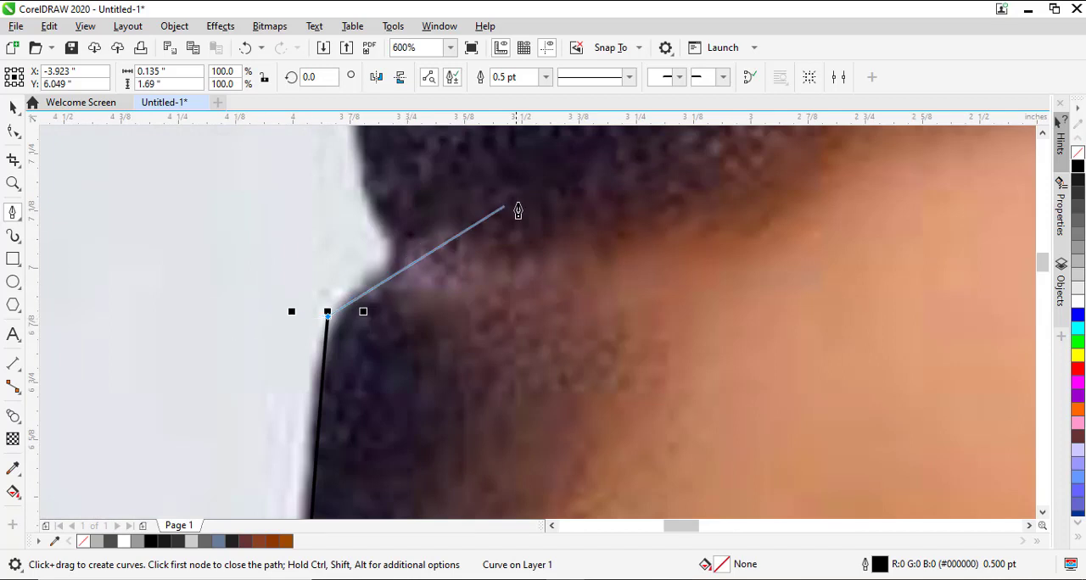
pyautogui.moveTo(364, 280)
pyautogui.mouseDown()
pyautogui.moveTo(388, 272)
pyautogui.moveTo(388, 231)
pyautogui.mouseUp()
pyautogui.click(396, 236)
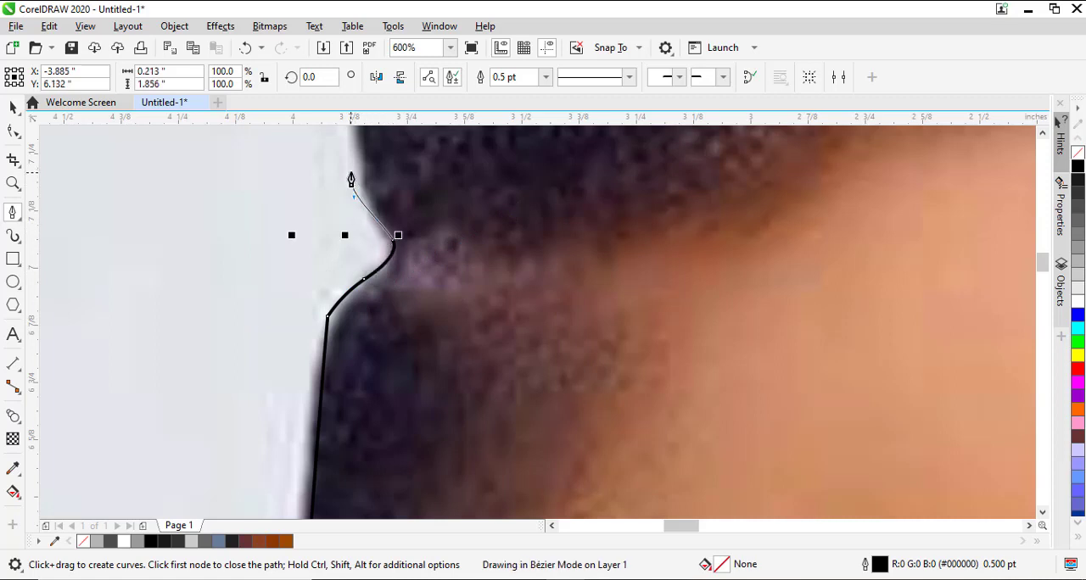
pyautogui.moveTo(352, 184); pyautogui.dragTo(381, 310)
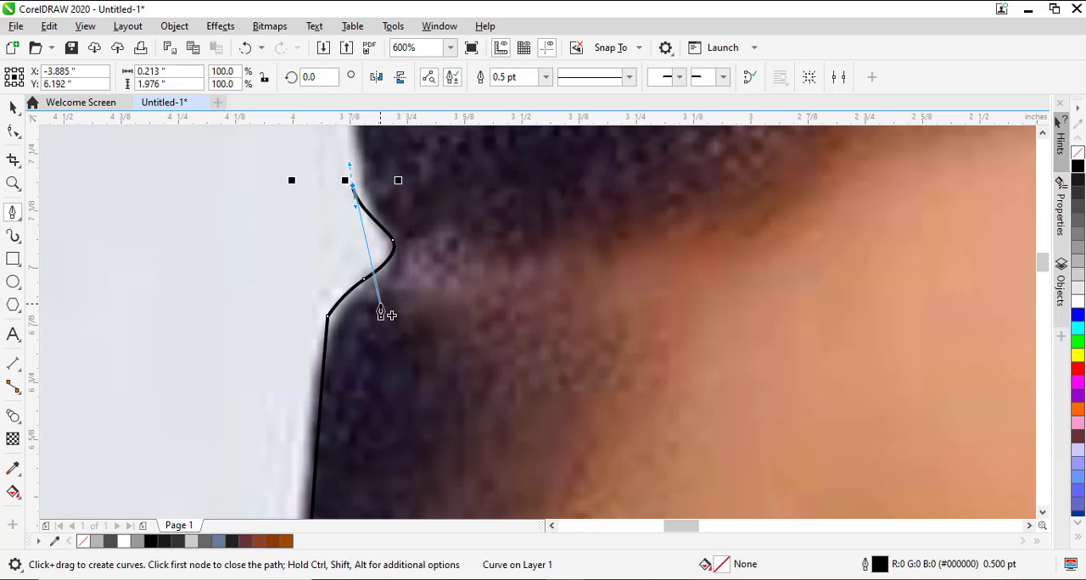
# Move the path's end node onto the hair's edge just above the notch and undo the stray segment from it.
pyautogui.scroll(3, 381, 314)
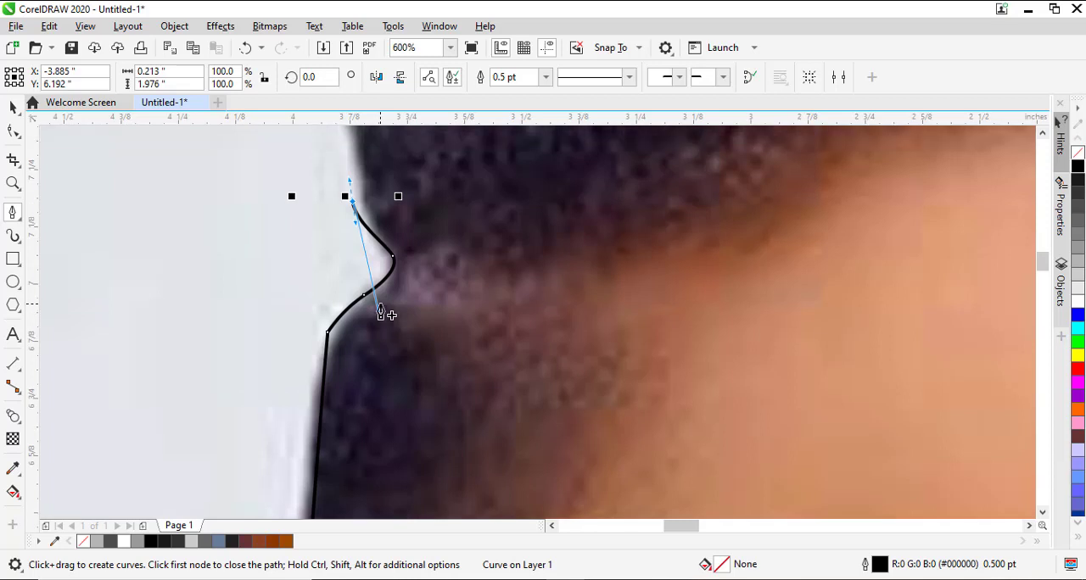
pyautogui.scroll(3, 381, 314)
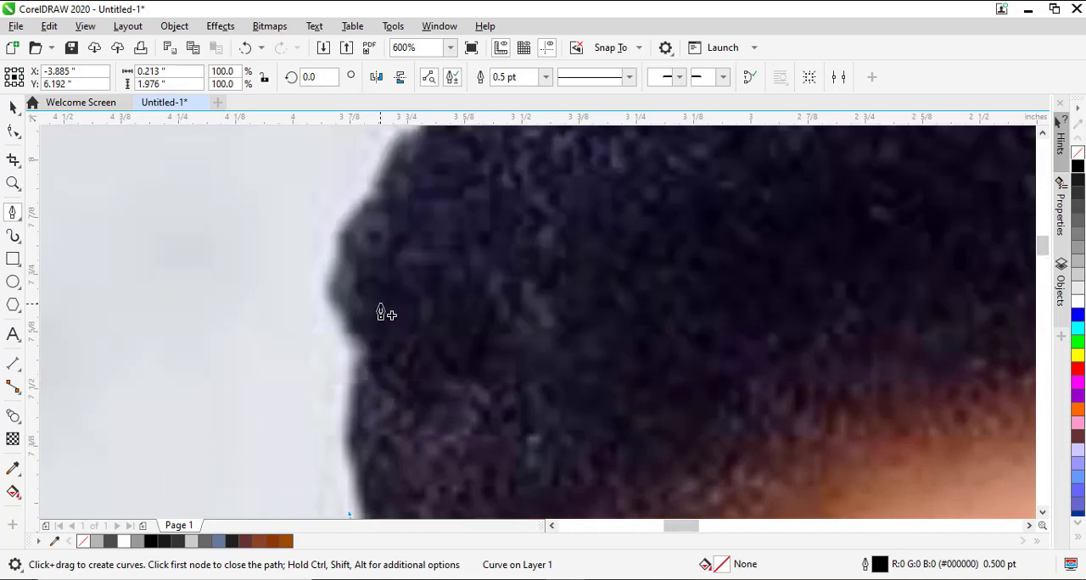
pyautogui.scroll(-2, 381, 314)
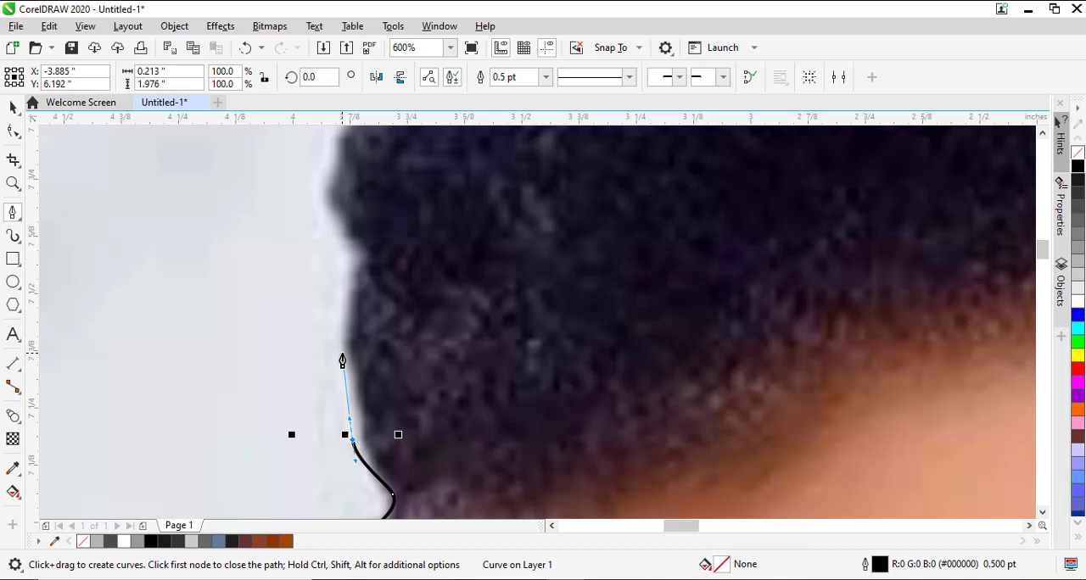
pyautogui.doubleClick(352, 440)
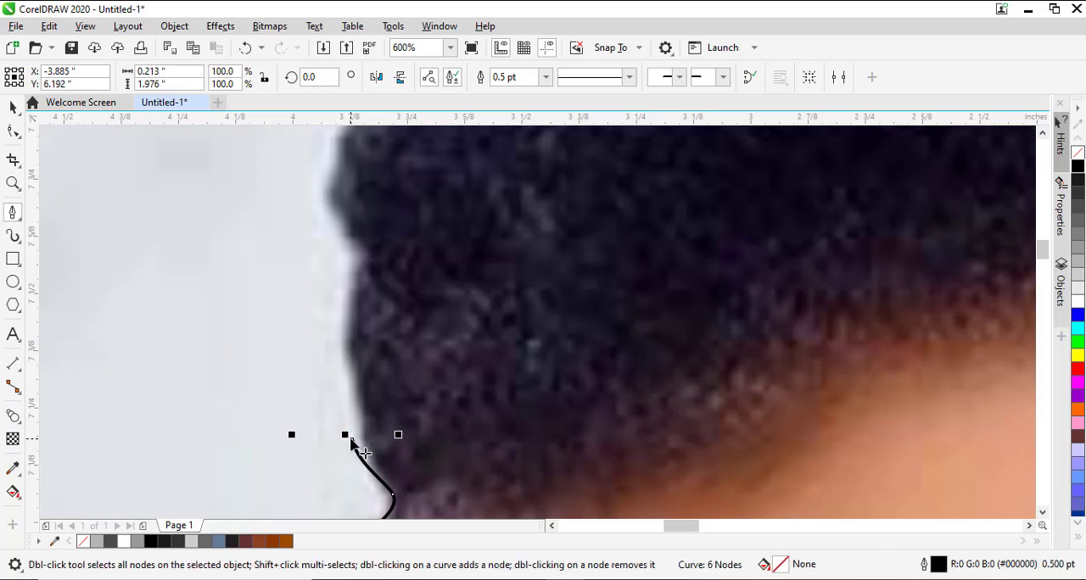
pyautogui.moveTo(351, 440); pyautogui.dragTo(362, 443)
pyautogui.hotkey('ctrl', 'z')
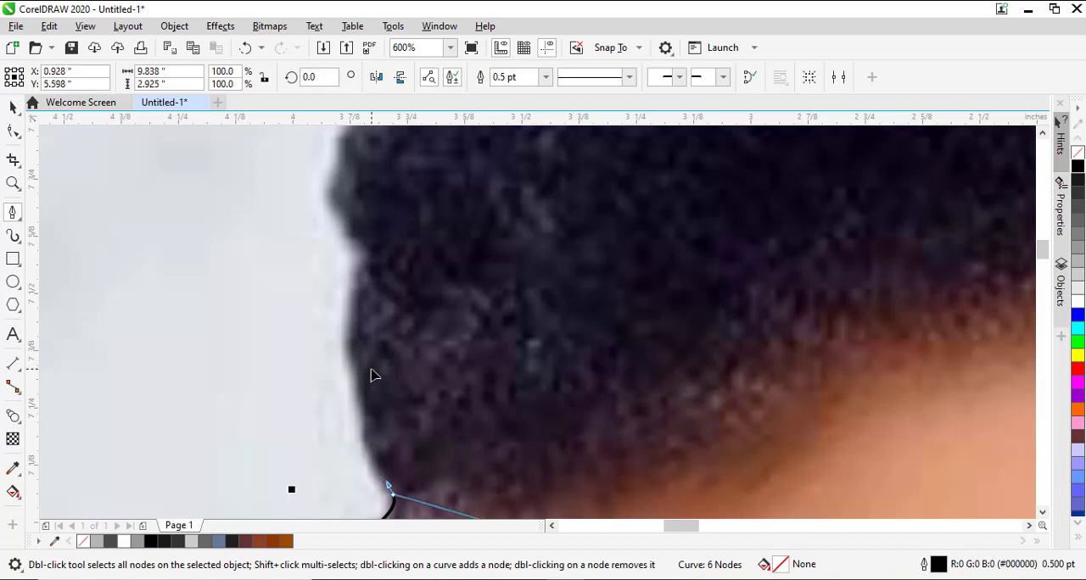
pyautogui.click(13, 107)
pyautogui.hotkey('ctrl', 'z')
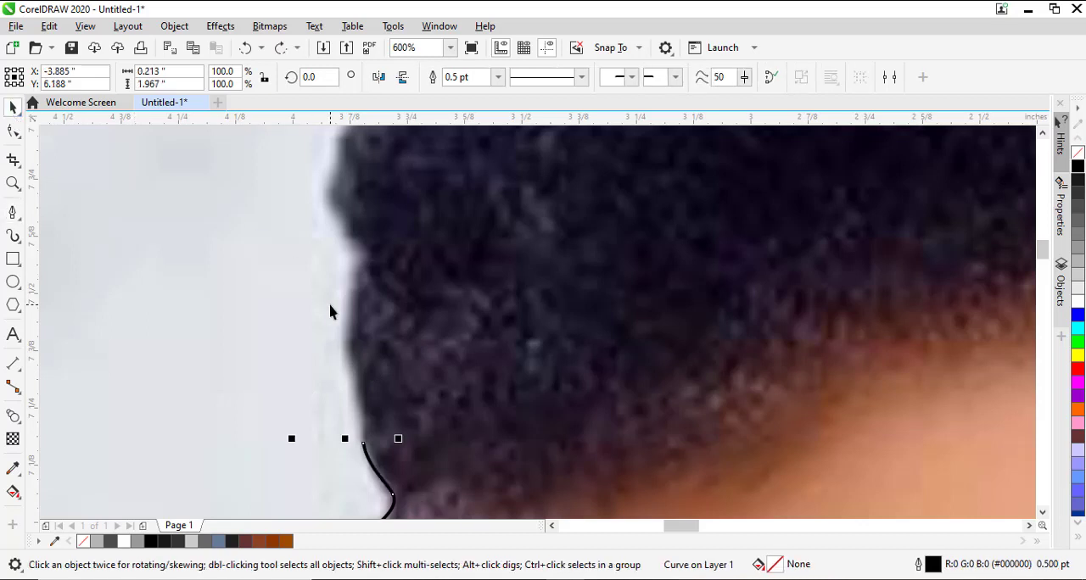
# Resume the Pen path from its end node and extend it in a curve up the side edge of the woman's hair.
pyautogui.click(12, 211)
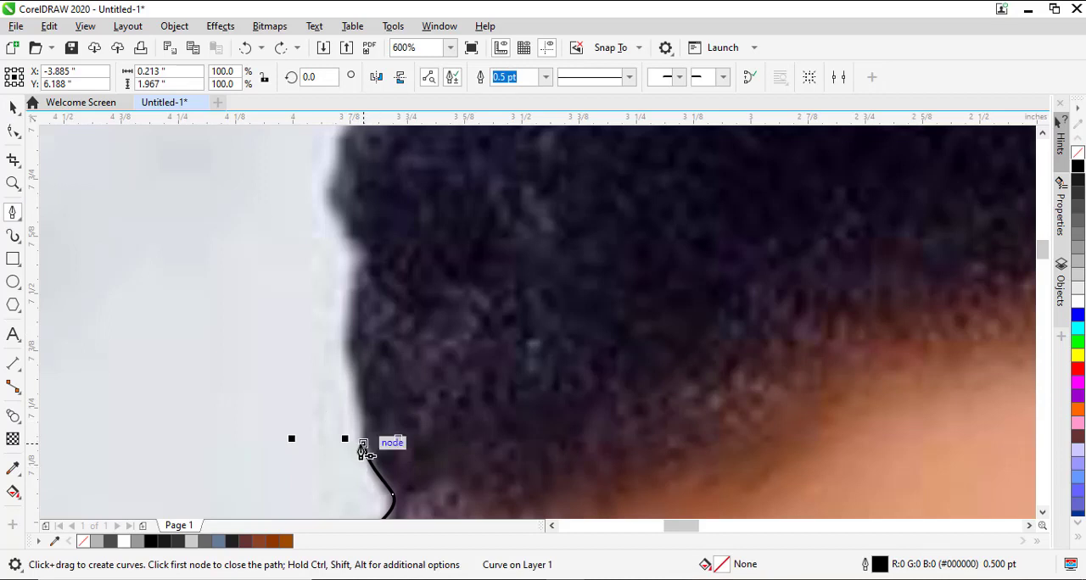
pyautogui.click(363, 448)
pyautogui.moveTo(345, 331); pyautogui.dragTo(335, 139)
pyautogui.scroll(3, 336, 138)
pyautogui.scroll(2, 335, 138)
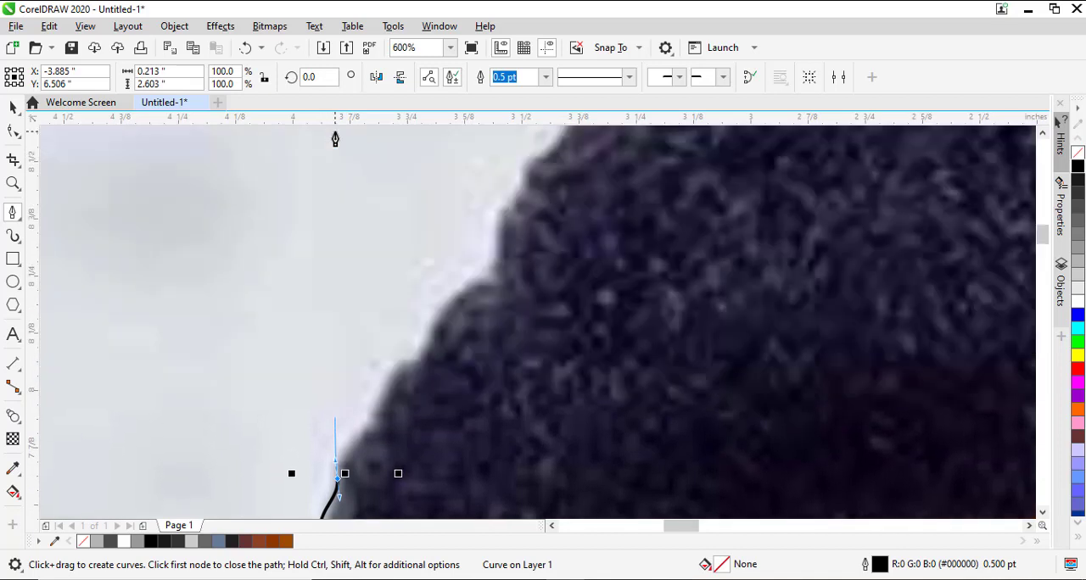
# Continue the Pen path with curved segments along the bumps in the hair's upper edge, then end the path, leaving it open and selected.
pyautogui.moveTo(367, 417); pyautogui.dragTo(381, 405)
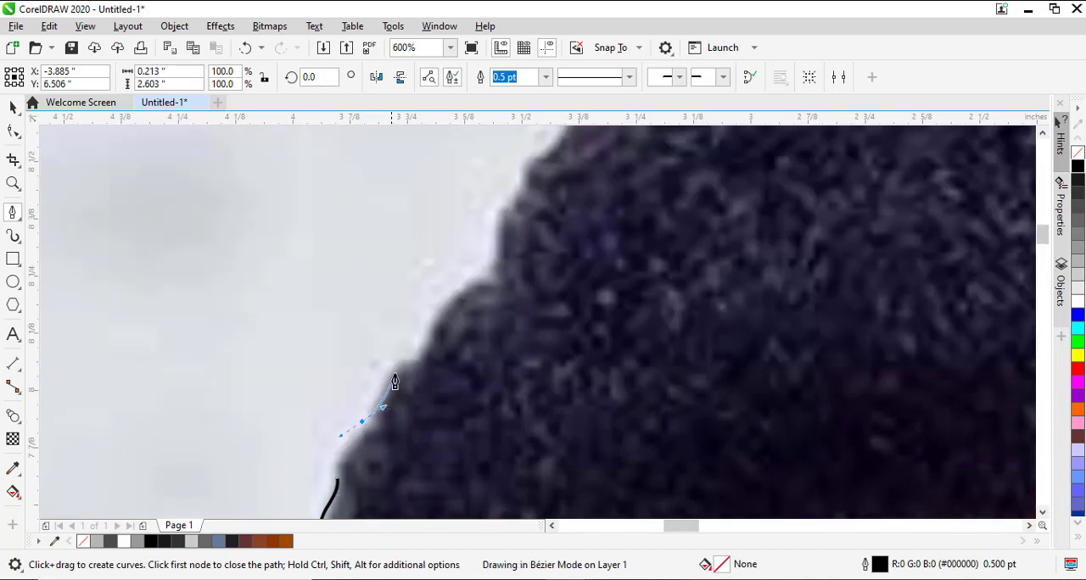
pyautogui.moveTo(403, 358); pyautogui.dragTo(426, 352)
pyautogui.moveTo(462, 291); pyautogui.dragTo(507, 265)
pyautogui.moveTo(505, 227); pyautogui.dragTo(522, 186)
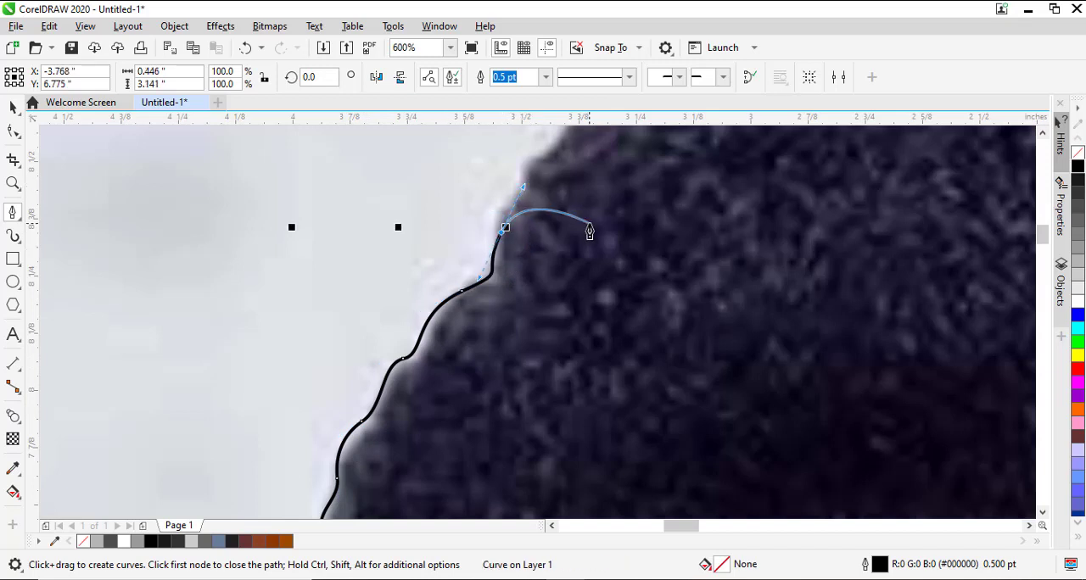
pyautogui.scroll(-7, 590, 230)
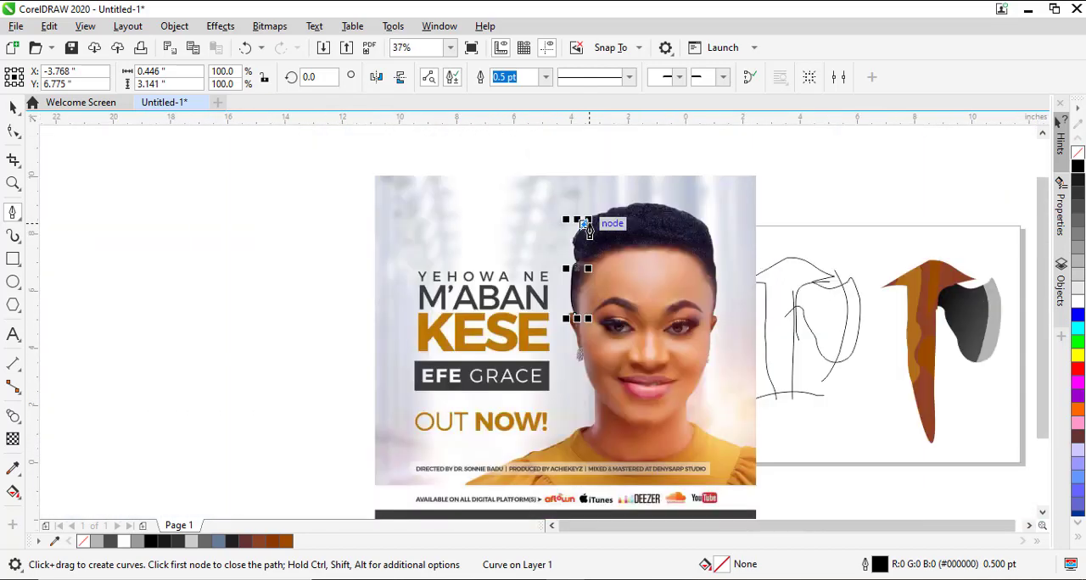
pyautogui.press('space')
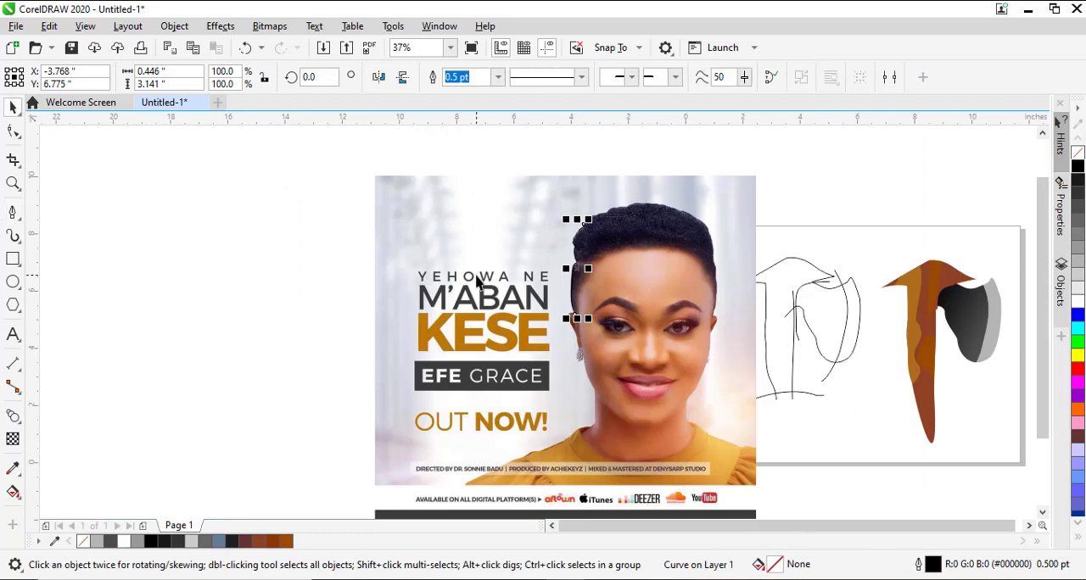
pyautogui.press('Escape')
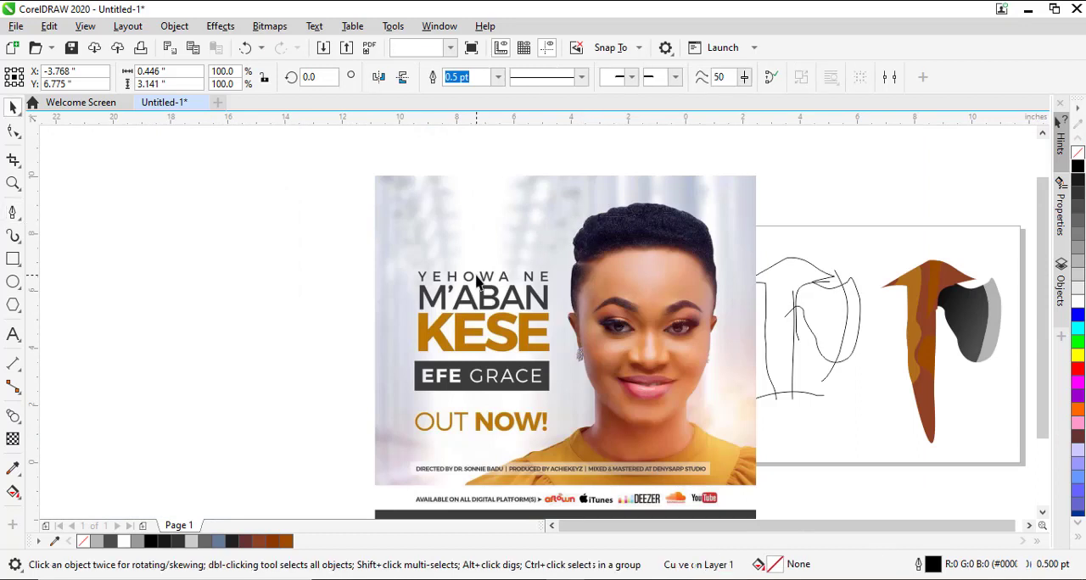
pyautogui.hotkey('ctrl', 'z')
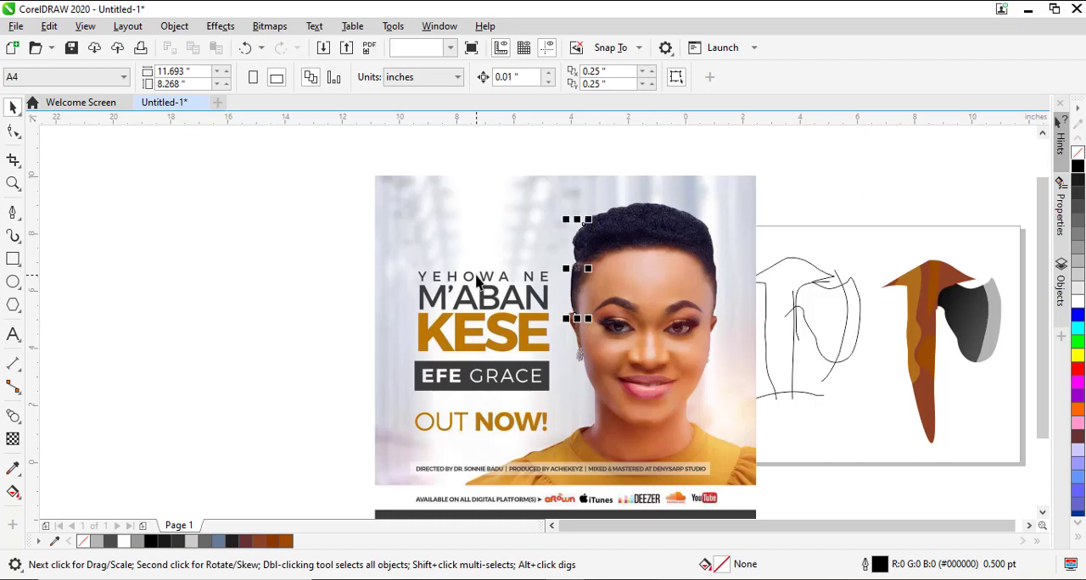
# Start a Pen path on the upper lid of the eye nearest the earring and trace through the inner corner and lower lid to the outer corner.
pyautogui.click(12, 212)
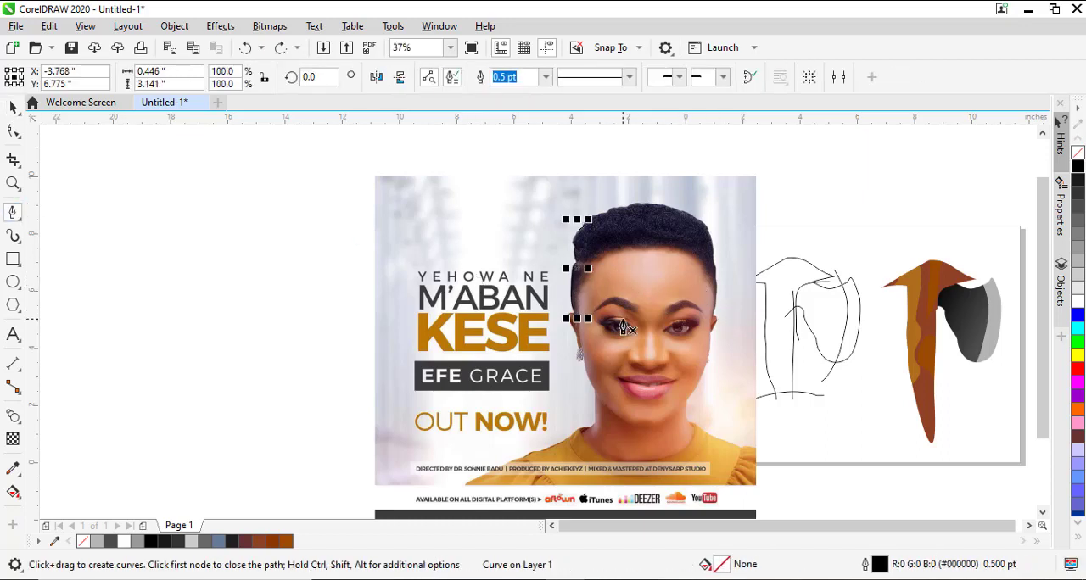
pyautogui.press('z')
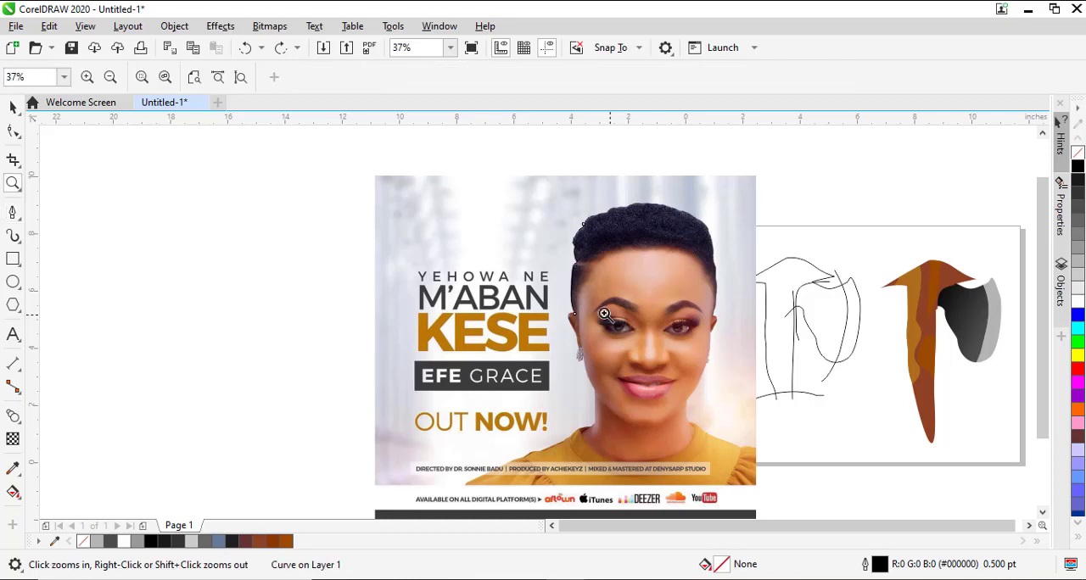
pyautogui.moveTo(594, 318); pyautogui.dragTo(683, 360)
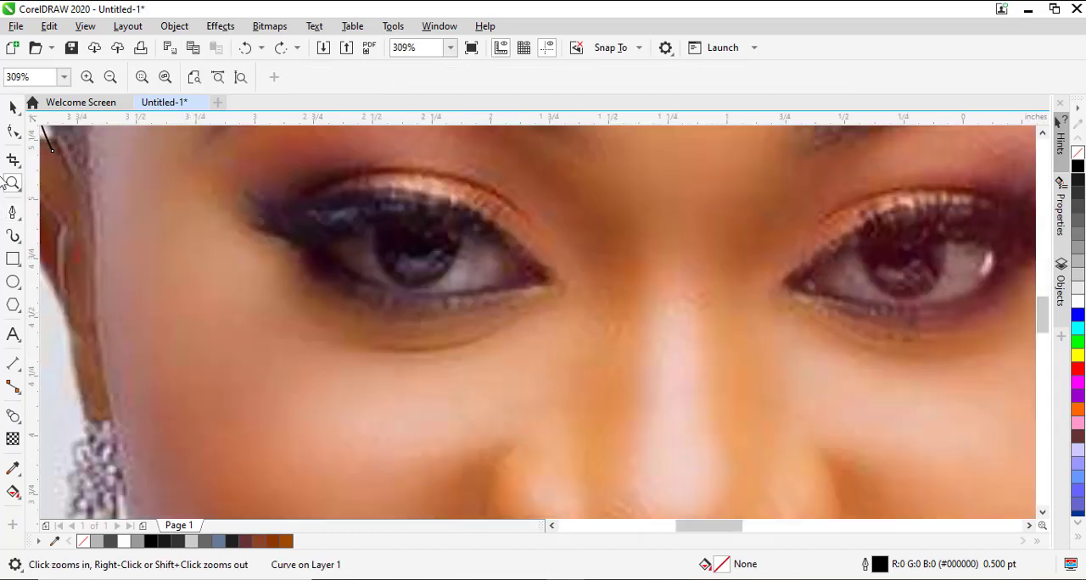
pyautogui.click(12, 217)
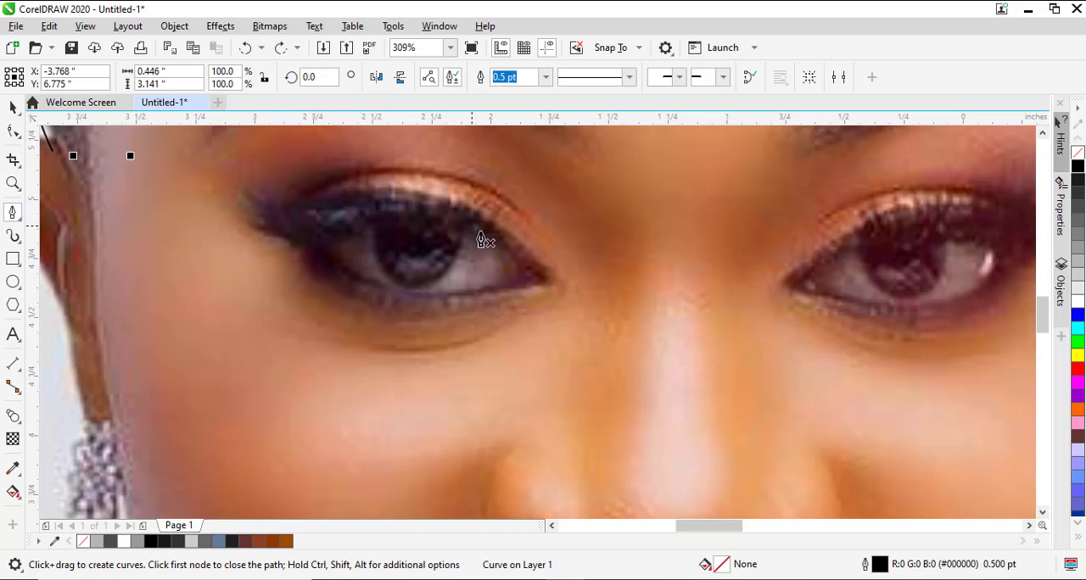
pyautogui.click(431, 200)
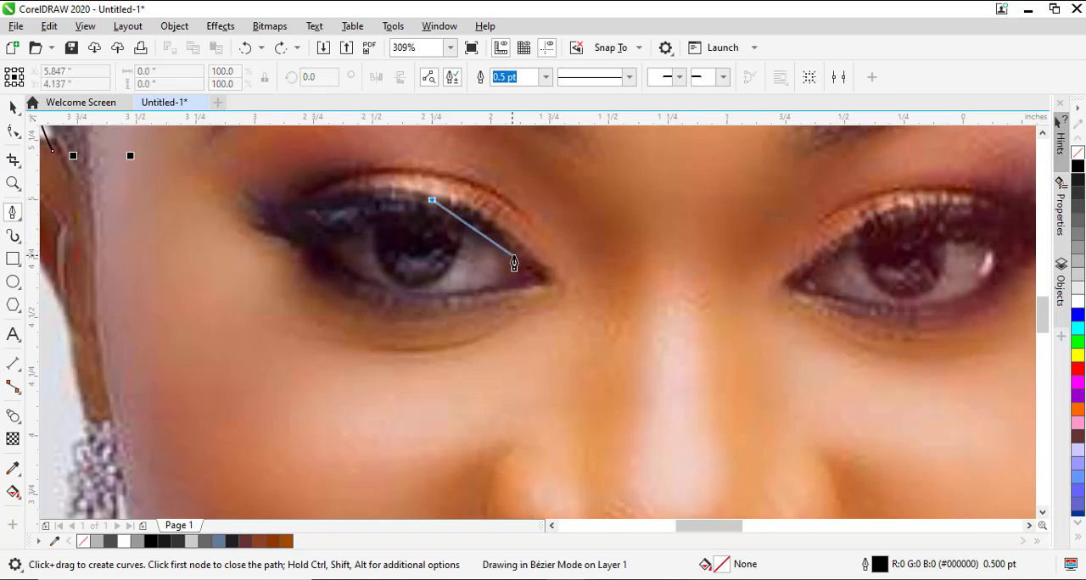
pyautogui.click(541, 278)
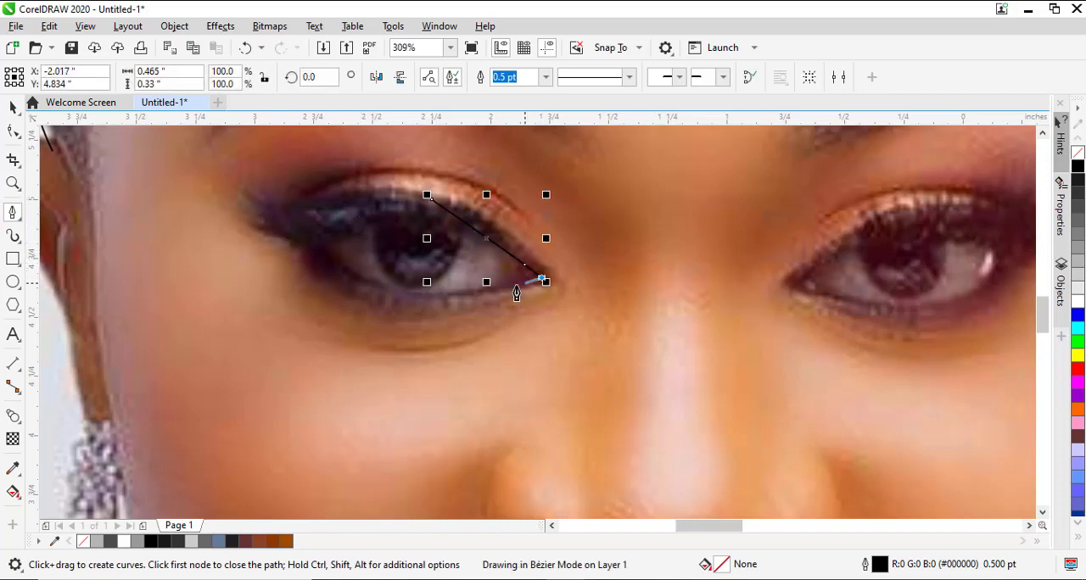
pyautogui.moveTo(451, 294); pyautogui.dragTo(421, 295)
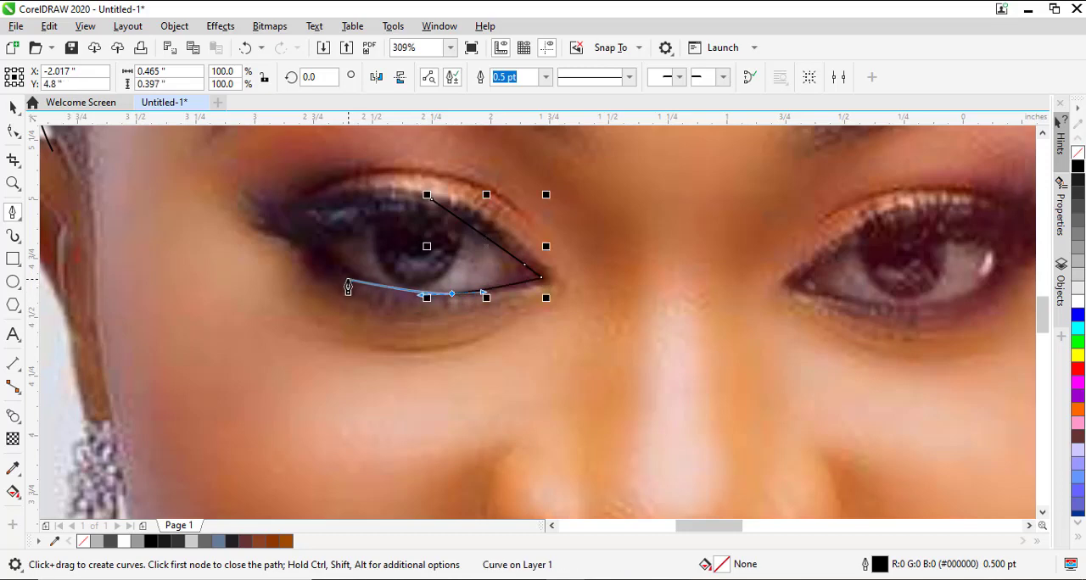
pyautogui.click(316, 256)
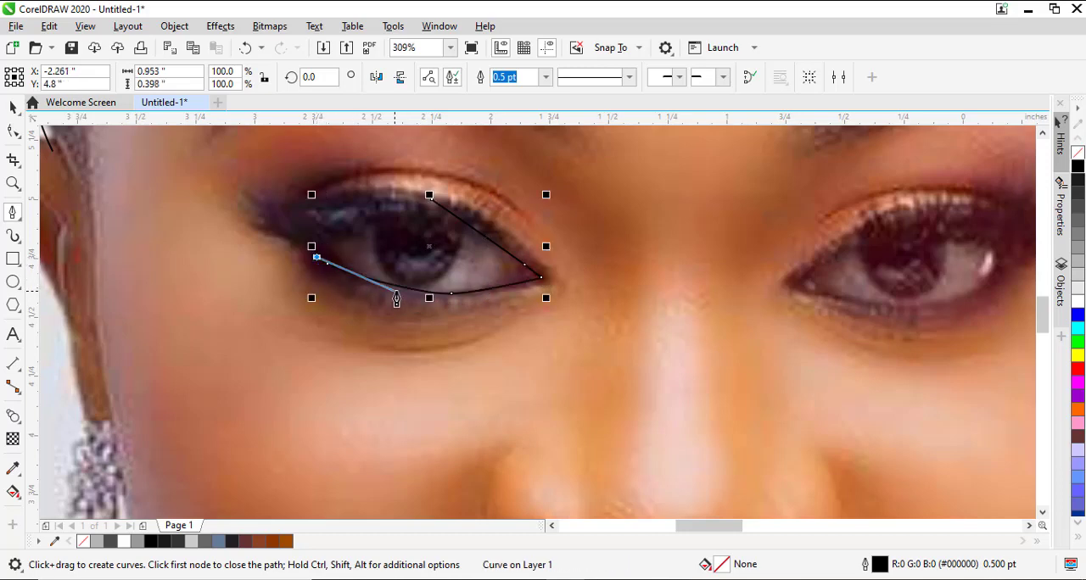
# Trace back below the lower lid and around the inner corner to close the eyeliner shape, about 0.99 inches wide, on the upper lid.
pyautogui.moveTo(388, 296); pyautogui.dragTo(436, 302)
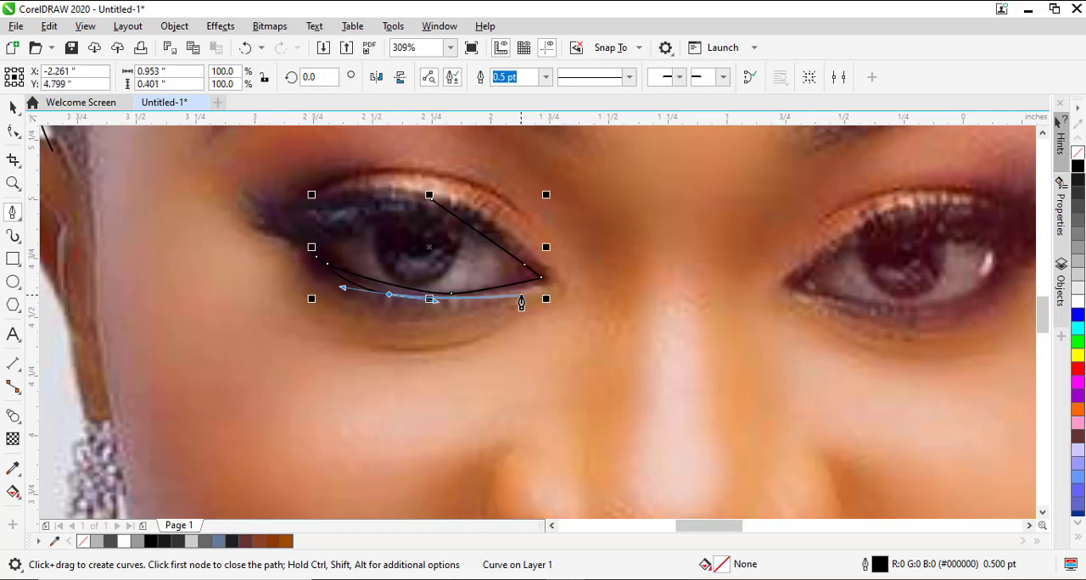
pyautogui.moveTo(521, 293); pyautogui.dragTo(548, 286)
pyautogui.click(550, 285)
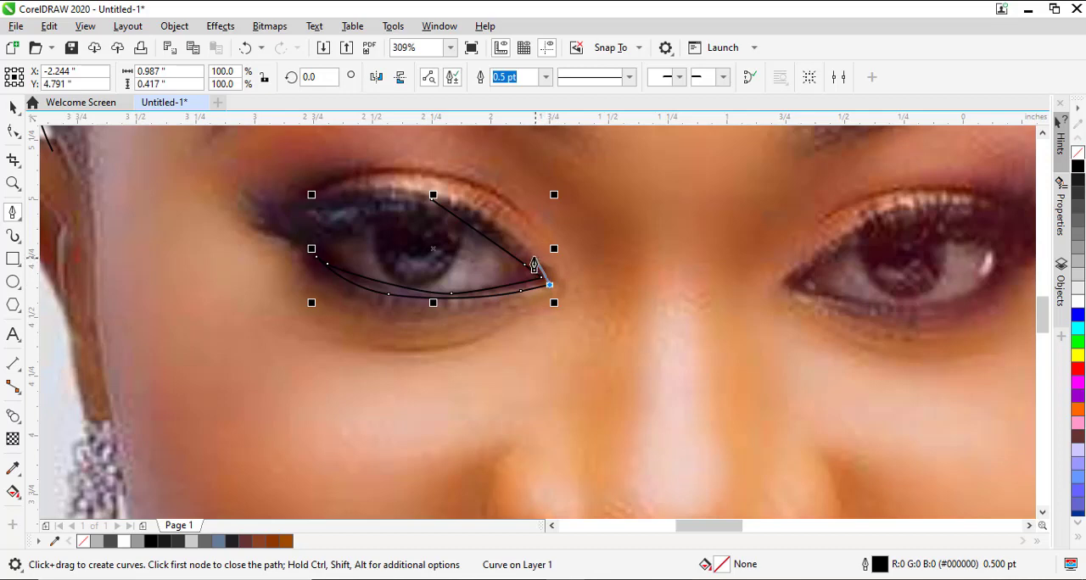
pyautogui.moveTo(463, 207)
pyautogui.mouseDown()
pyautogui.moveTo(444, 211)
pyautogui.moveTo(436, 198)
pyautogui.mouseUp()
pyautogui.click(433, 197)
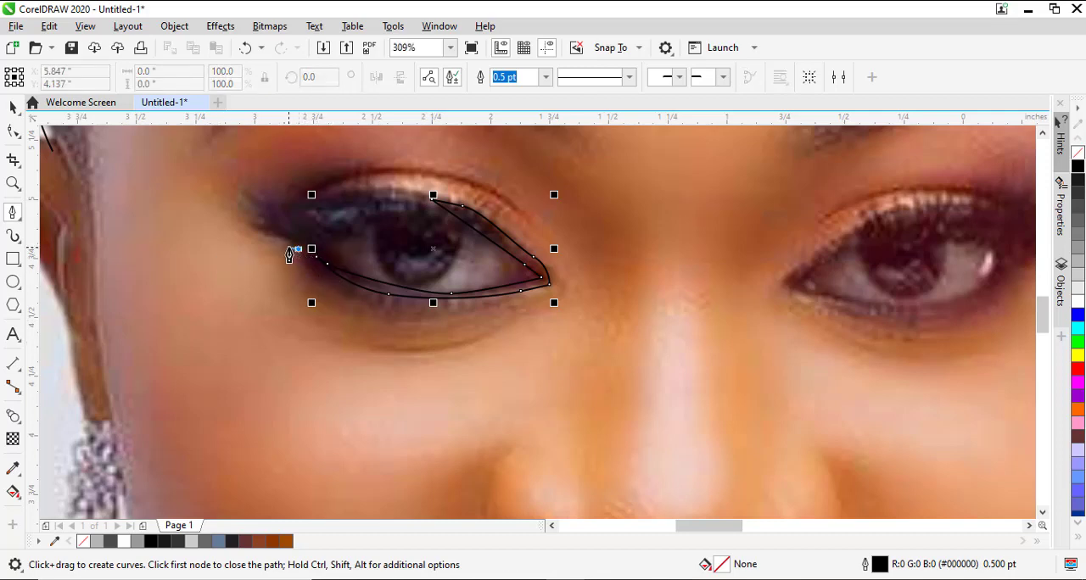
# Draw the lowest eyelash as a Pen path about 0.38 inches wide from the eye's outer corner to a pointed tip and partway back.
pyautogui.moveTo(279, 243); pyautogui.dragTo(209, 227)
pyautogui.click(209, 221)
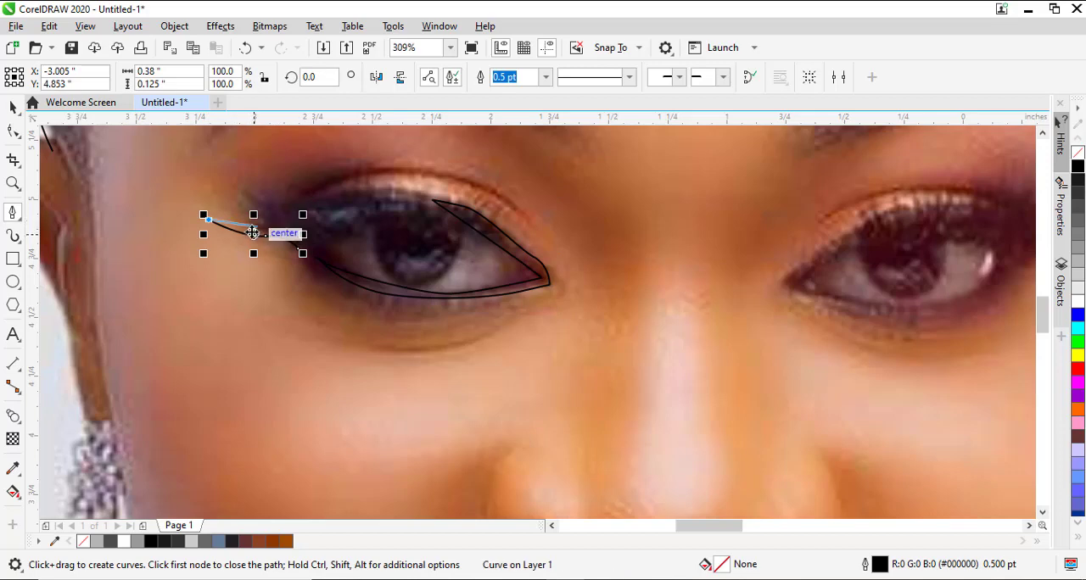
pyautogui.scroll(5, 253, 233)
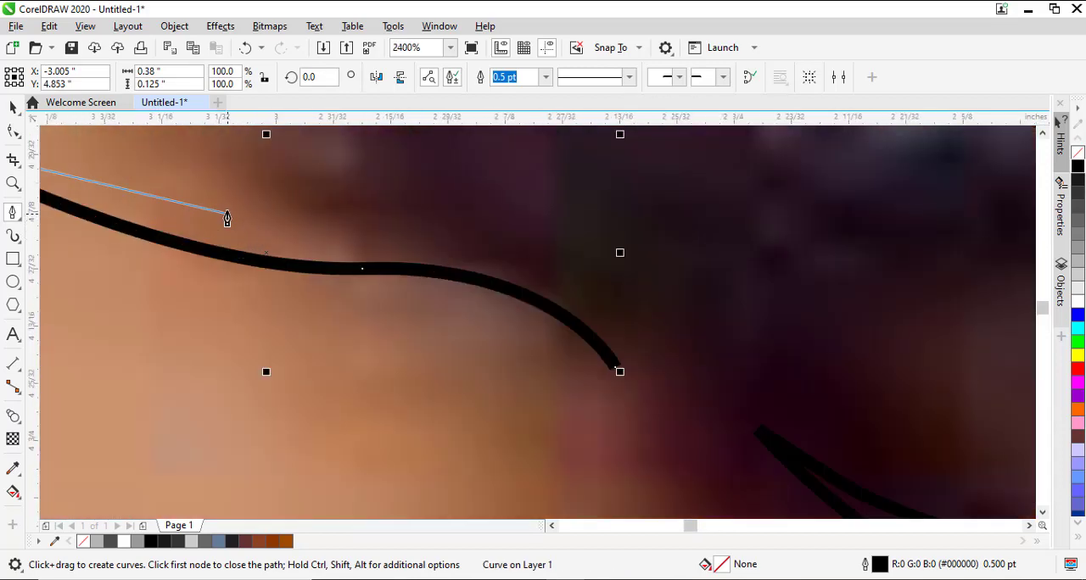
pyautogui.moveTo(292, 240); pyautogui.dragTo(427, 241)
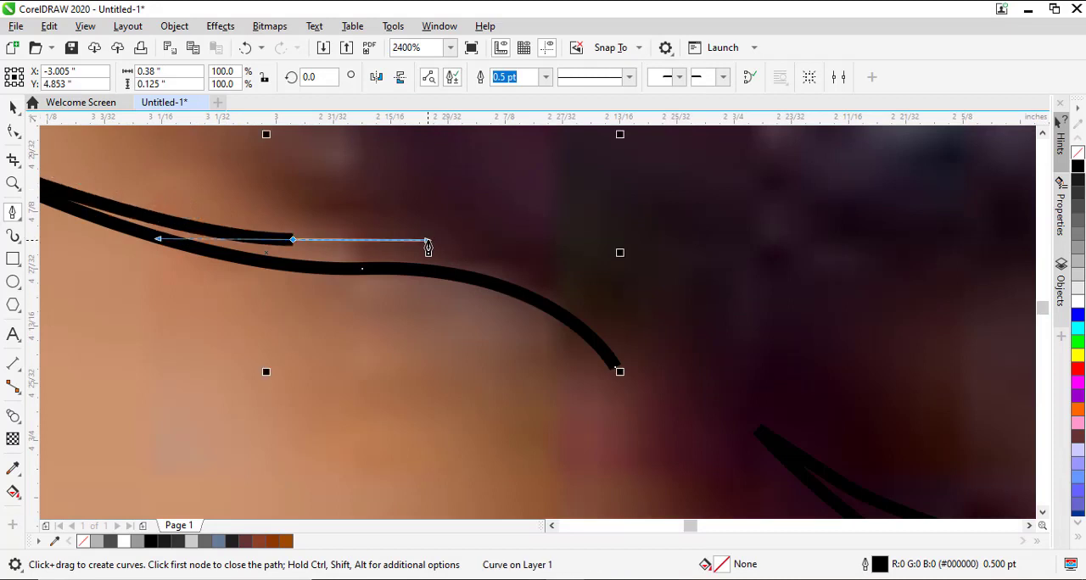
pyautogui.scroll(-2, 491, 261)
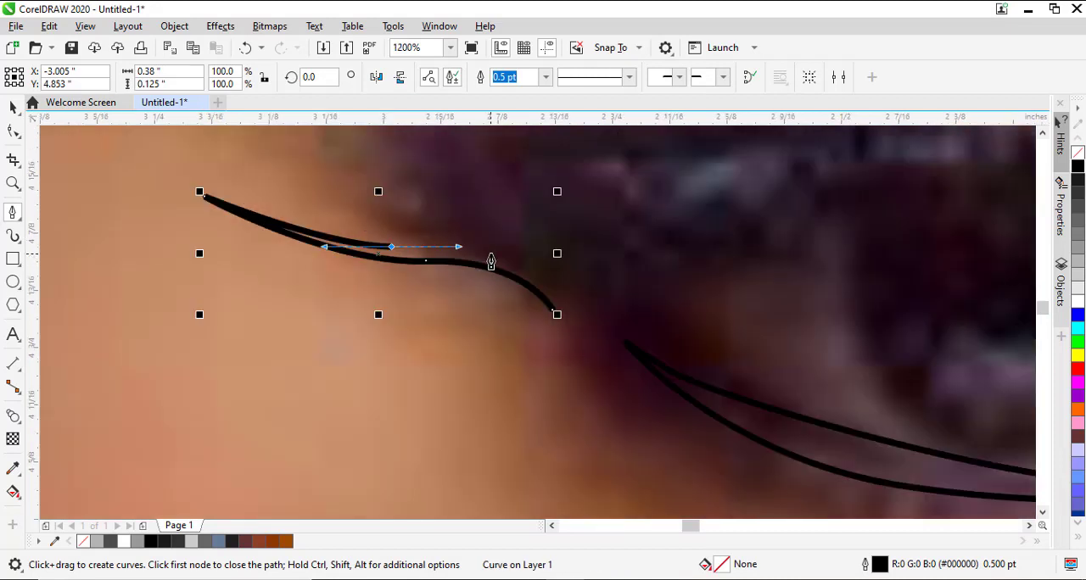
# Add two more curved, pointed eyelashes above the first and close the lash path at its starting node.
pyautogui.moveTo(520, 261); pyautogui.dragTo(334, 217)
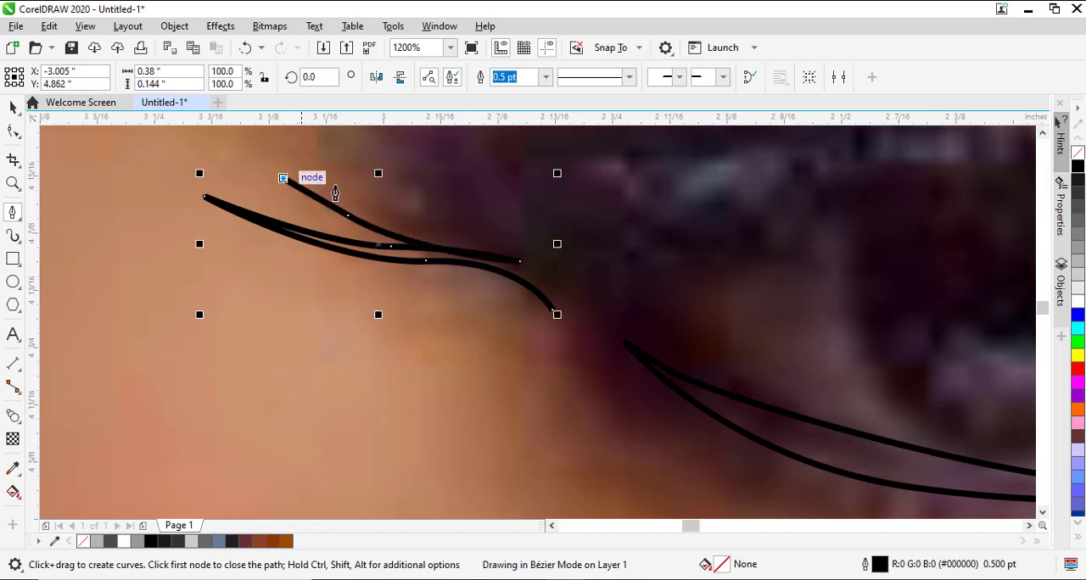
pyautogui.moveTo(283, 179); pyautogui.dragTo(510, 243)
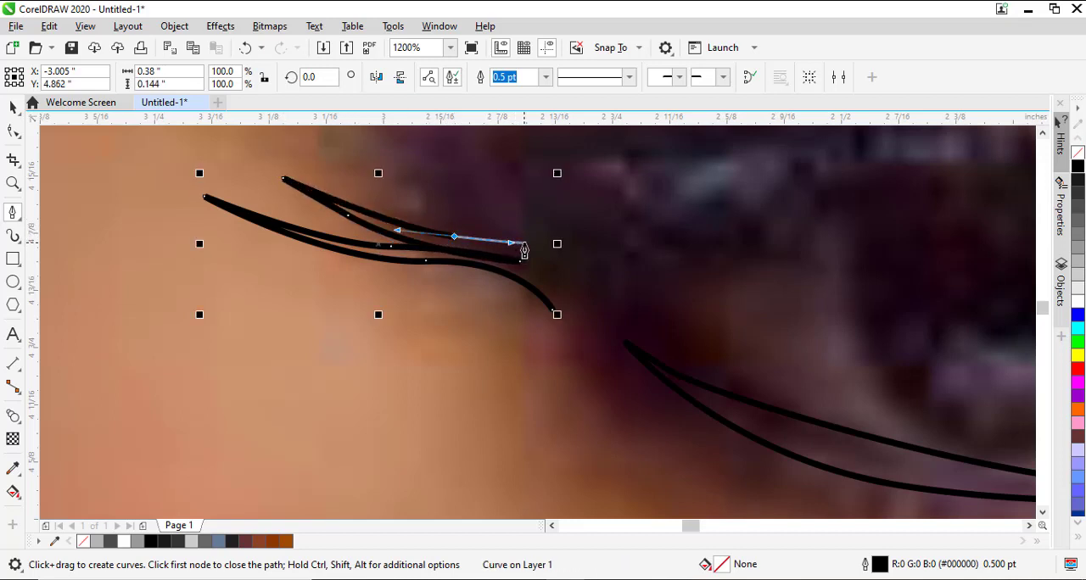
pyautogui.click(524, 243)
pyautogui.moveTo(319, 163); pyautogui.dragTo(283, 148)
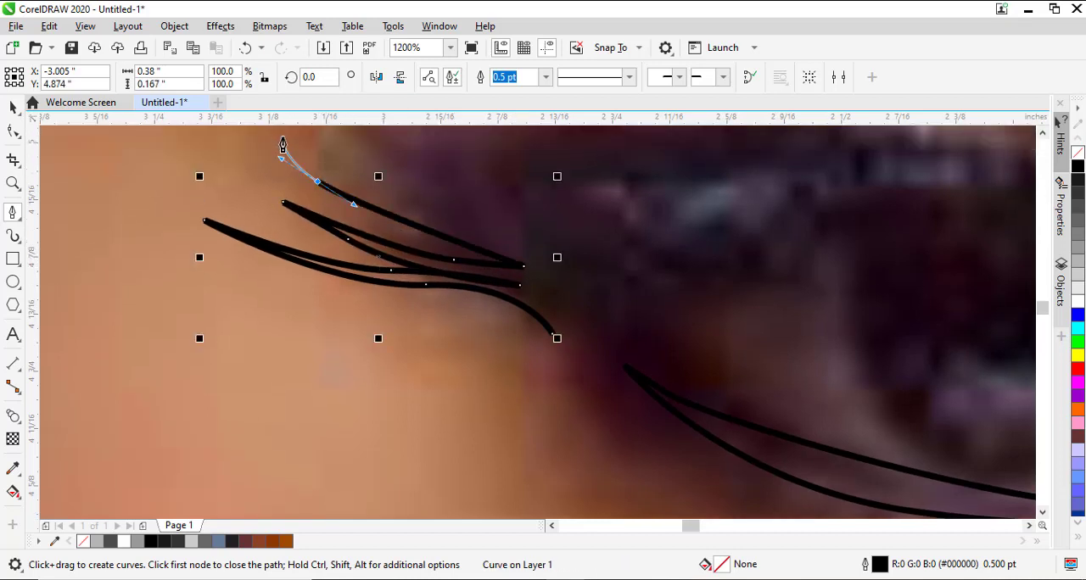
pyautogui.click(283, 142)
pyautogui.moveTo(398, 201); pyautogui.dragTo(535, 250)
pyautogui.click(541, 250)
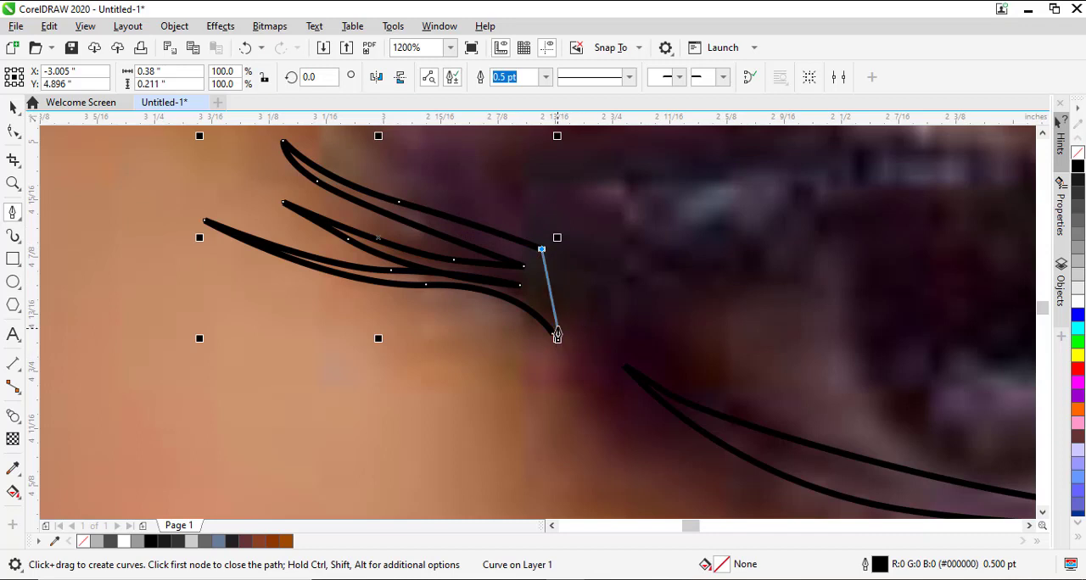
pyautogui.click(556, 337)
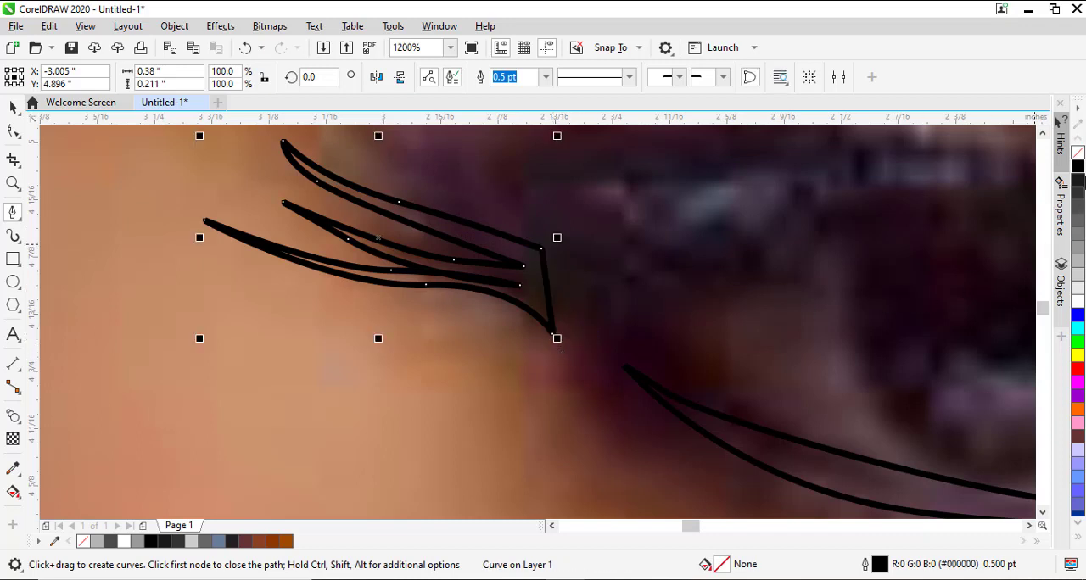
# Fill the closed eyelash shape with black and remove its outline.
pyautogui.click(1077, 171)
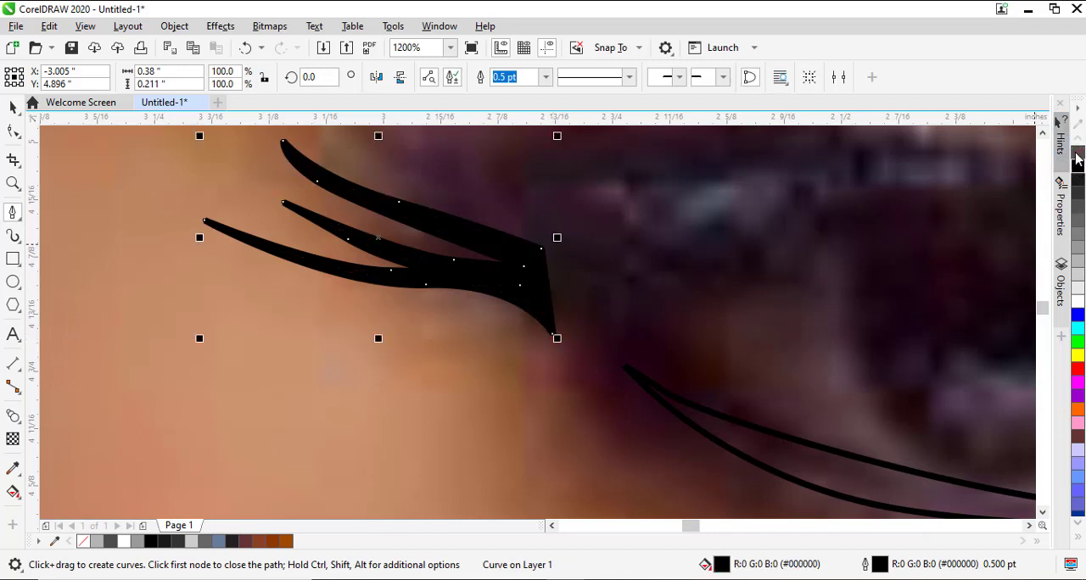
pyautogui.rightClick(1076, 156)
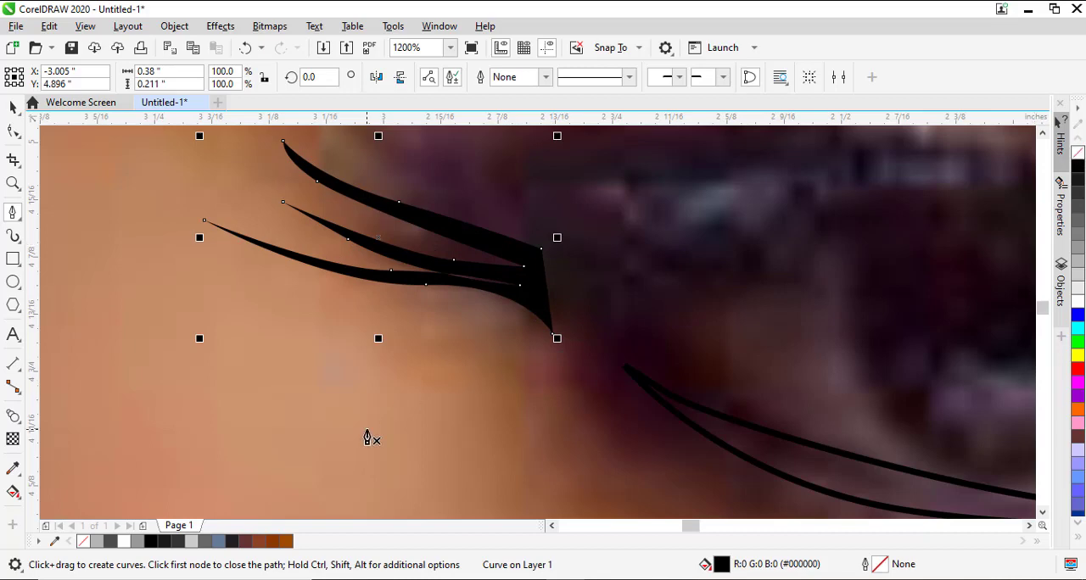
pyautogui.scroll(-4, 367, 437)
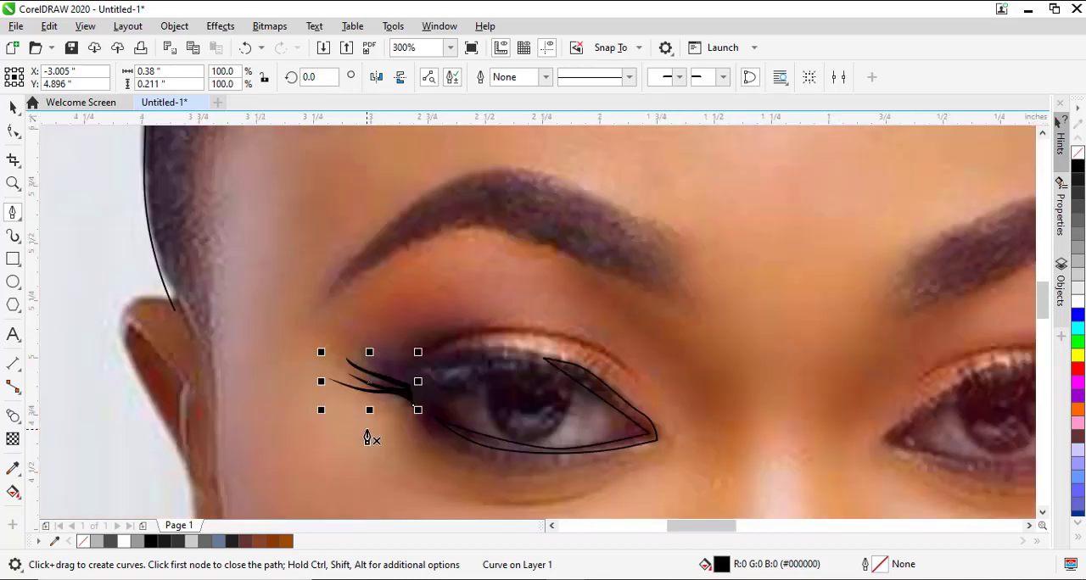
pyautogui.scroll(-1, 367, 438)
pyautogui.press('space')
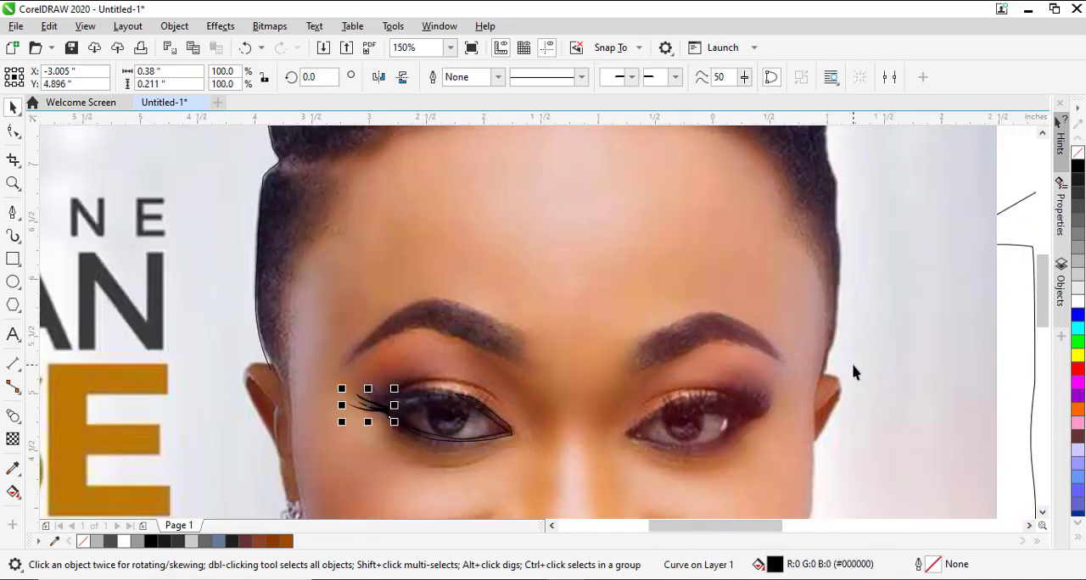
pyautogui.click(853, 379)
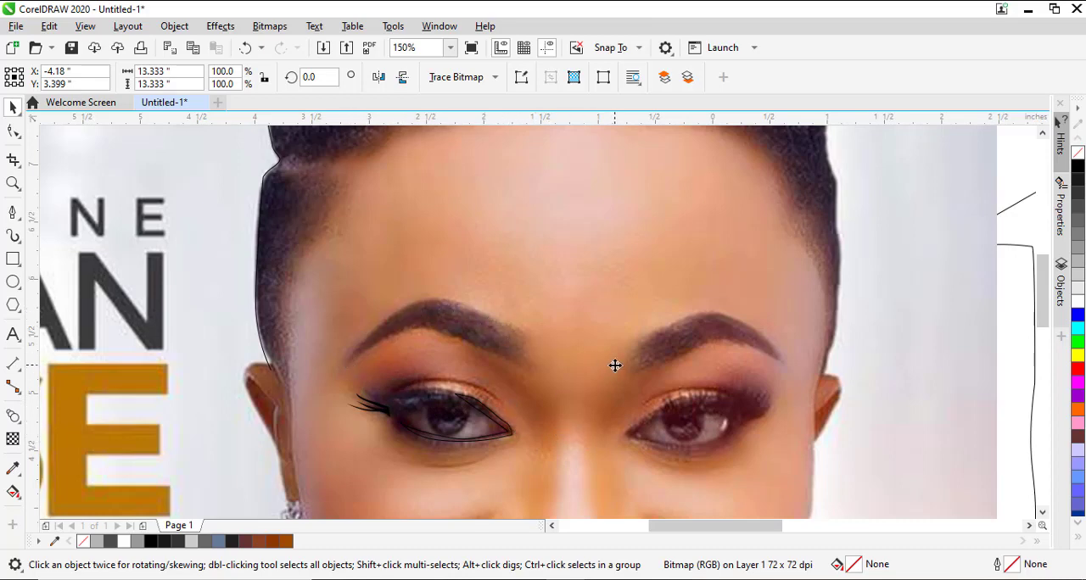
pyautogui.scroll(-5, 495, 402)
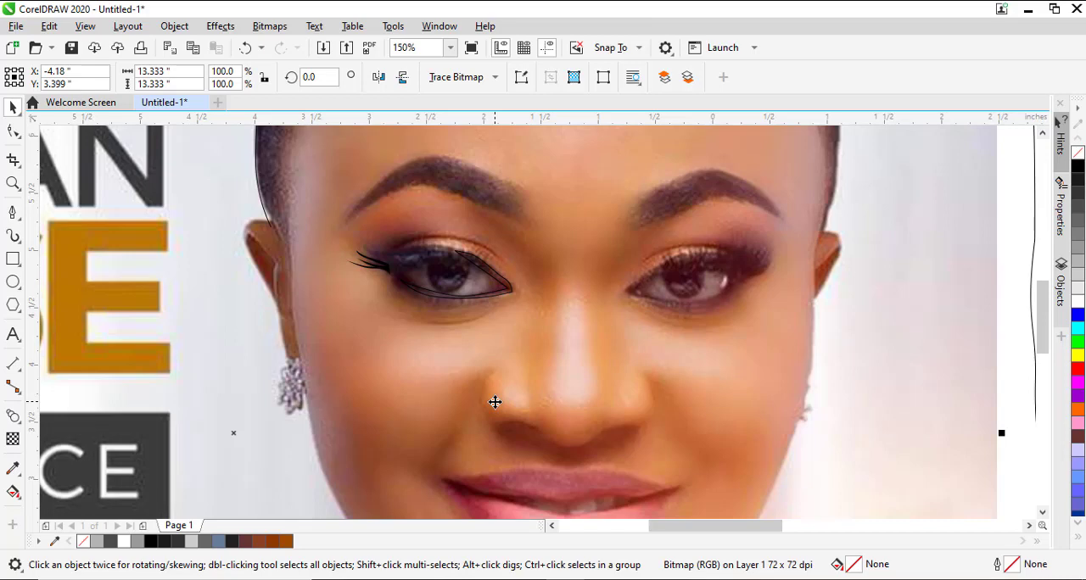
pyautogui.scroll(-3, 494, 402)
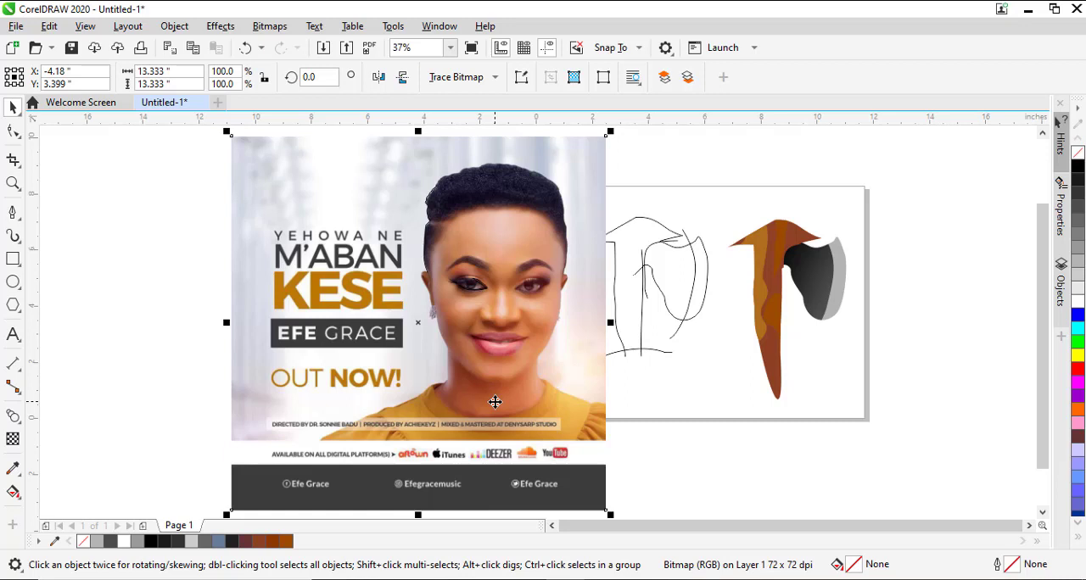
# Draw a rectangle about 4.8 by 6.09 inches over the woman's face and convert it to curves.
pyautogui.click(17, 260)
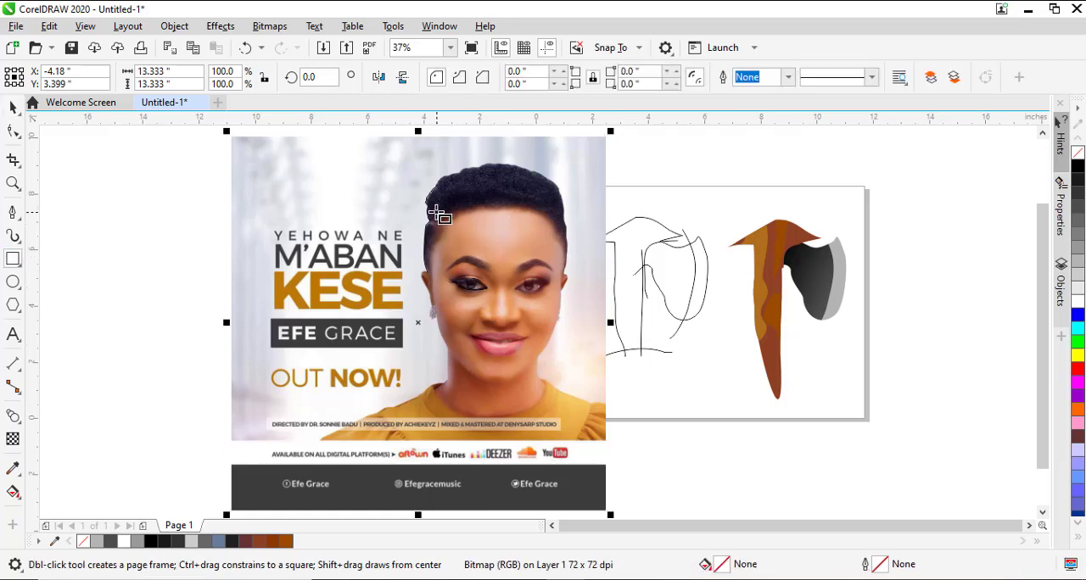
pyautogui.moveTo(427, 206); pyautogui.dragTo(561, 378)
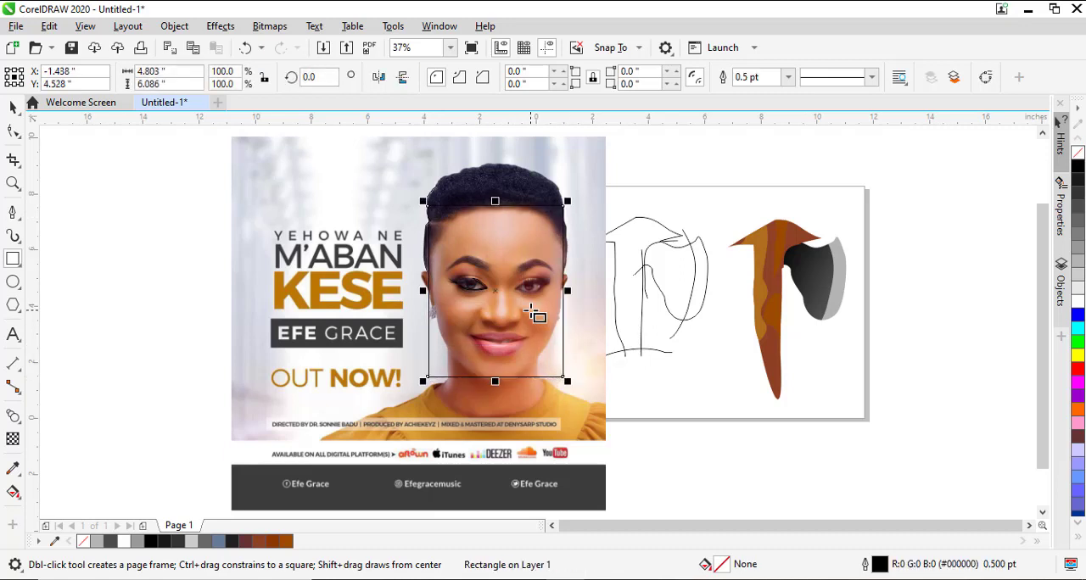
pyautogui.rightClick(535, 310)
pyautogui.click(561, 141)
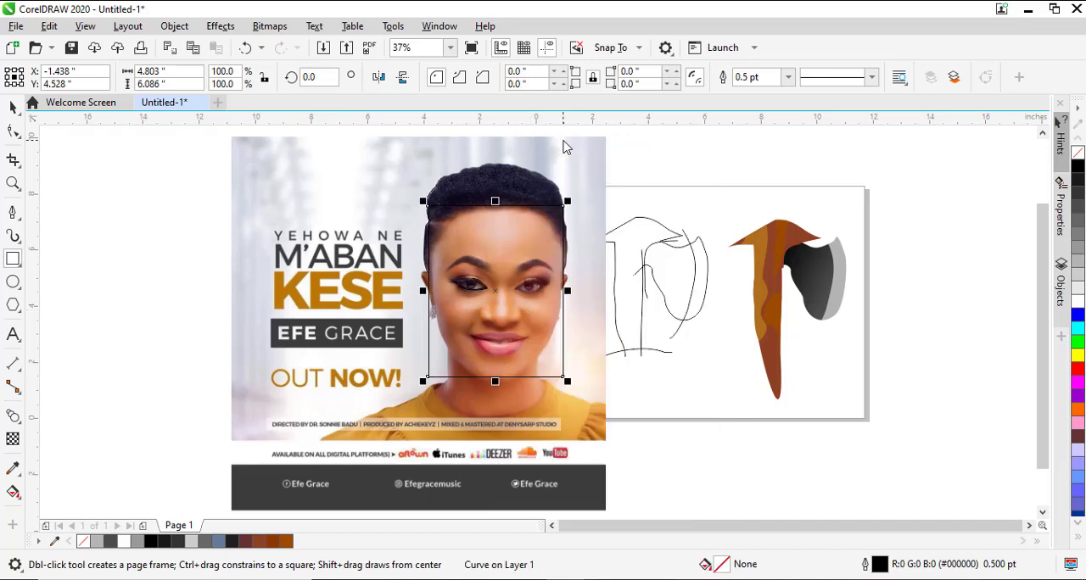
# Add nodes on the rectangle's left and bottom edges, fit them to the cheek and neck, and delete the lower-left corner node.
pyautogui.click(12, 132)
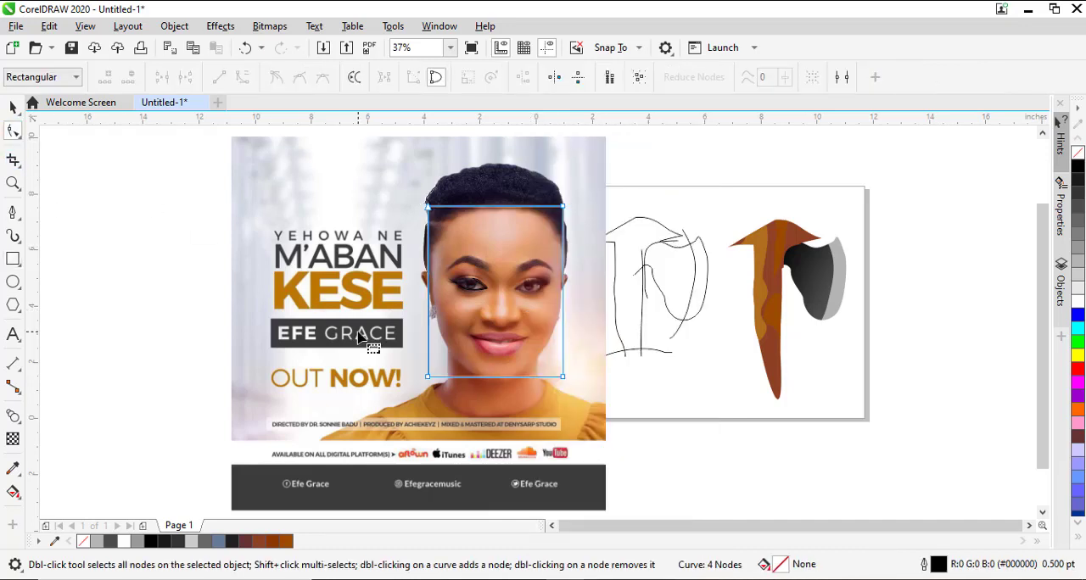
pyautogui.doubleClick(429, 307)
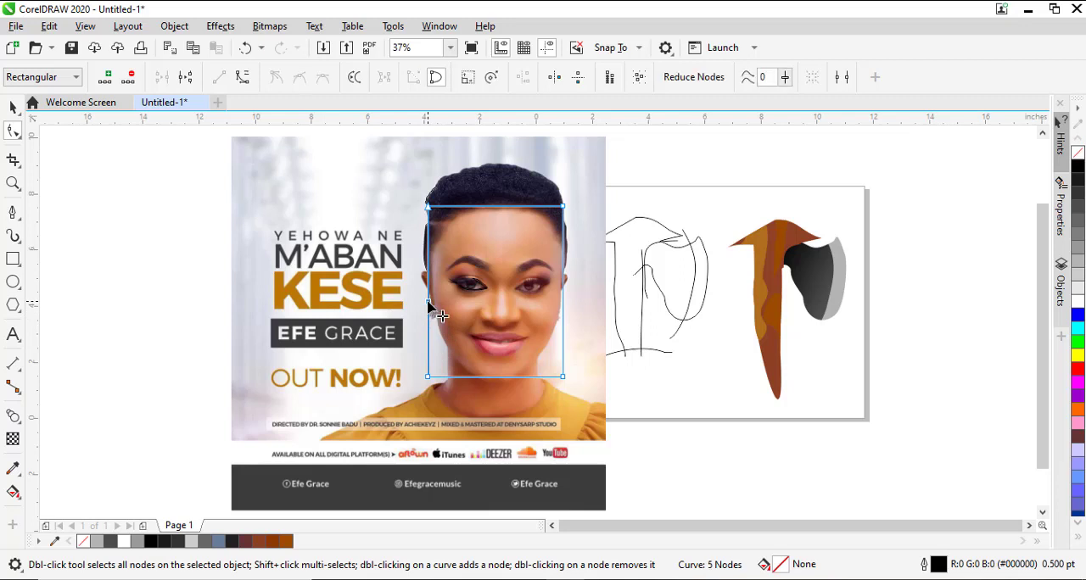
pyautogui.moveTo(428, 308); pyautogui.dragTo(433, 309)
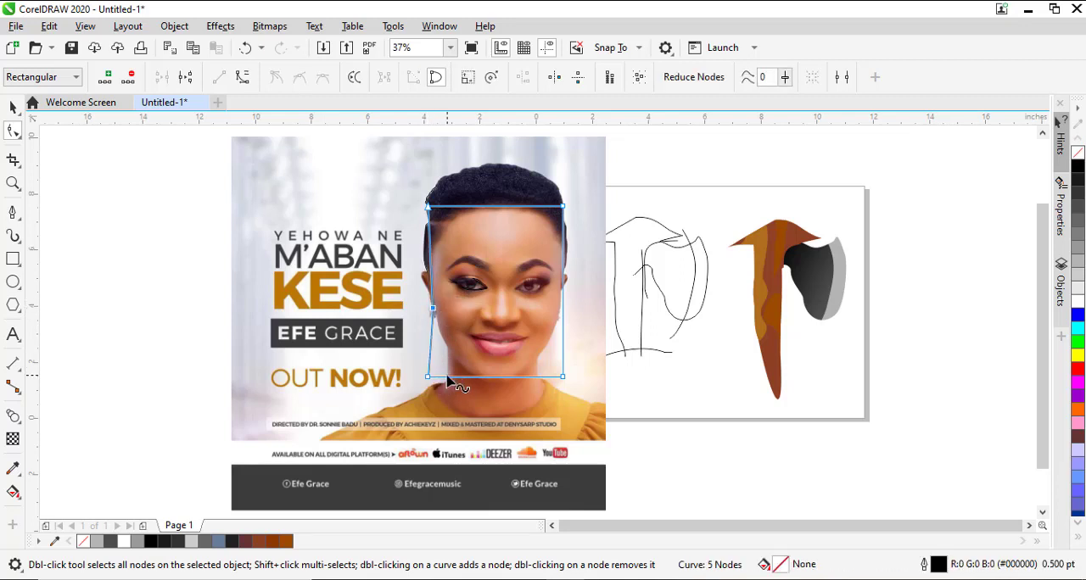
pyautogui.doubleClick(446, 376)
pyautogui.doubleClick(432, 367)
pyautogui.moveTo(435, 370); pyautogui.dragTo(455, 358)
pyautogui.press('Delete')
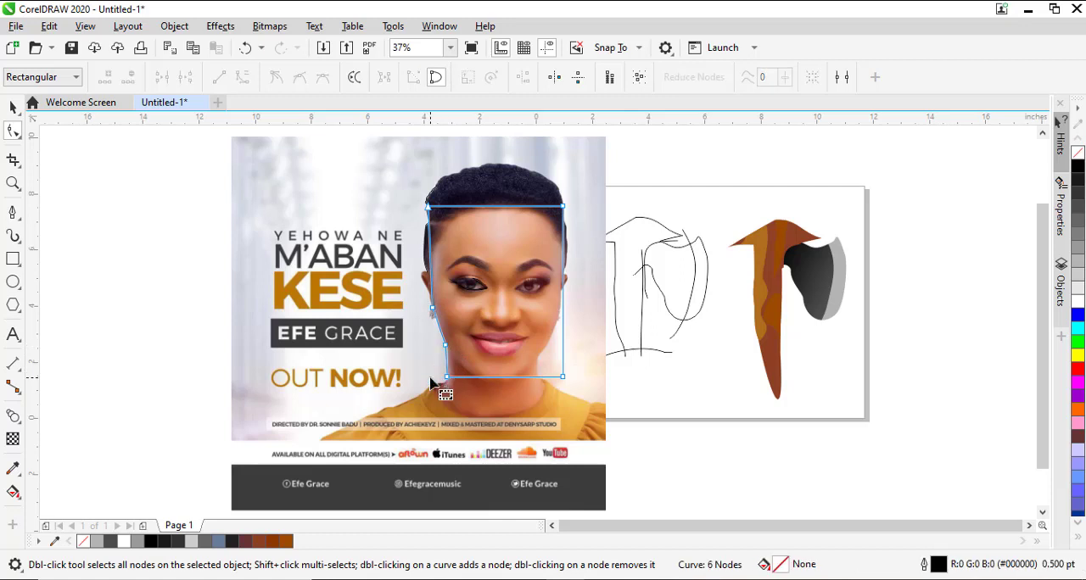
# Convert the segment beside the jaw to a curve and replace its upper node with one placed on the edge of the jaw.
pyautogui.press('z')
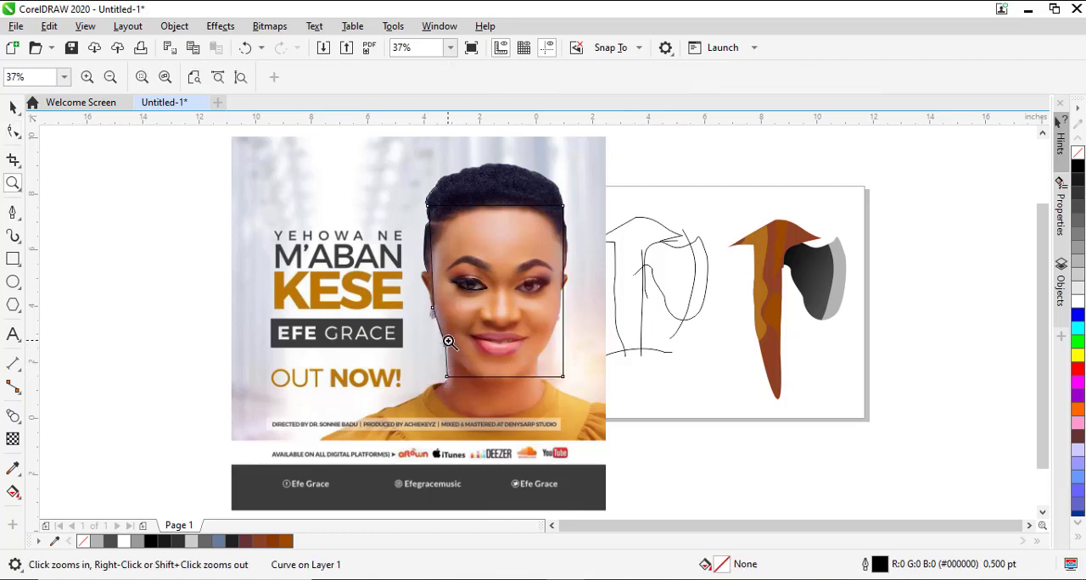
pyautogui.moveTo(427, 322); pyautogui.dragTo(501, 381)
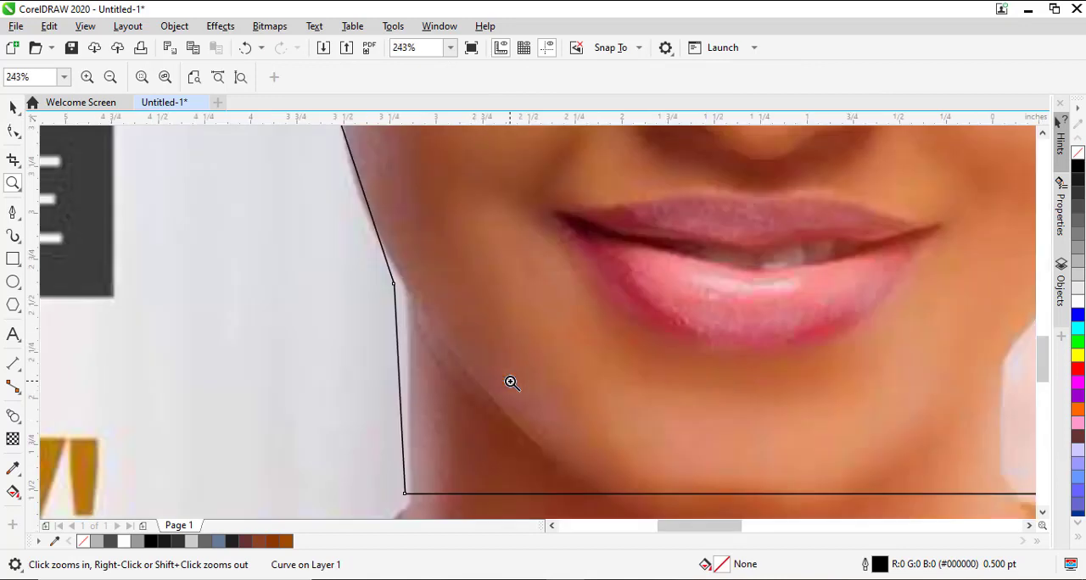
pyautogui.click(13, 130)
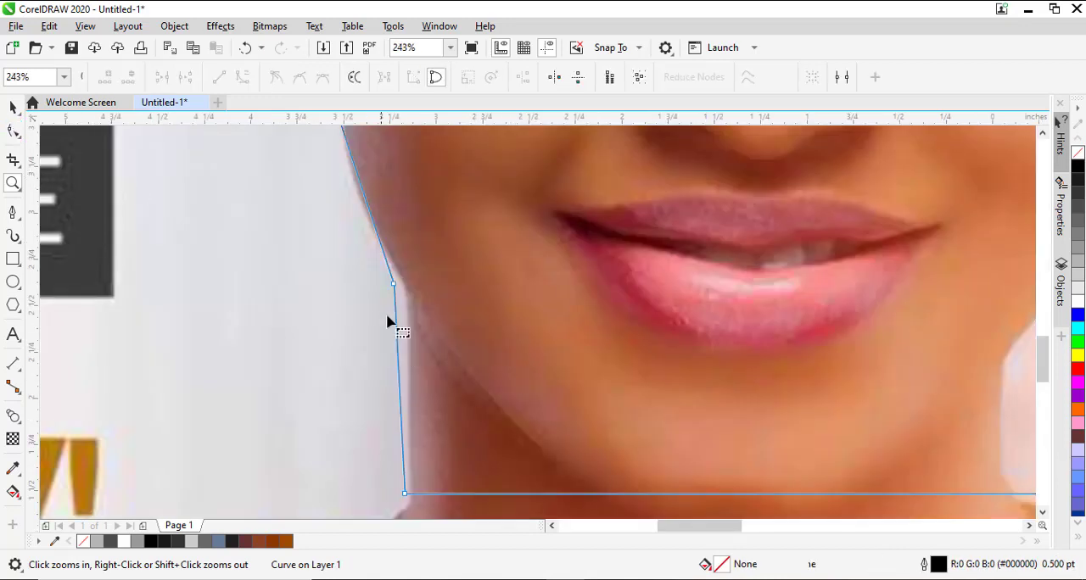
pyautogui.moveTo(395, 289); pyautogui.dragTo(406, 302)
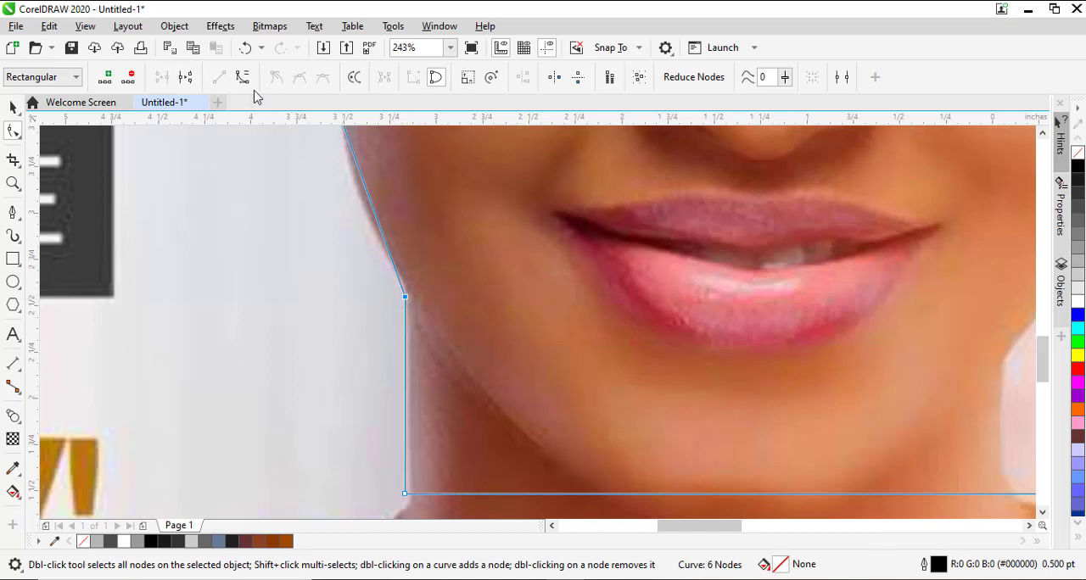
pyautogui.rightClick(404, 298)
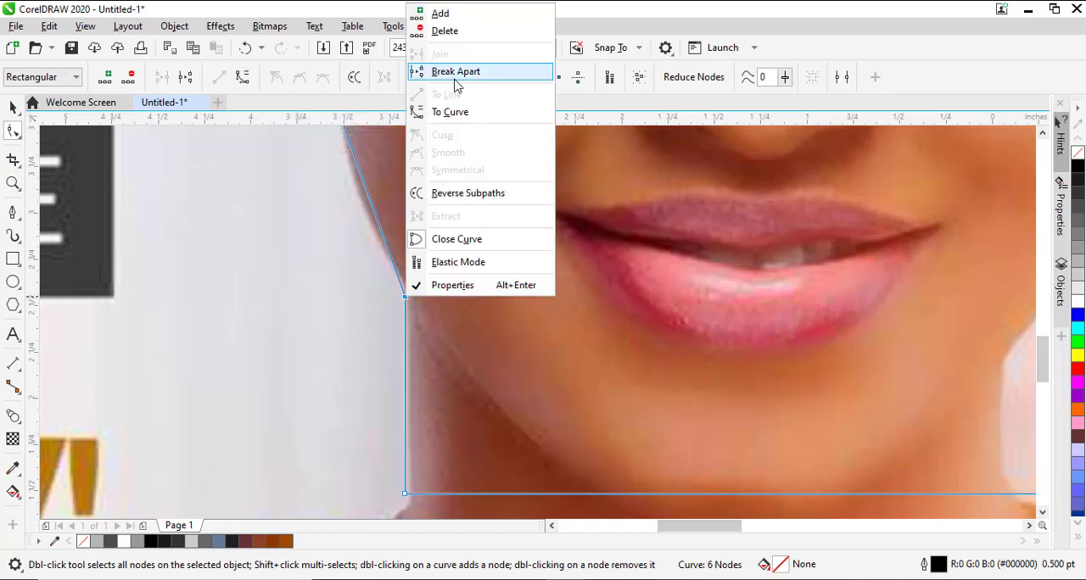
pyautogui.click(447, 114)
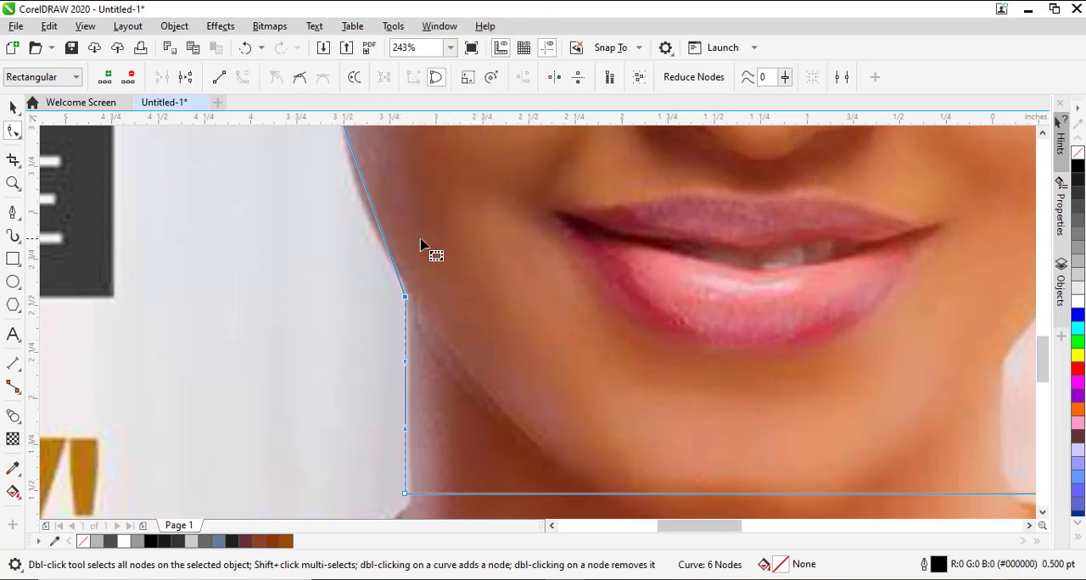
pyautogui.doubleClick(405, 298)
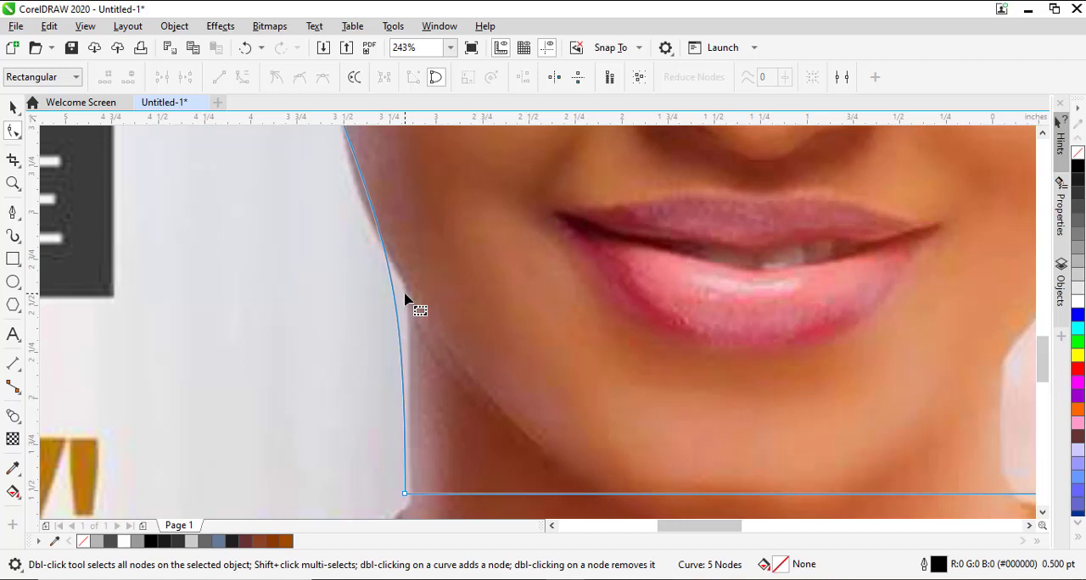
pyautogui.moveTo(393, 284); pyautogui.dragTo(407, 294)
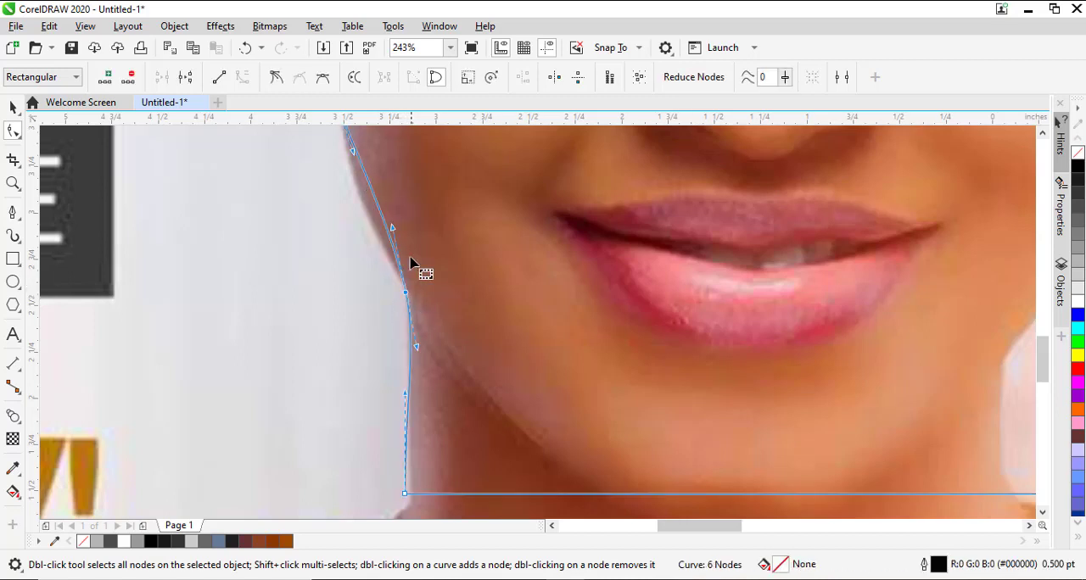
# Add a node on the curve above the jaw and move it outward onto the cheek's edge.
pyautogui.doubleClick(383, 218)
pyautogui.moveTo(382, 218); pyautogui.dragTo(375, 244)
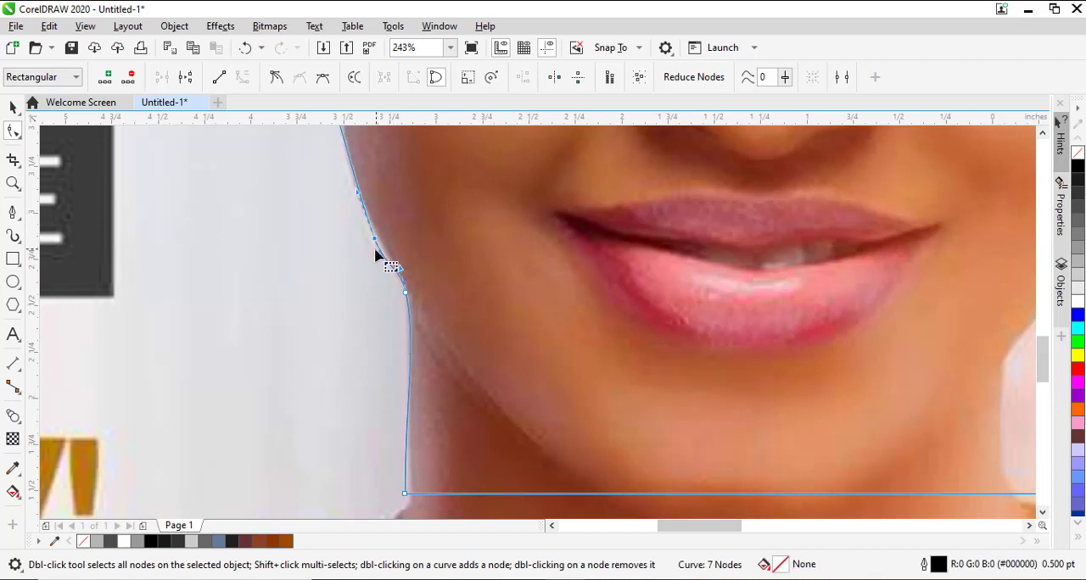
pyautogui.moveTo(375, 239); pyautogui.dragTo(372, 230)
# Move the node beside the earring onto the cheek's edge and adjust its handle to follow the face contour.
pyautogui.scroll(5, 442, 463)
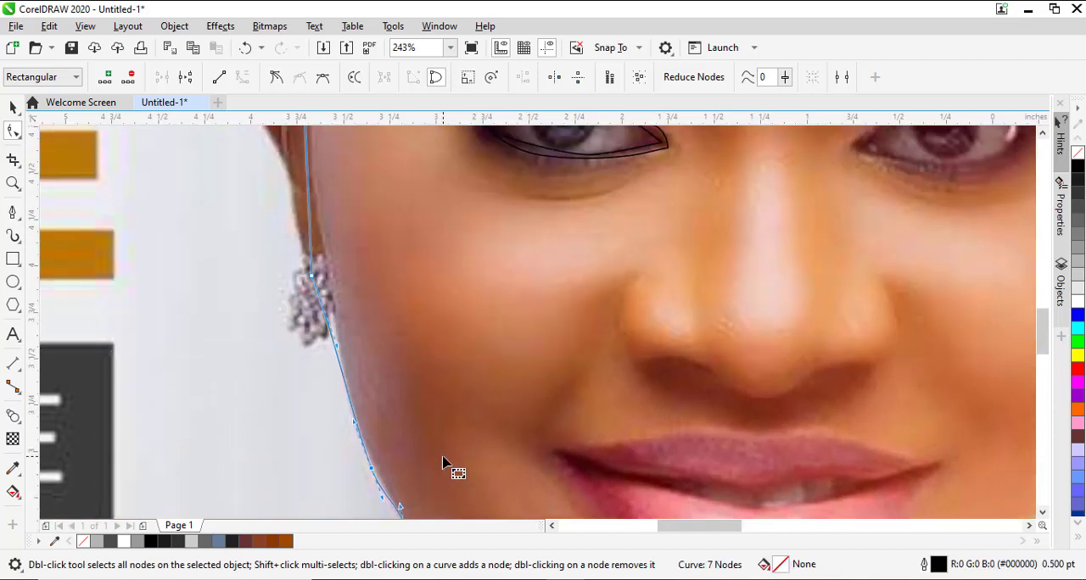
pyautogui.click(313, 309)
pyautogui.moveTo(319, 318); pyautogui.dragTo(330, 360)
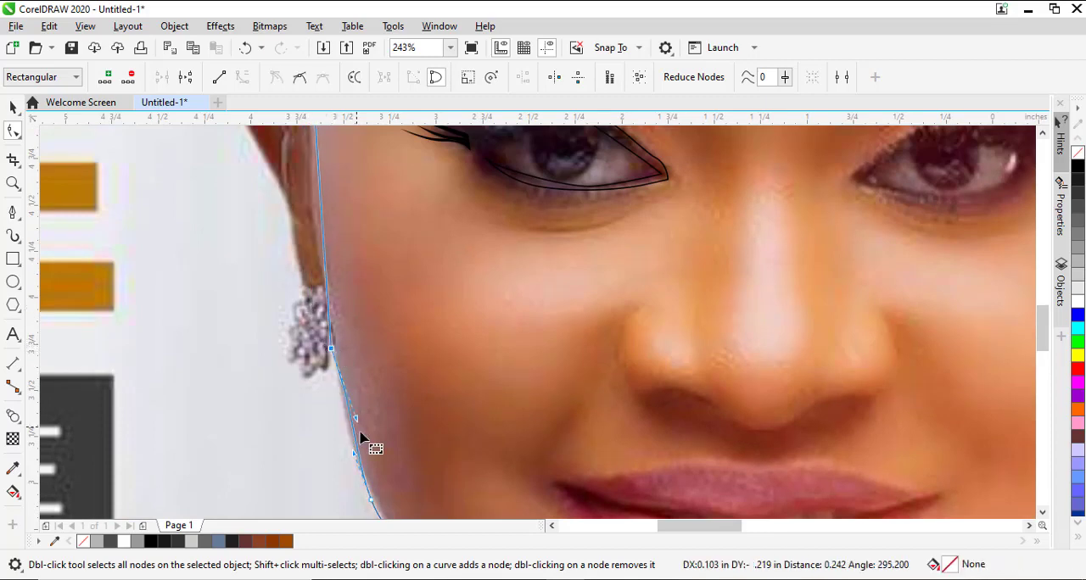
pyautogui.moveTo(356, 419); pyautogui.dragTo(353, 434)
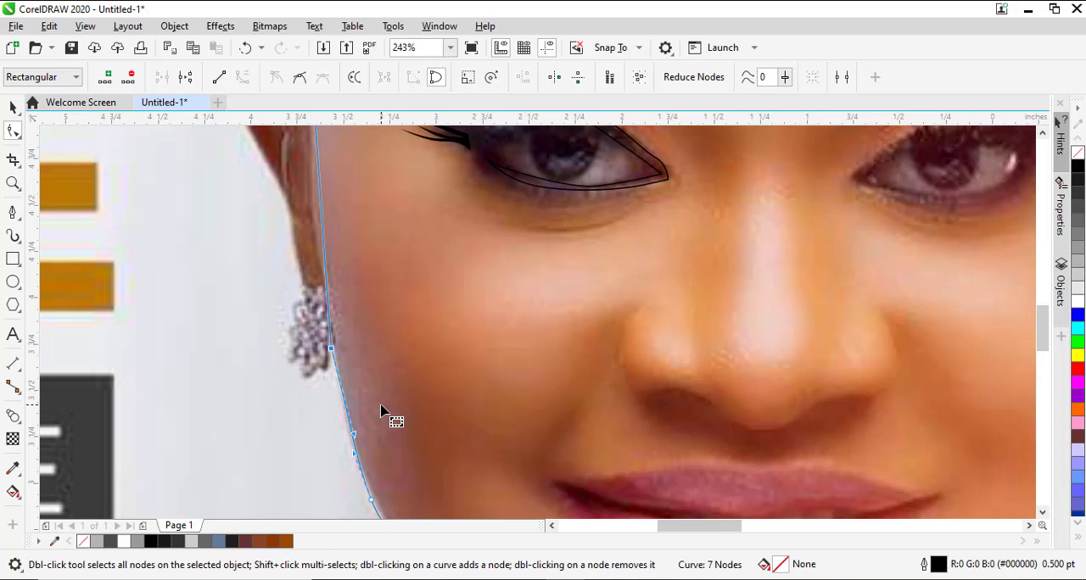
# Add a node on the straight face edge level with the upper ear and shift it outward toward the ear.
pyautogui.scroll(3, 382, 412)
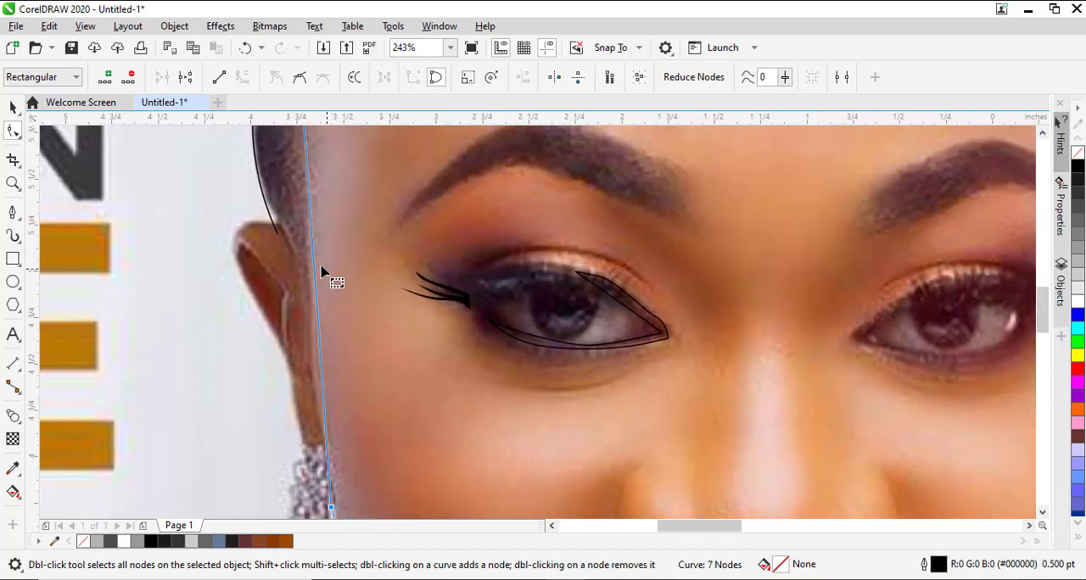
pyautogui.click(315, 261)
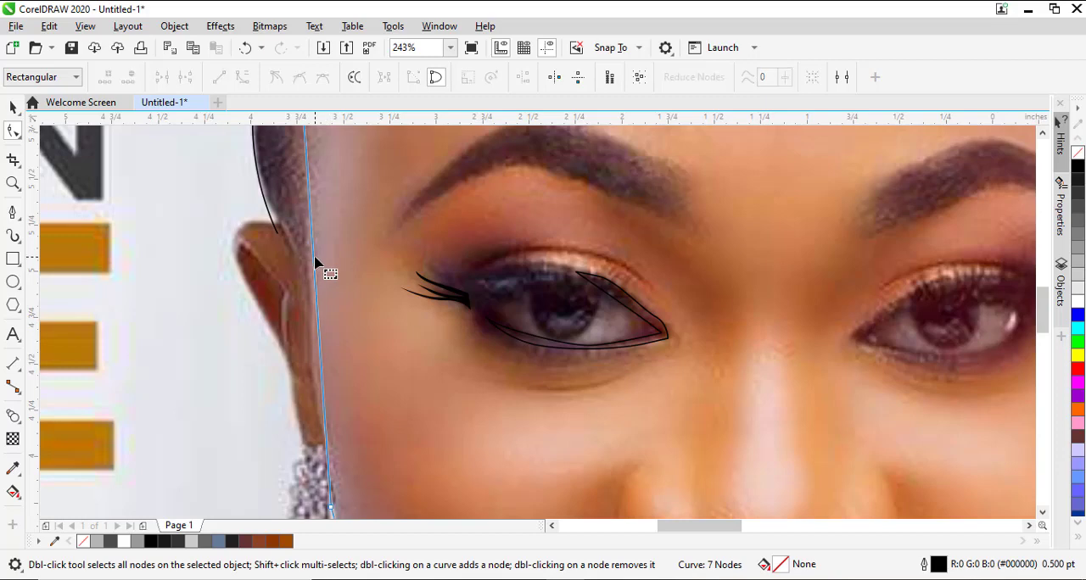
pyautogui.doubleClick(315, 262)
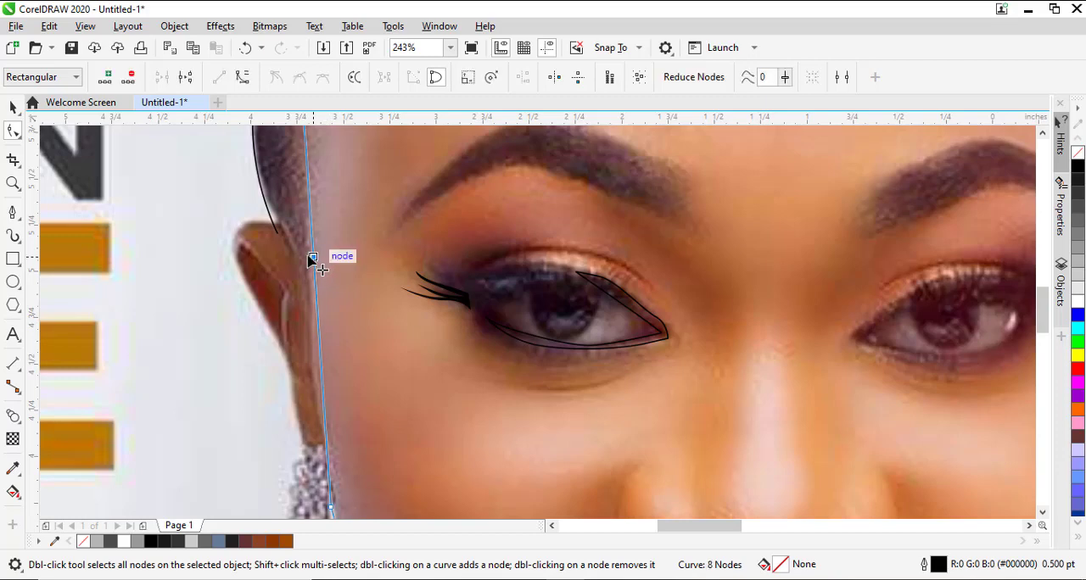
pyautogui.moveTo(311, 257); pyautogui.dragTo(303, 254)
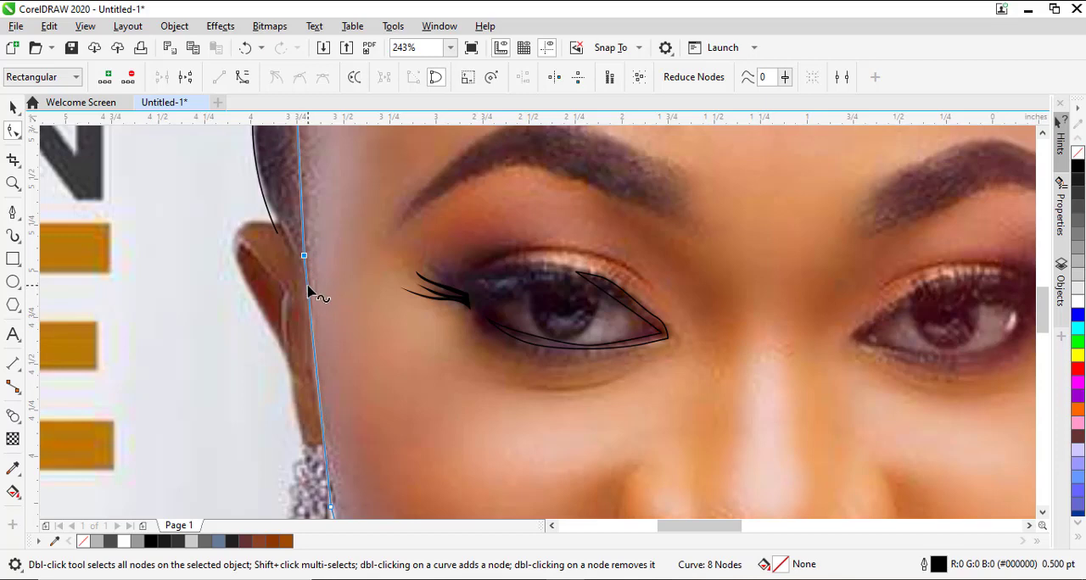
# Add nodes along the left ear and pull the outline out to the earlobe, the ear's top and its outer edge.
pyautogui.click(323, 452)
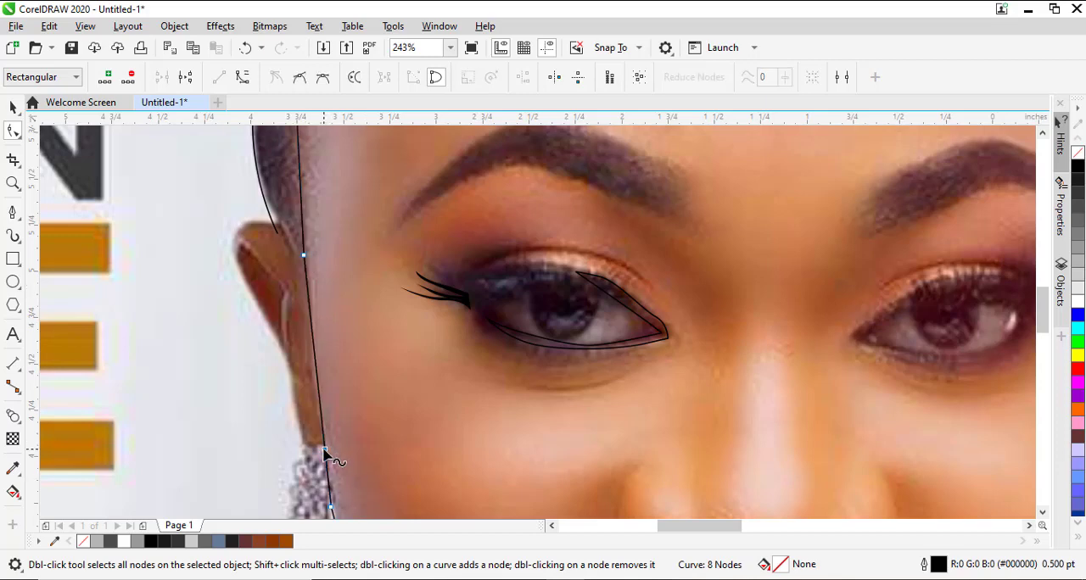
pyautogui.click(324, 451)
pyautogui.moveTo(323, 450); pyautogui.dragTo(301, 444)
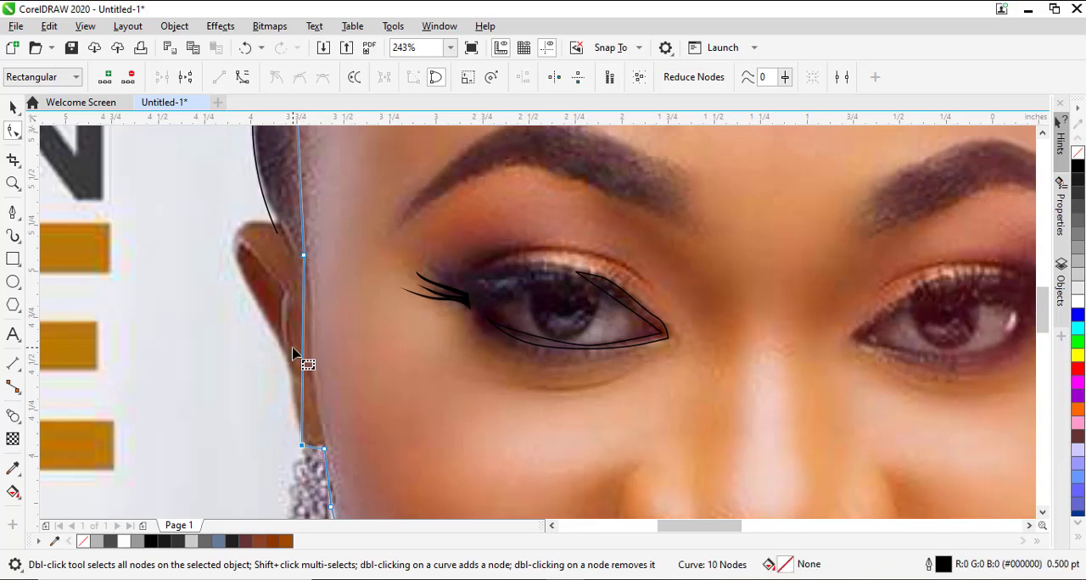
pyautogui.click(302, 282)
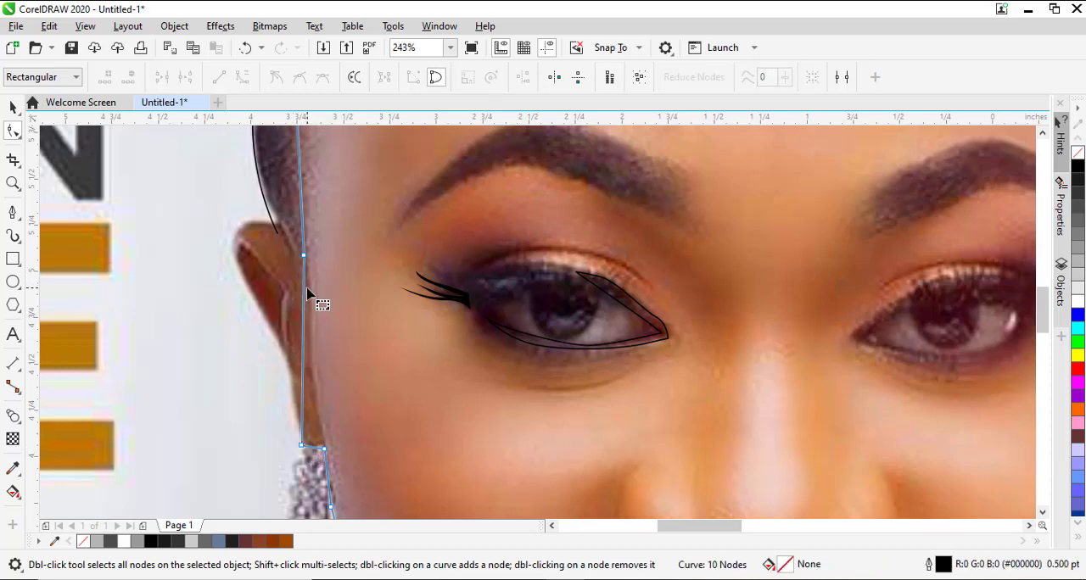
pyautogui.doubleClick(303, 291)
pyautogui.moveTo(303, 291); pyautogui.dragTo(271, 219)
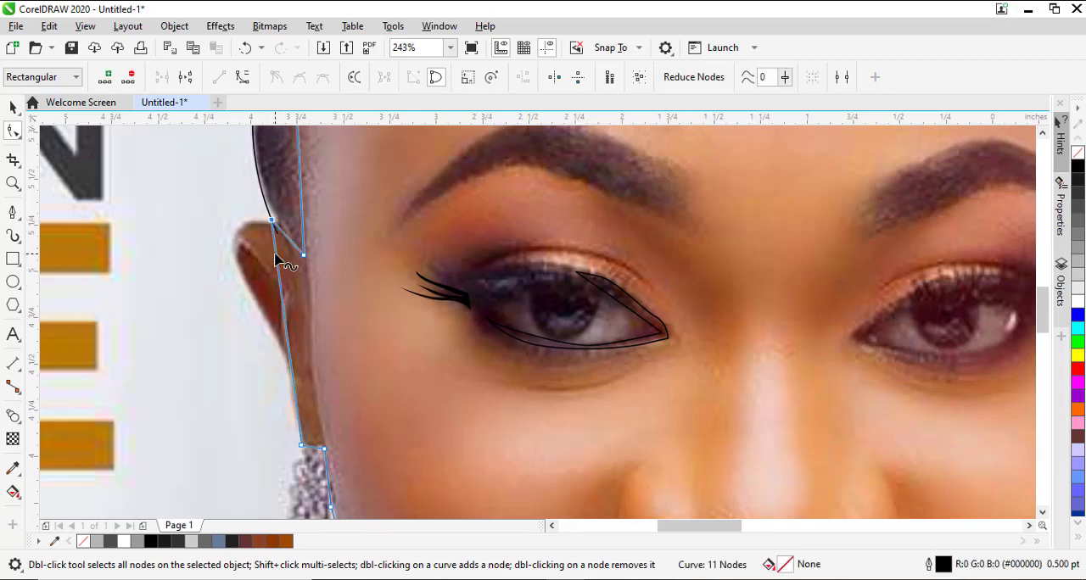
pyautogui.moveTo(283, 262); pyautogui.dragTo(231, 255)
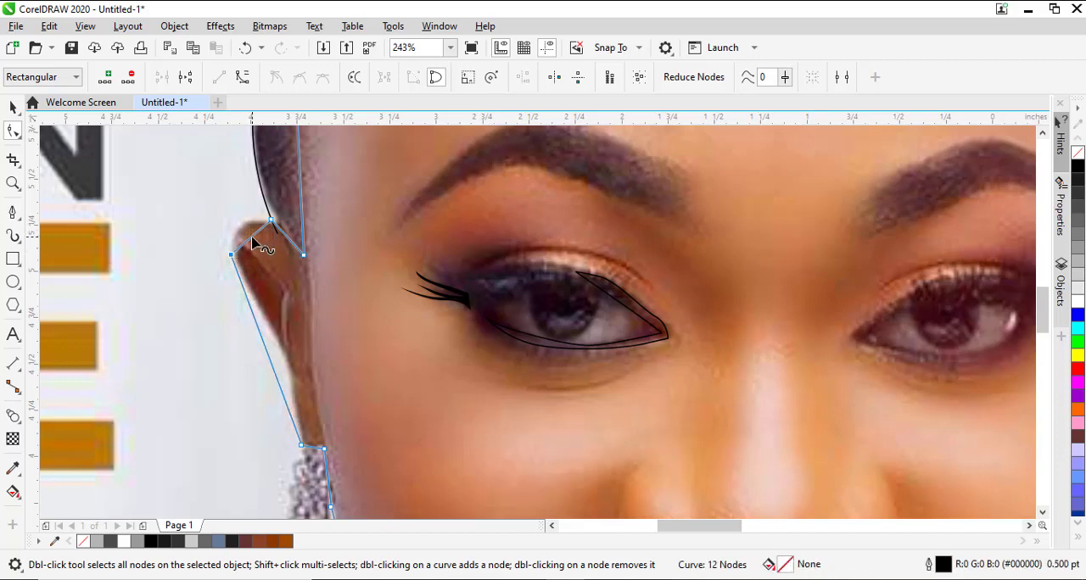
pyautogui.click(251, 237)
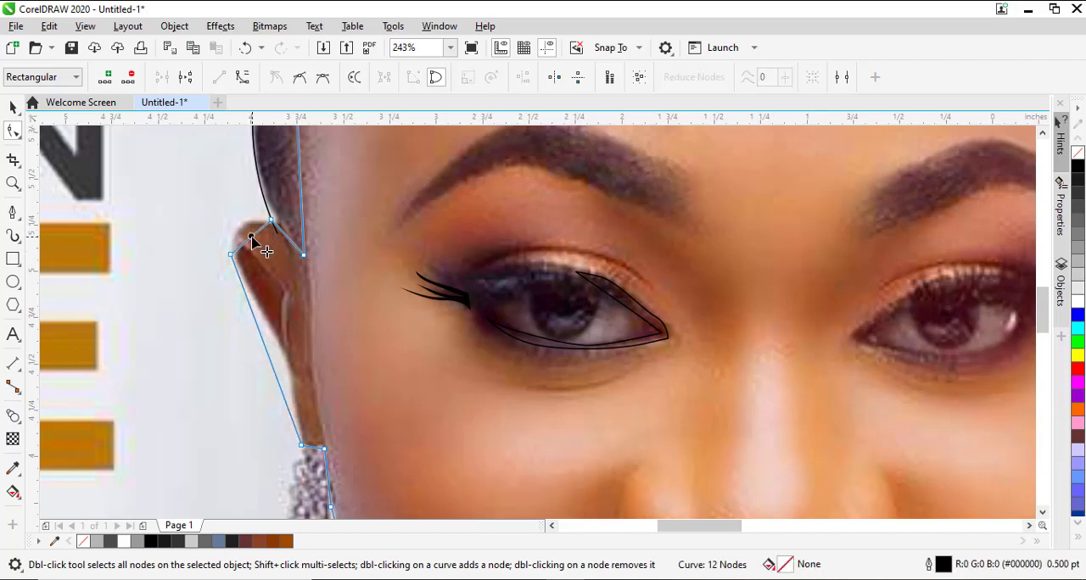
pyautogui.click(242, 77)
pyautogui.click(270, 219)
pyautogui.click(253, 232)
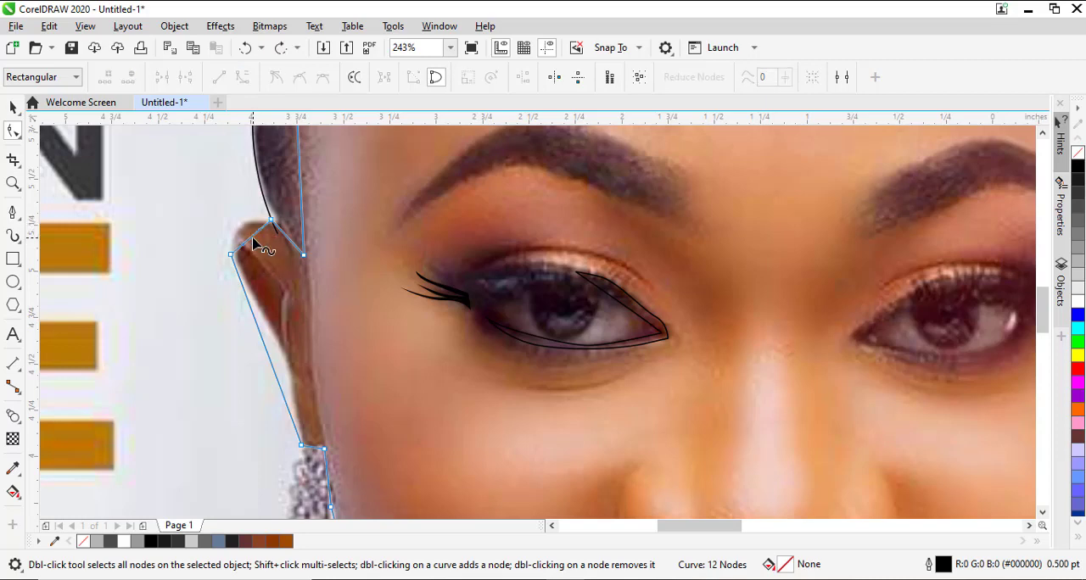
# Convert the segment across the ear's top to a curve and bend it around the ear's rounded upper edge.
pyautogui.click(252, 236)
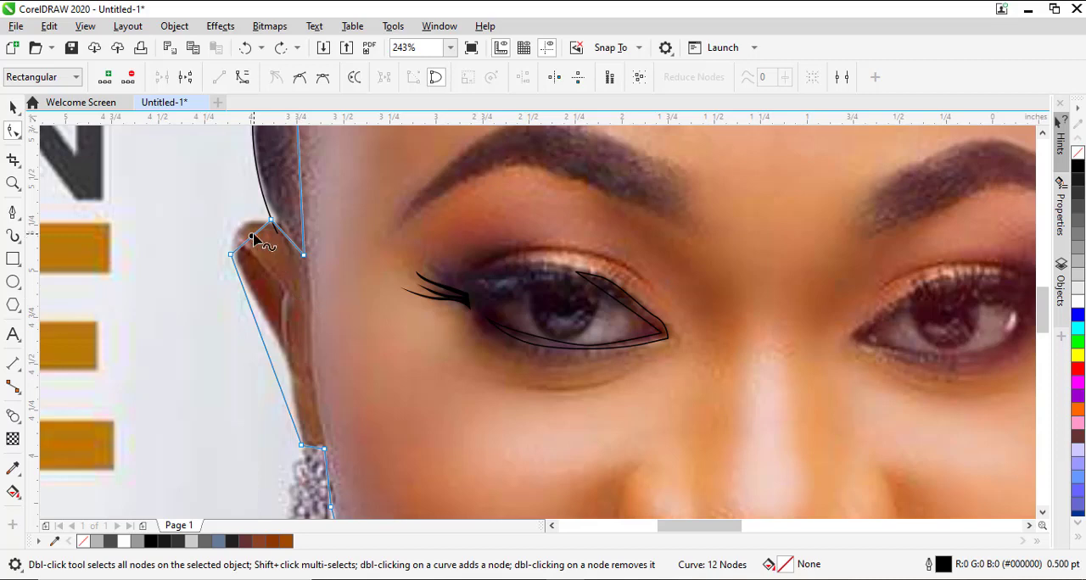
pyautogui.rightClick(253, 237)
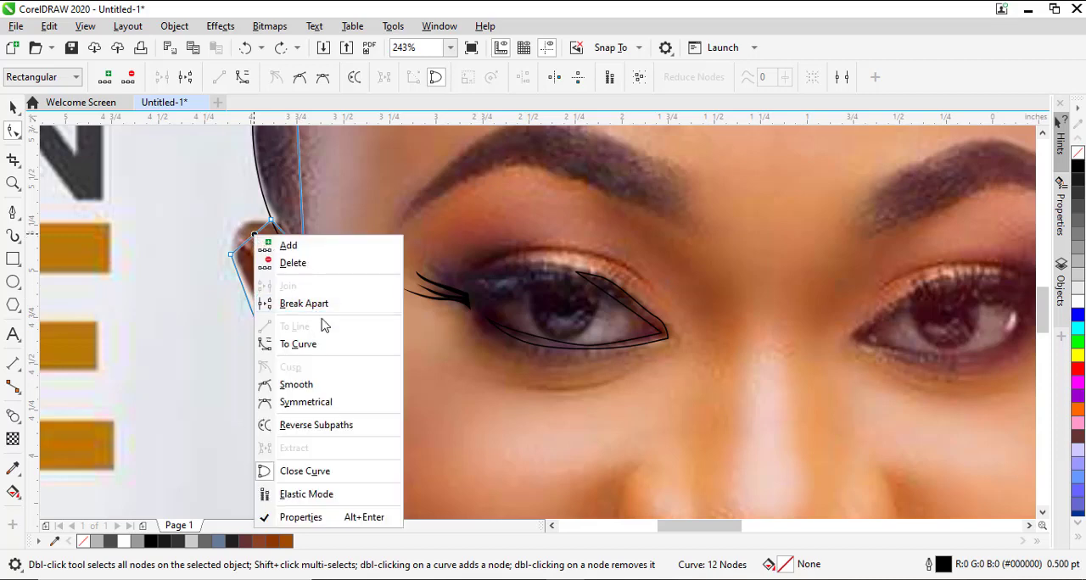
pyautogui.click(297, 346)
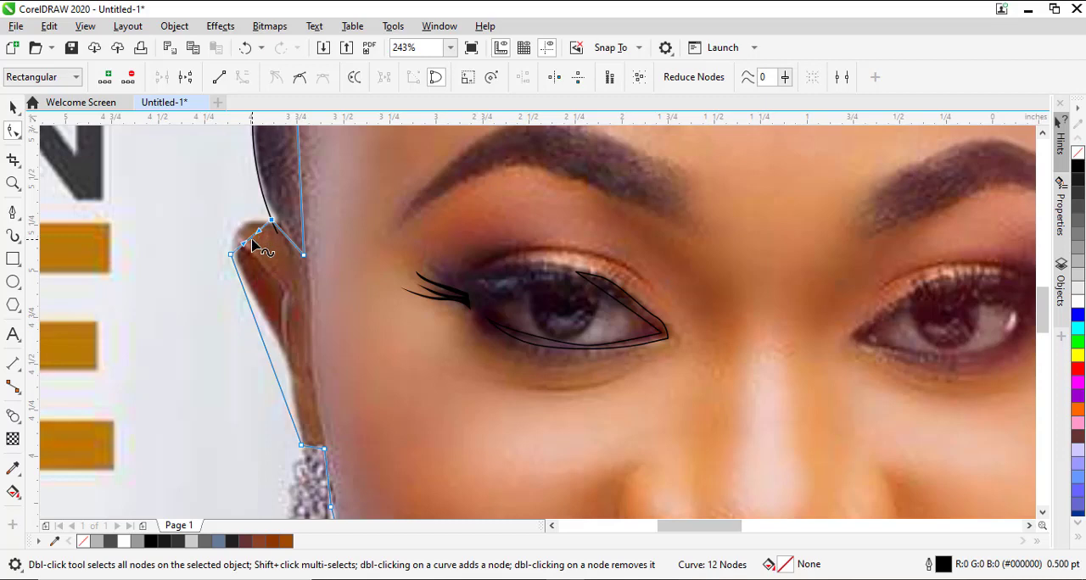
pyautogui.moveTo(250, 241); pyautogui.dragTo(238, 227)
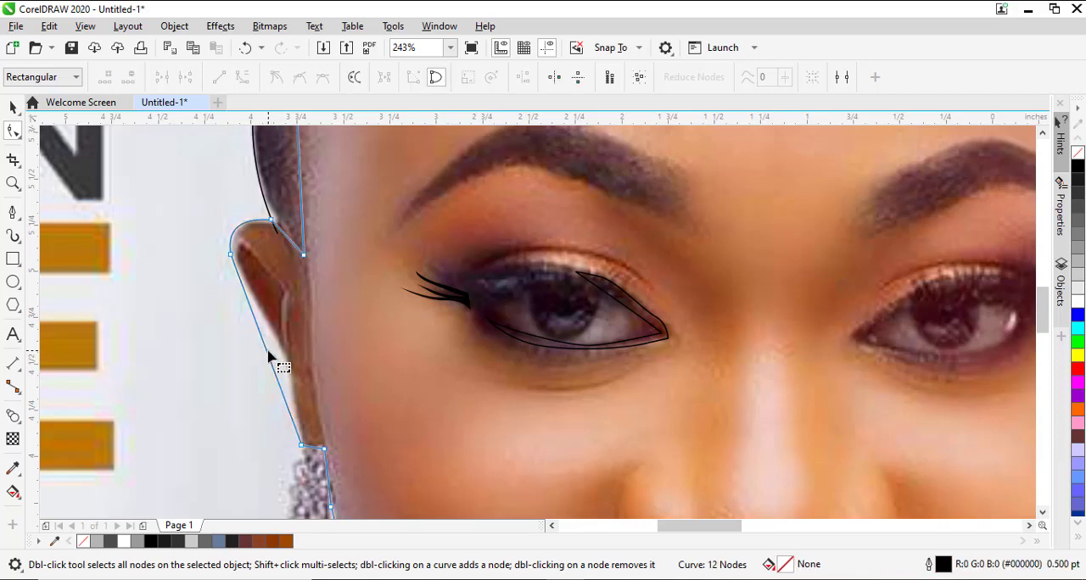
# Convert the segment along the ear's outer side to a curve and bend it inward along the ear edge toward the earlobe.
pyautogui.click(268, 355)
pyautogui.rightClick(270, 358)
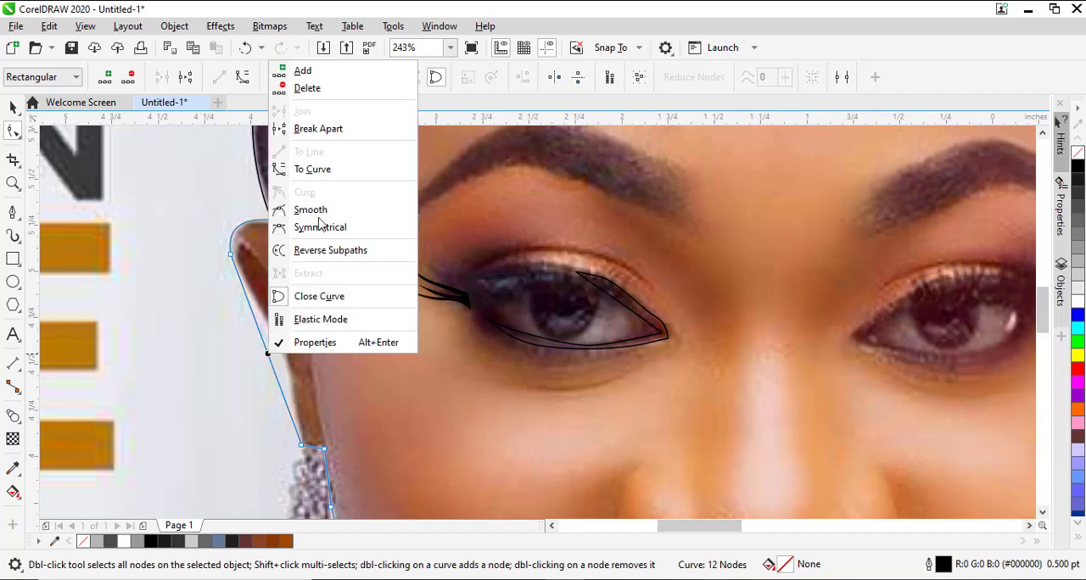
pyautogui.click(309, 170)
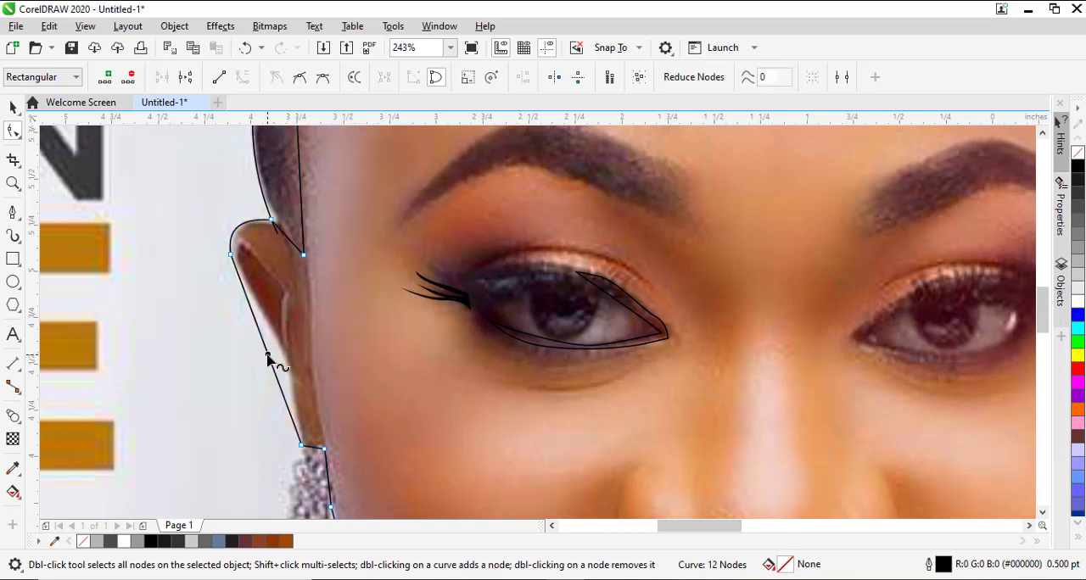
pyautogui.moveTo(268, 360); pyautogui.dragTo(283, 353)
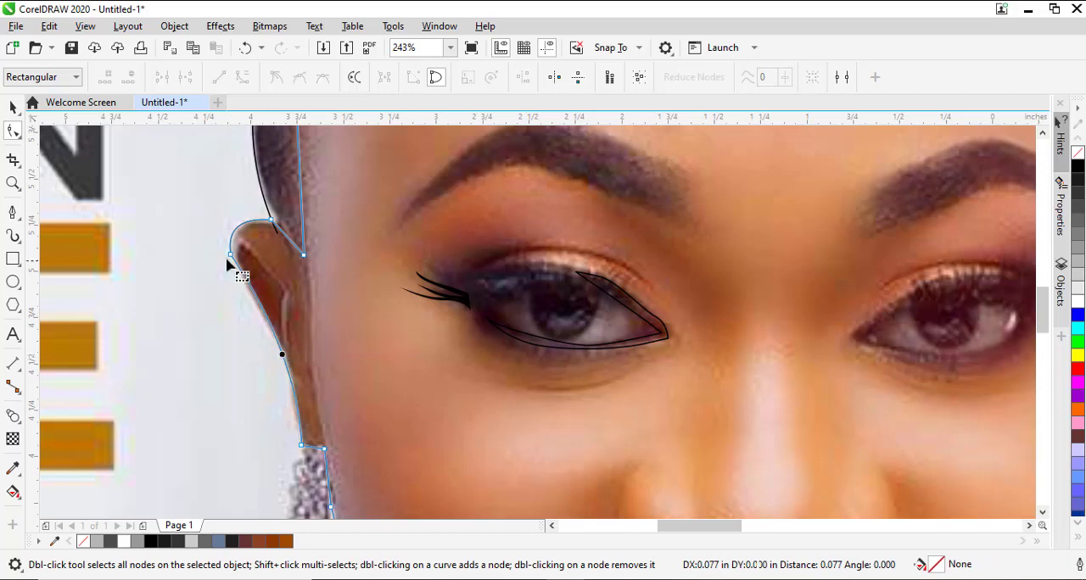
pyautogui.click(231, 254)
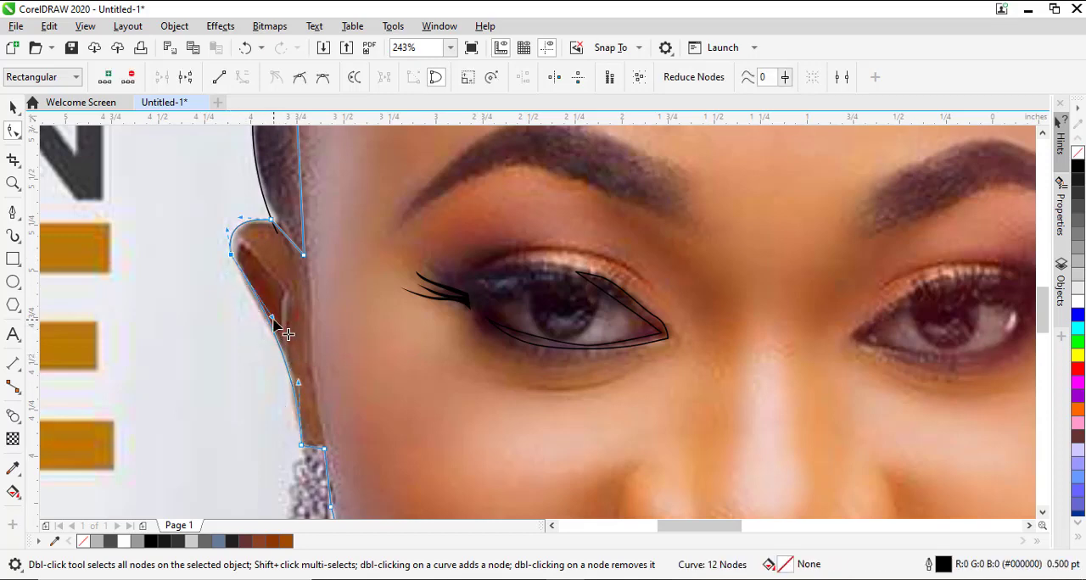
pyautogui.moveTo(272, 318); pyautogui.dragTo(270, 328)
# Add nodes on the straight edge above the ear, pulling one to the hair outline and another down beside the ear's inner corner.
pyautogui.scroll(3, 426, 360)
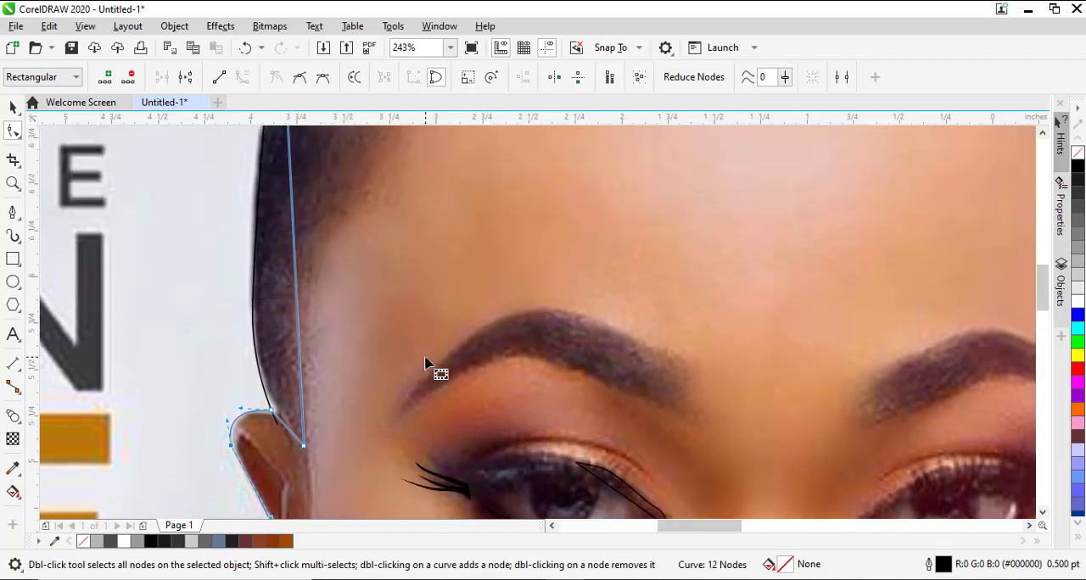
pyautogui.click(302, 370)
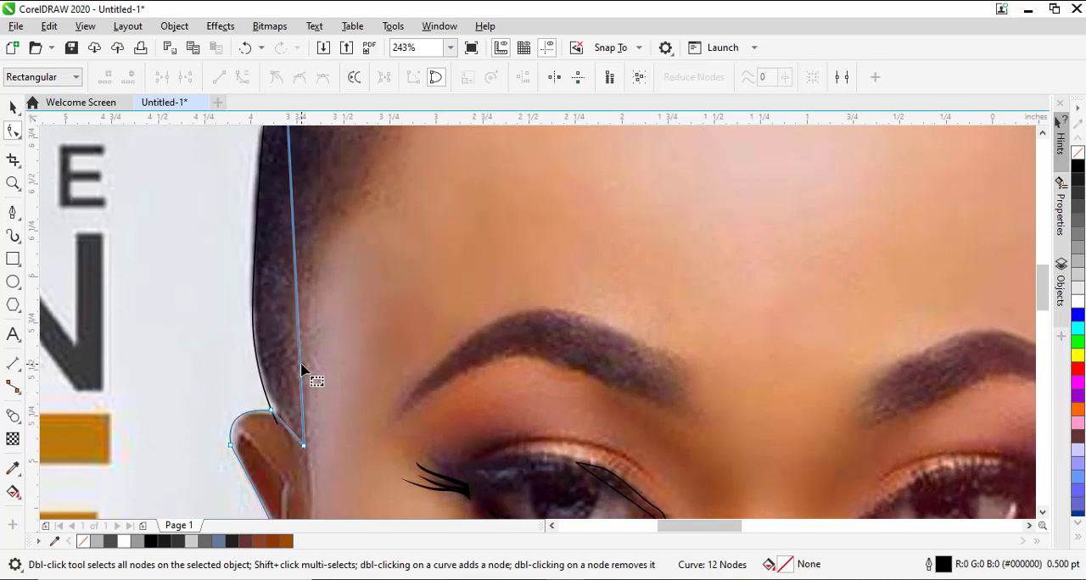
pyautogui.doubleClick(299, 365)
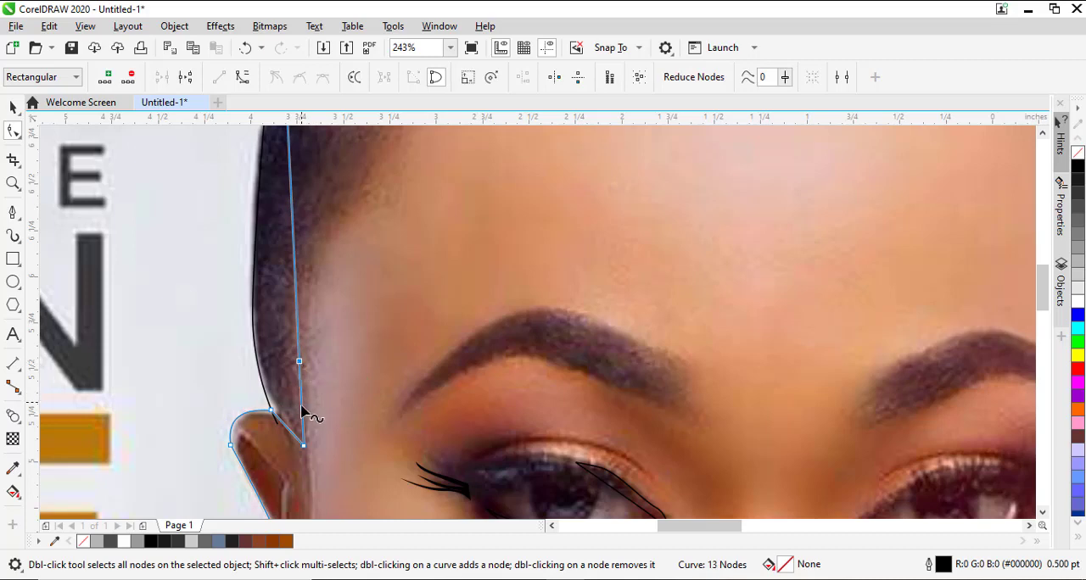
pyautogui.moveTo(302, 408); pyautogui.dragTo(267, 393)
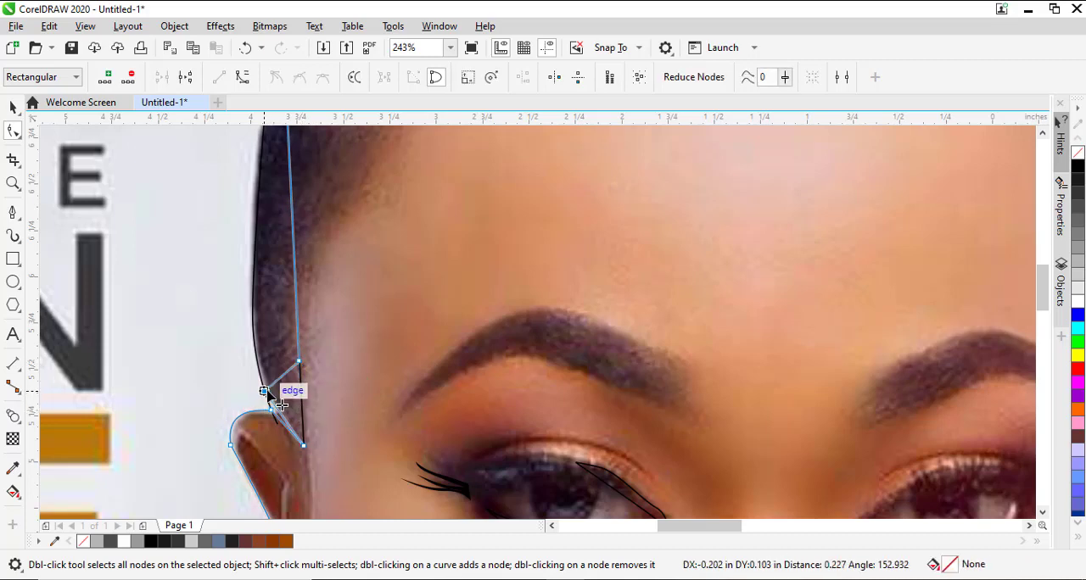
pyautogui.moveTo(268, 393); pyautogui.dragTo(266, 394)
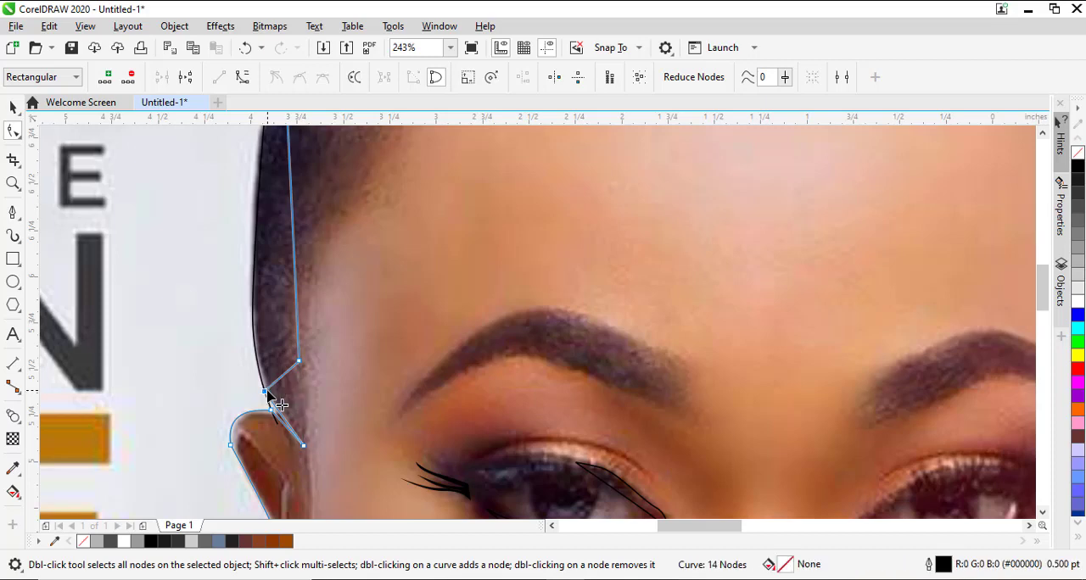
pyautogui.doubleClick(294, 368)
pyautogui.moveTo(295, 369); pyautogui.dragTo(310, 437)
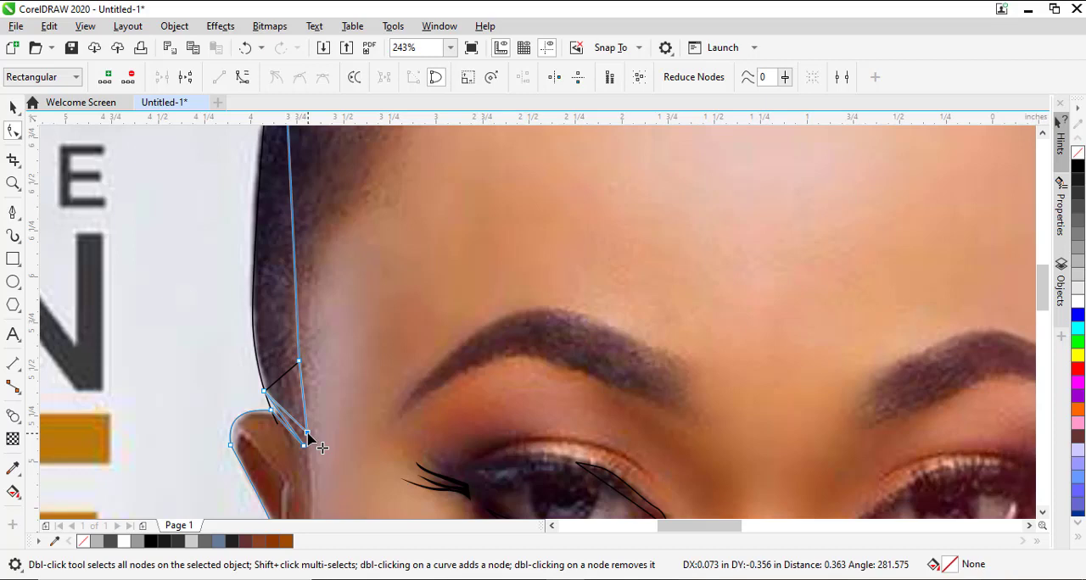
pyautogui.moveTo(311, 437); pyautogui.dragTo(310, 437)
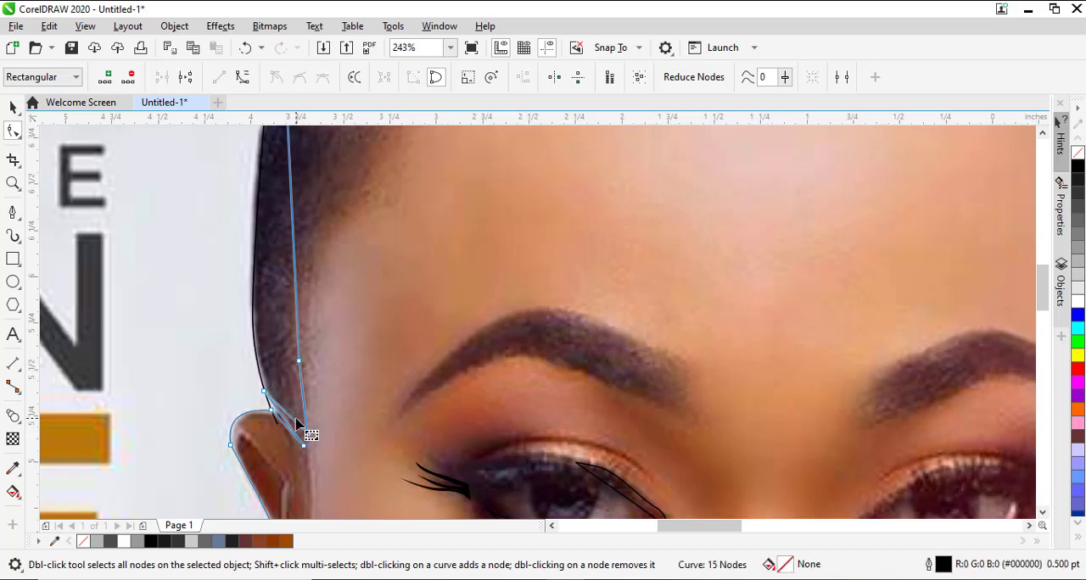
# Delete the extra nodes between the hairline and the ear so the outline no longer reaches out to the hair curve.
pyautogui.moveTo(296, 419); pyautogui.dragTo(289, 373)
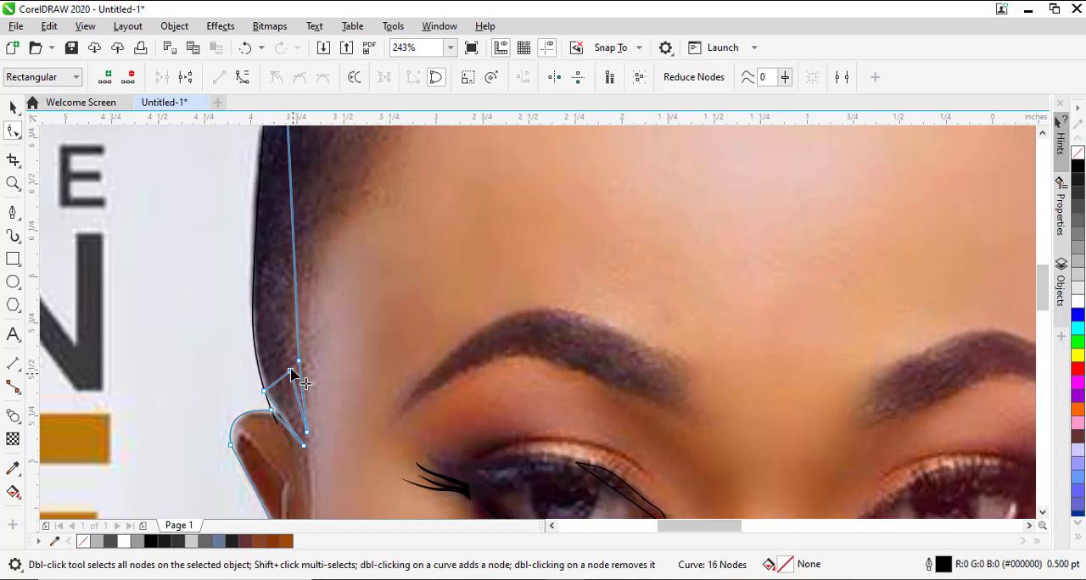
pyautogui.click(290, 371)
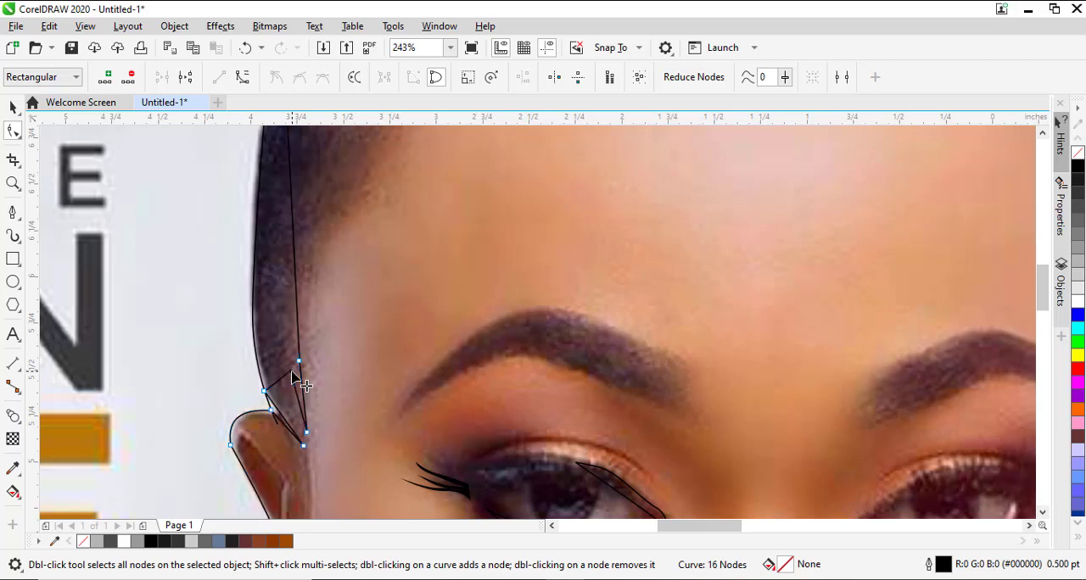
pyautogui.press('Delete')
pyautogui.click(265, 392)
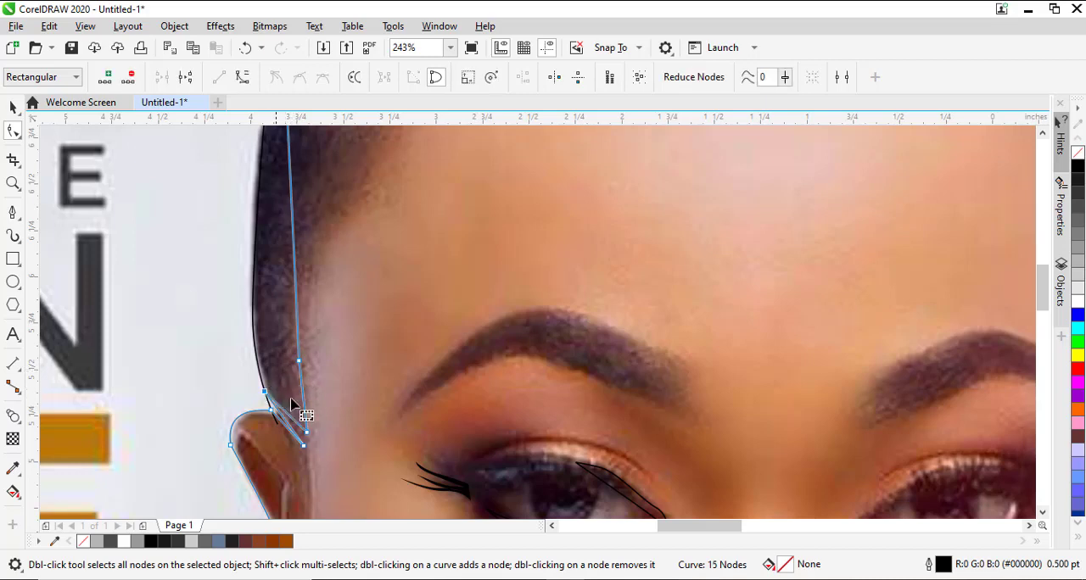
pyautogui.press('Delete')
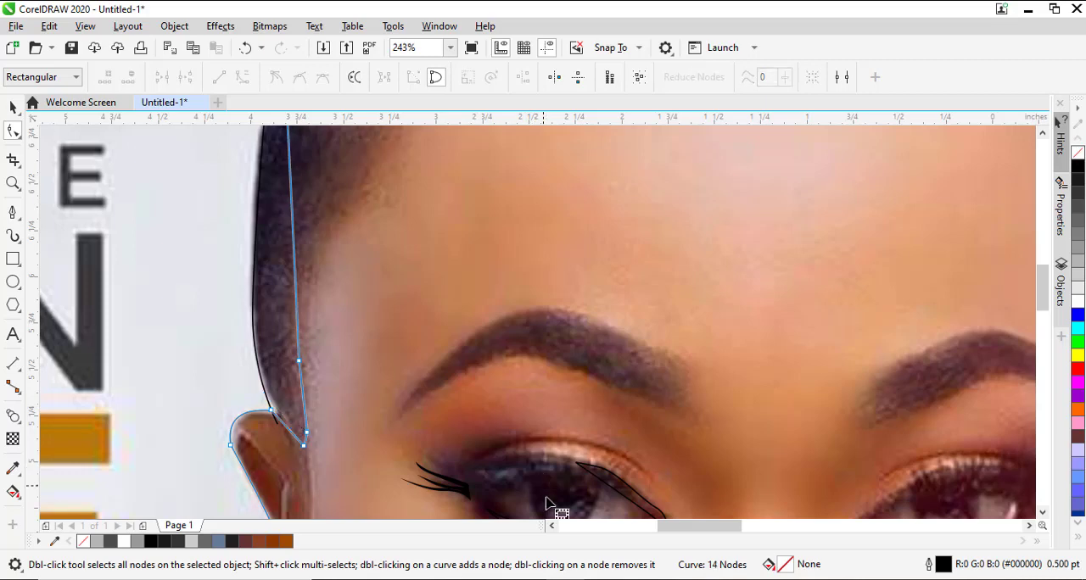
# View the whole drawing and move the poster aside to inspect the traced outlines, and undo the move.
pyautogui.press('space')
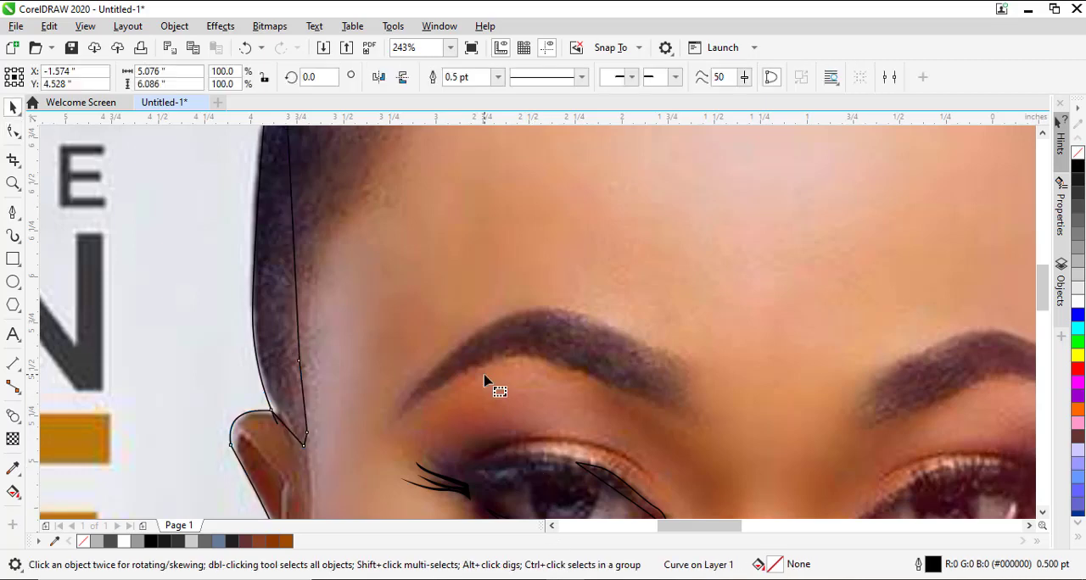
pyautogui.press('F4')
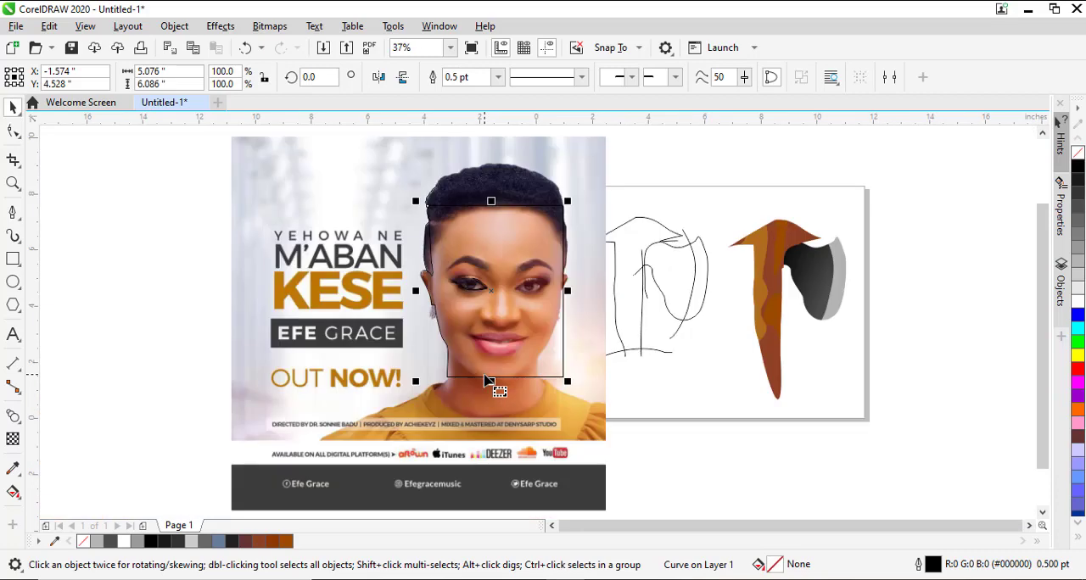
pyautogui.moveTo(489, 381); pyautogui.dragTo(182, 359)
pyautogui.hotkey('ctrl', 'z')
pyautogui.click(691, 303)
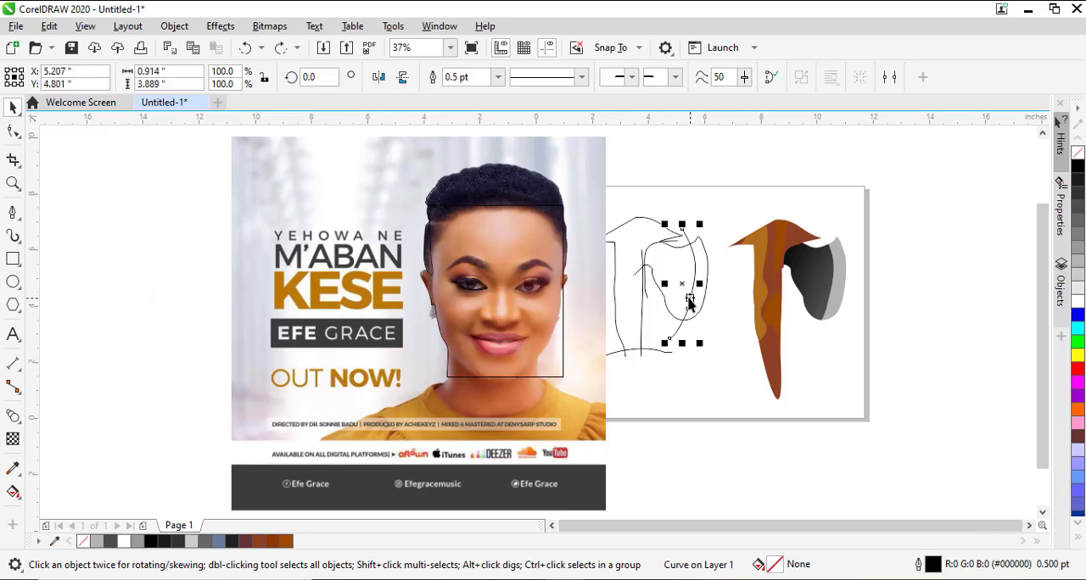
pyautogui.click(458, 285)
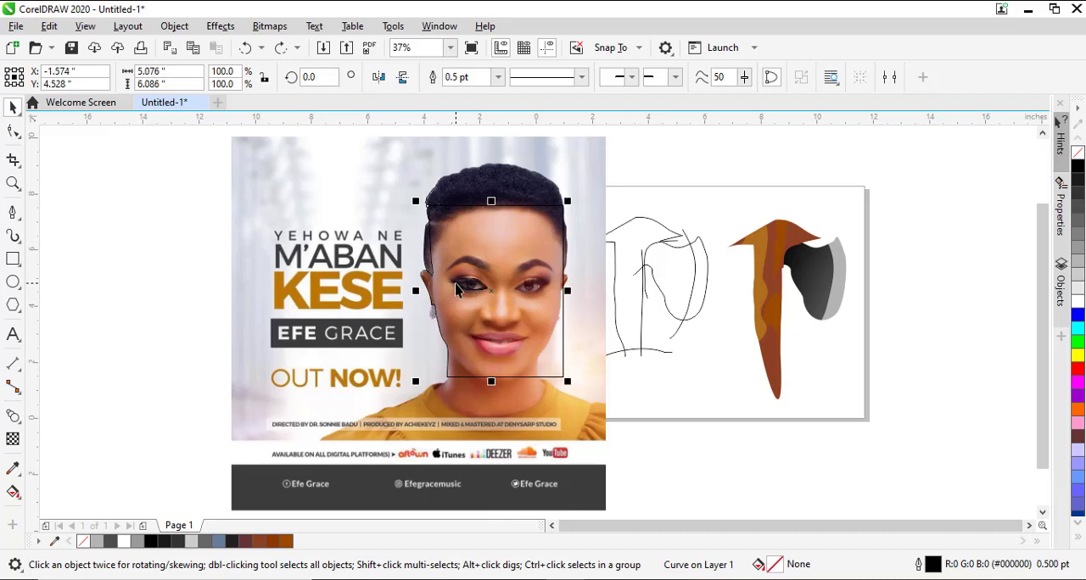
pyautogui.click(456, 289)
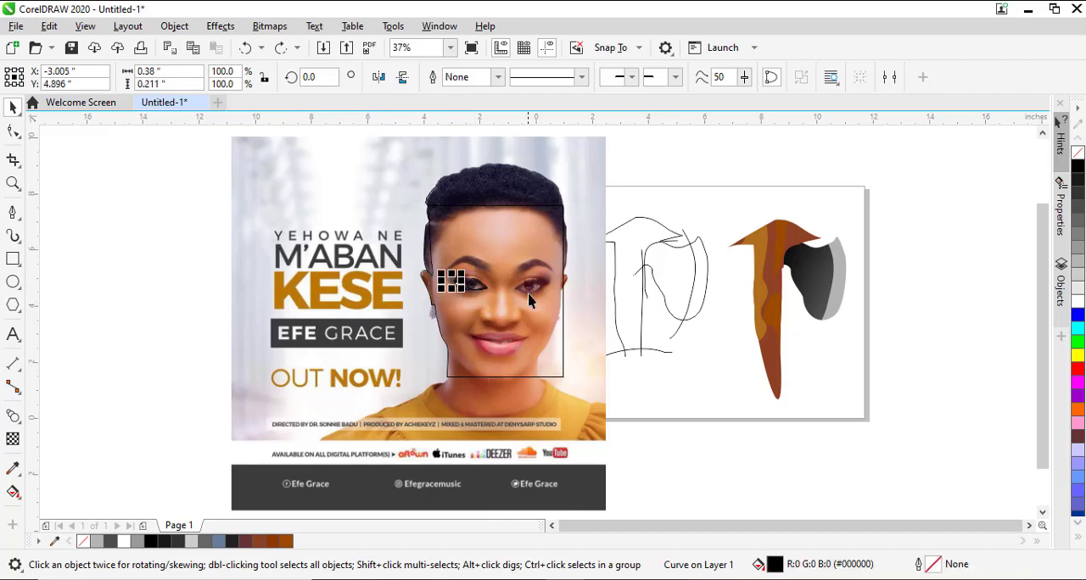
pyautogui.moveTo(387, 414); pyautogui.dragTo(105, 432)
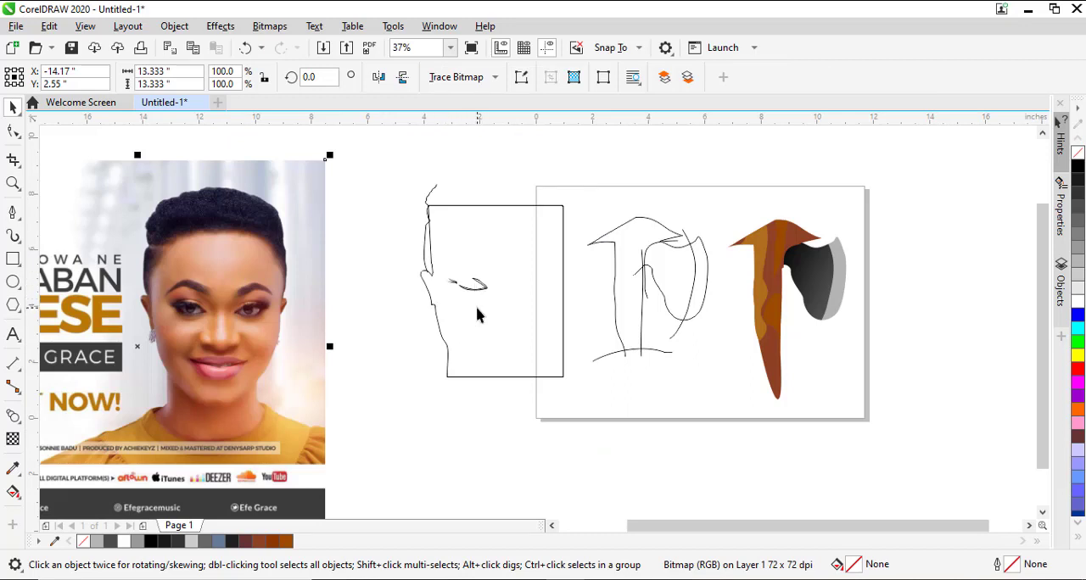
pyautogui.hotkey('ctrl', 'z')
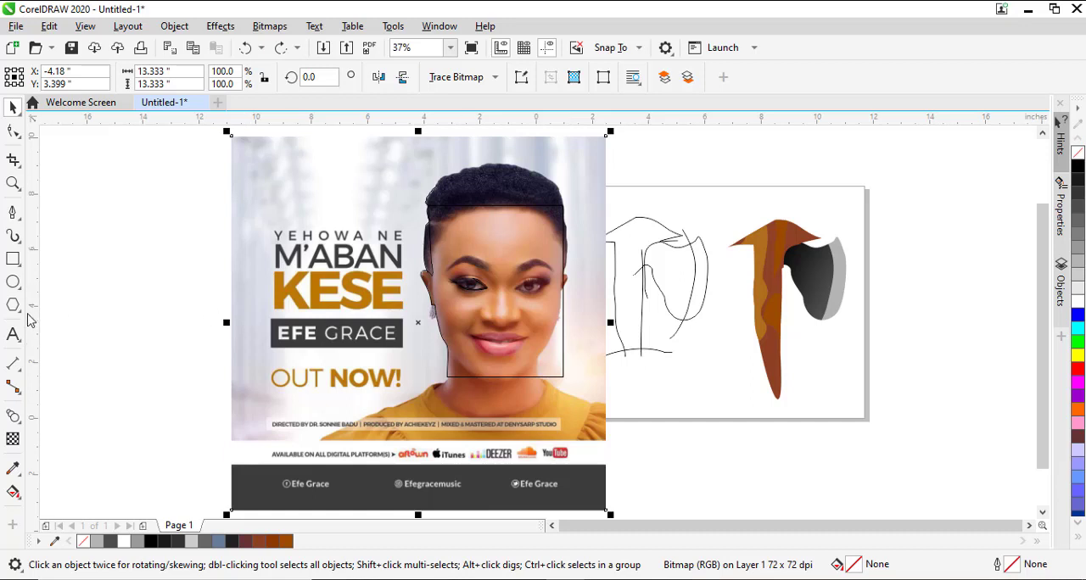
# Draw an ellipse about 5 by 5.7 inches beside the poster and fill it with brown #944D30 sampled from the portrait's cheek.
pyautogui.click(14, 284)
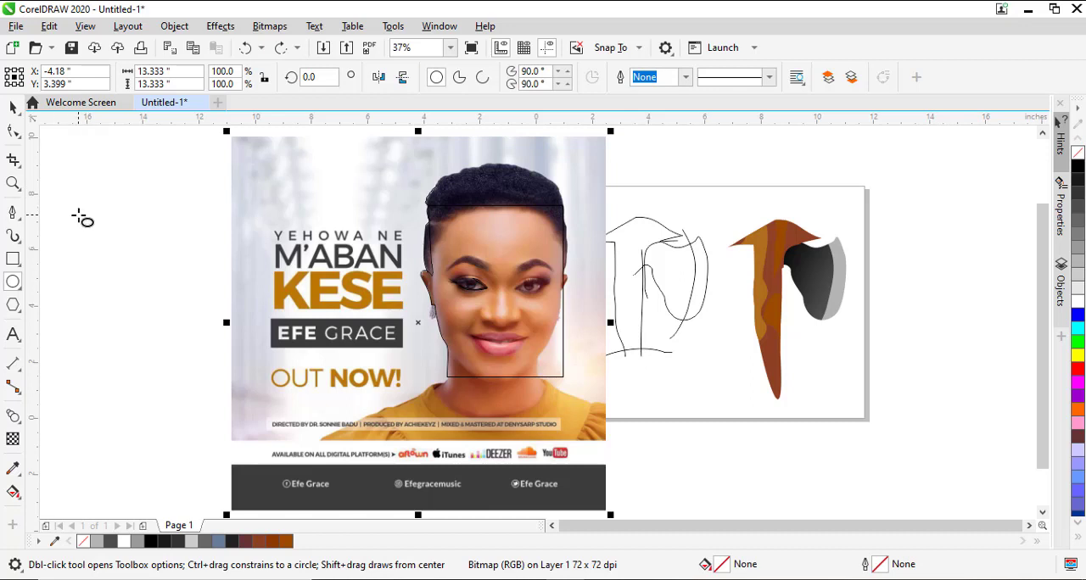
pyautogui.moveTo(84, 182)
pyautogui.mouseDown()
pyautogui.moveTo(157, 309)
pyautogui.moveTo(228, 344)
pyautogui.mouseUp()
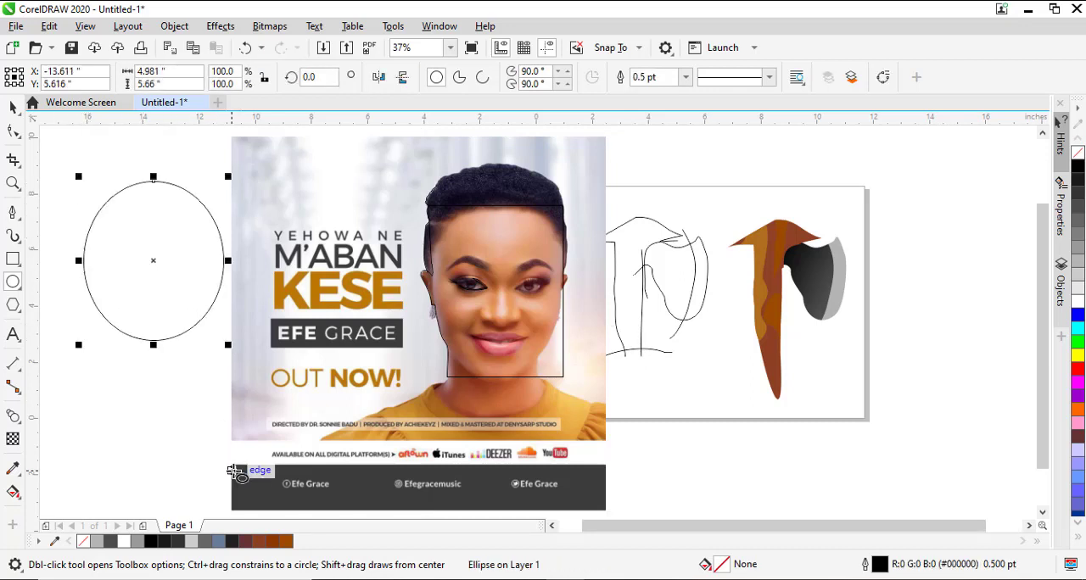
pyautogui.hotkey('ctrl', 'shift', 'e')
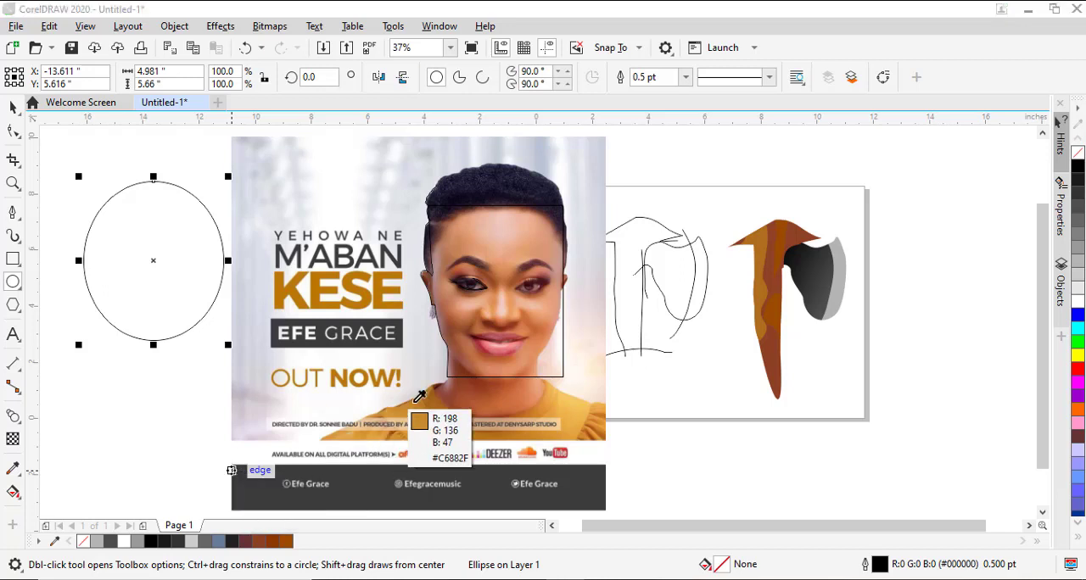
pyautogui.click(459, 315)
pyautogui.click(180, 316)
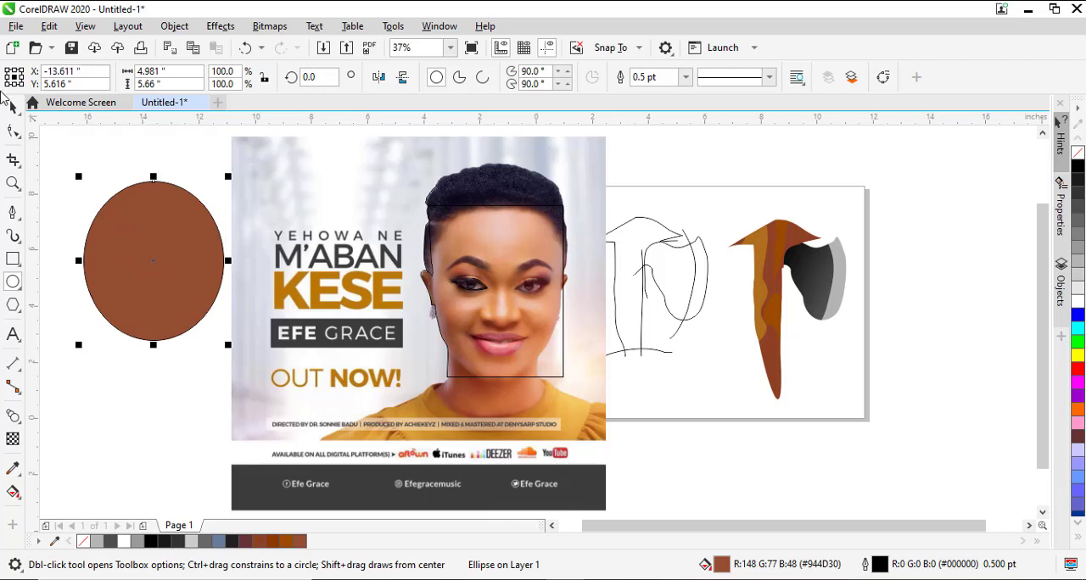
# Create a concentric copy of the ellipse scaled to about 45% and fill it with pale pink #EBC5B8 sampled from the forehead.
pyautogui.press('space')
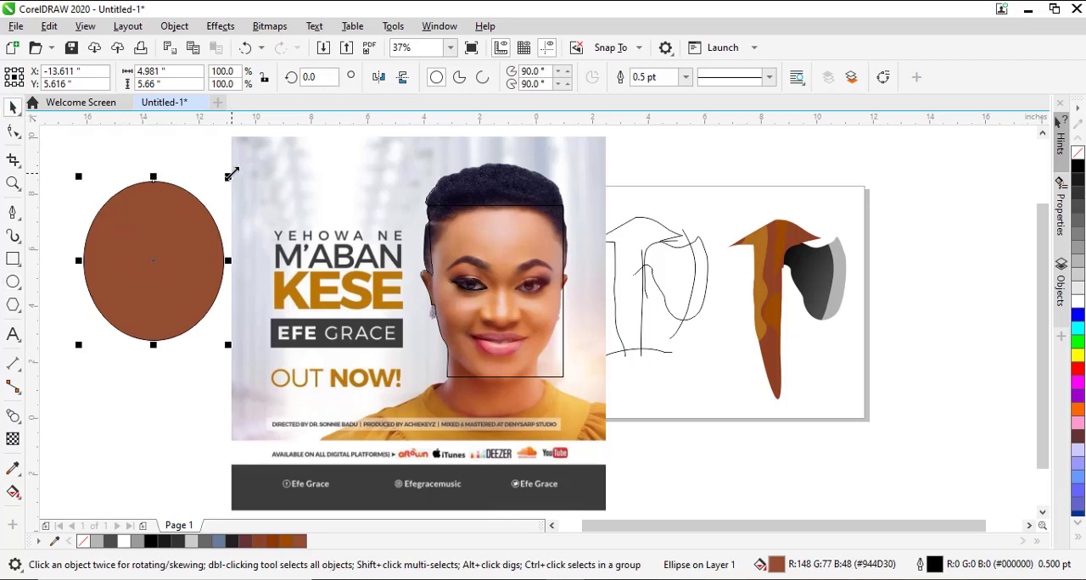
pyautogui.moveTo(232, 174); pyautogui.dragTo(225, 220)
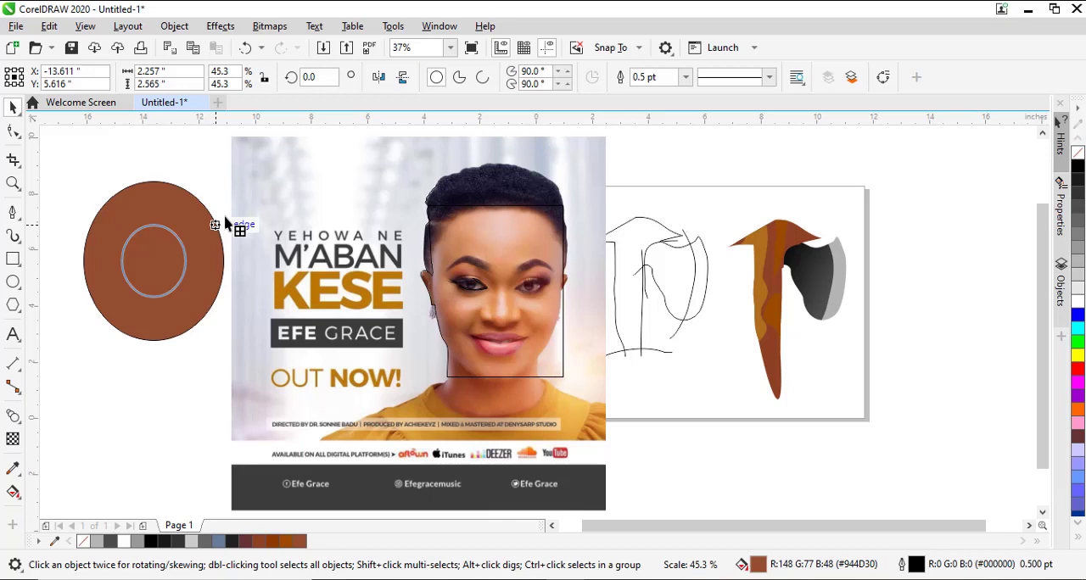
pyautogui.moveTo(225, 221); pyautogui.dragTo(226, 222)
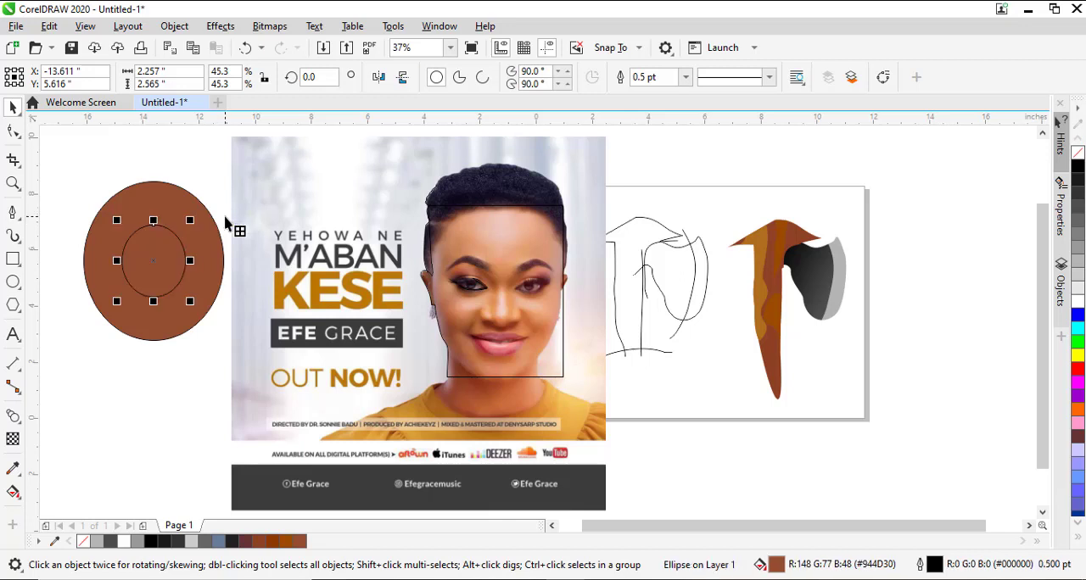
pyautogui.hotkey('ctrl', 'shift', 'e')
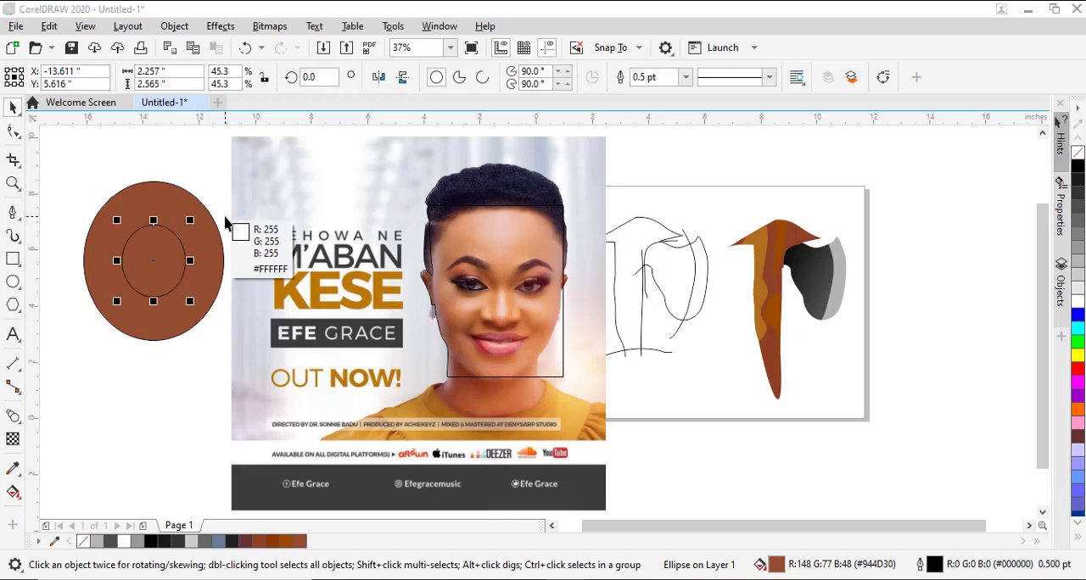
pyautogui.click(509, 229)
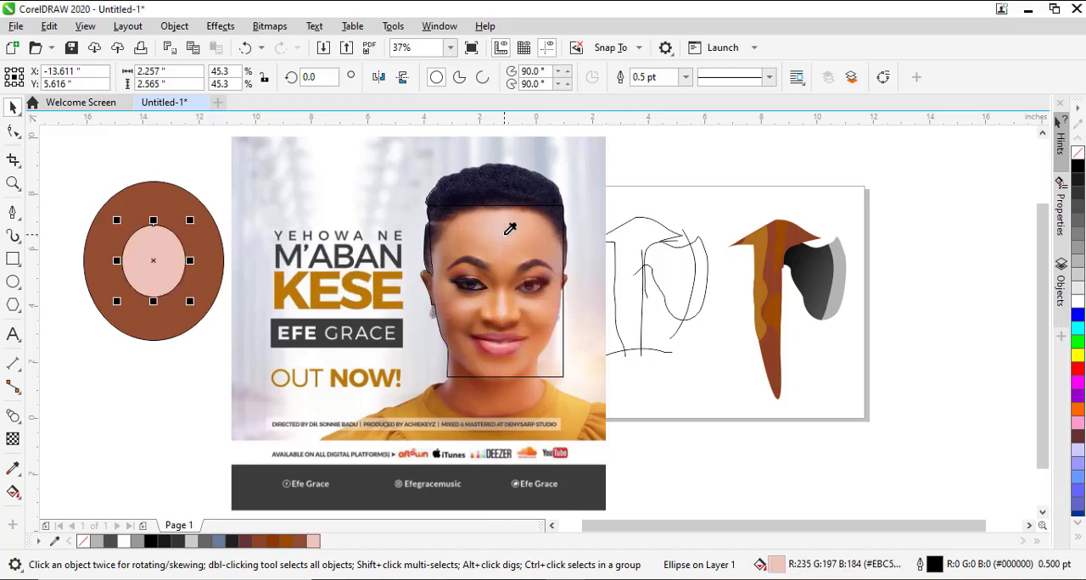
# Remove the outlines from both the brown and the pink ellipse.
pyautogui.click(62, 151)
pyautogui.moveTo(91, 188); pyautogui.dragTo(241, 357)
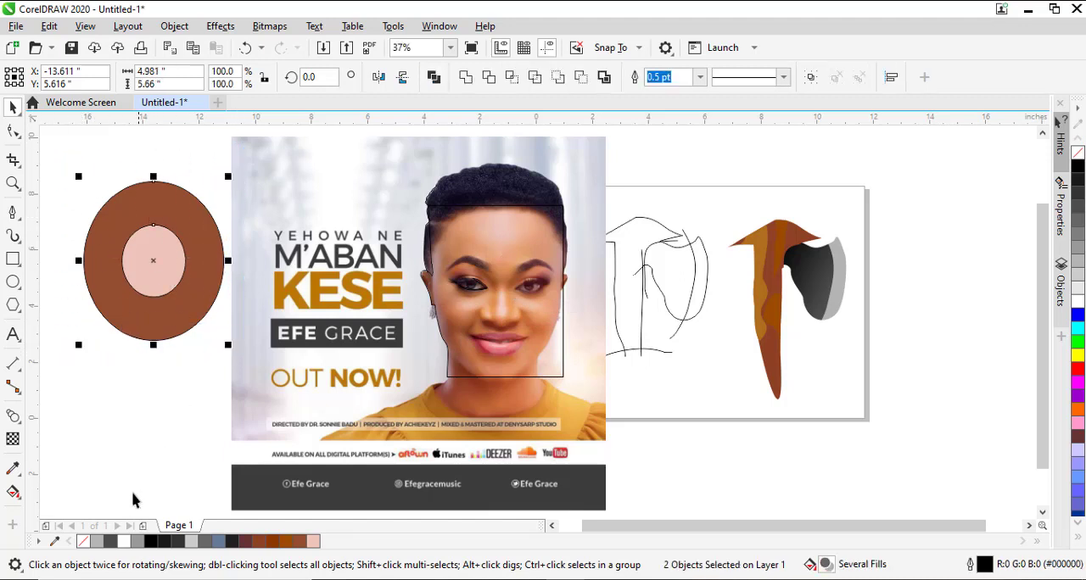
pyautogui.rightClick(82, 547)
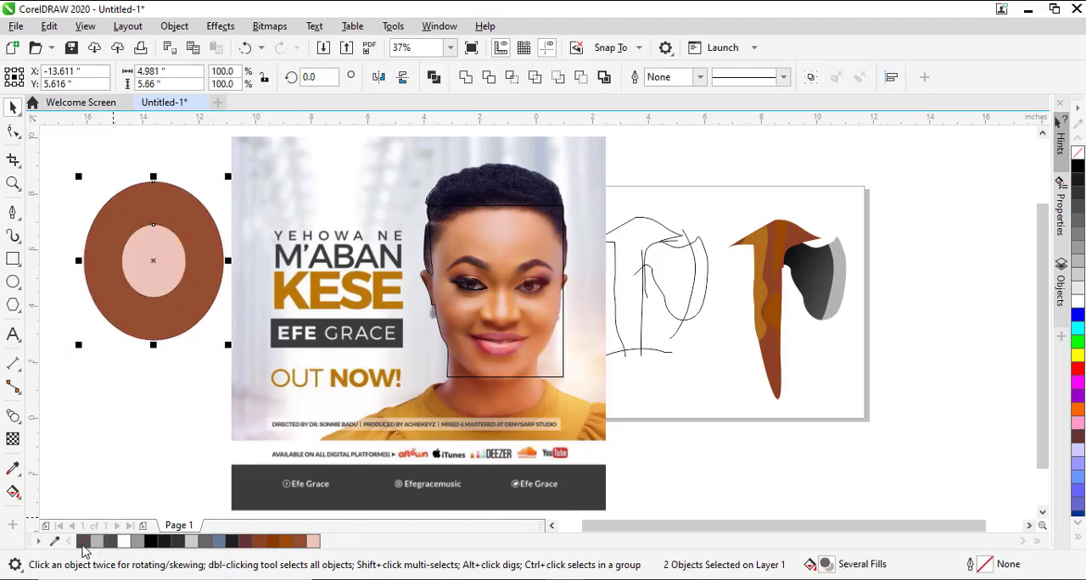
# Blend the inner pink ellipse into the outer brown ellipse using 20 steps.
pyautogui.click(150, 274)
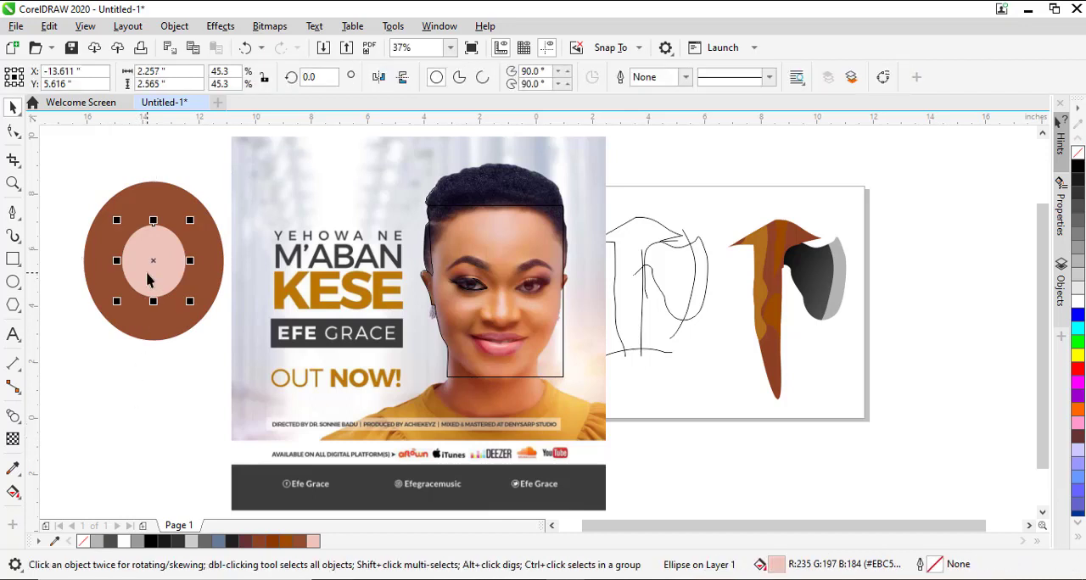
pyautogui.click(21, 424)
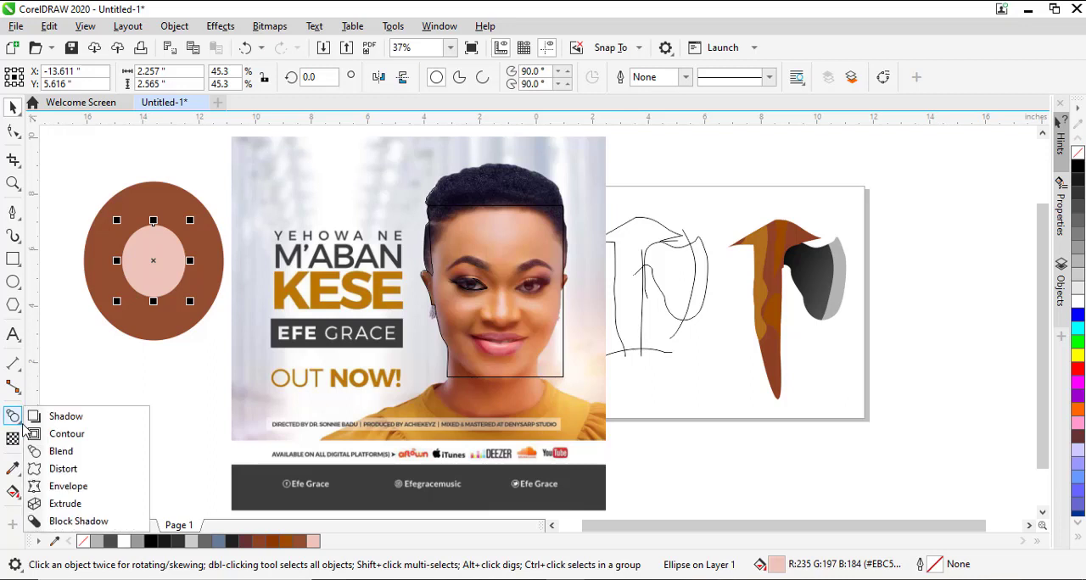
pyautogui.click(83, 358)
pyautogui.click(22, 427)
pyautogui.click(60, 451)
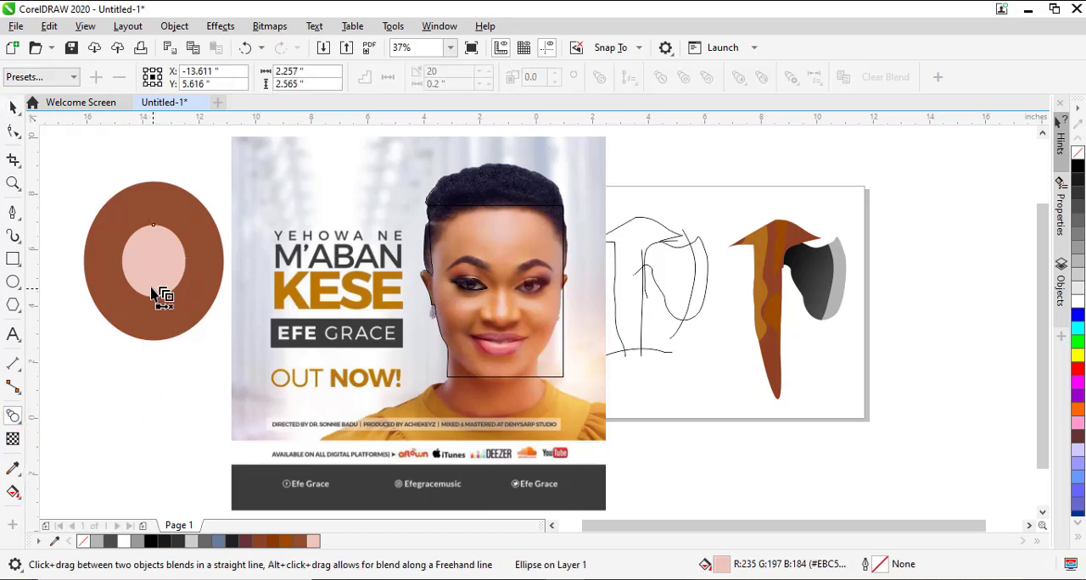
pyautogui.moveTo(166, 263); pyautogui.dragTo(185, 314)
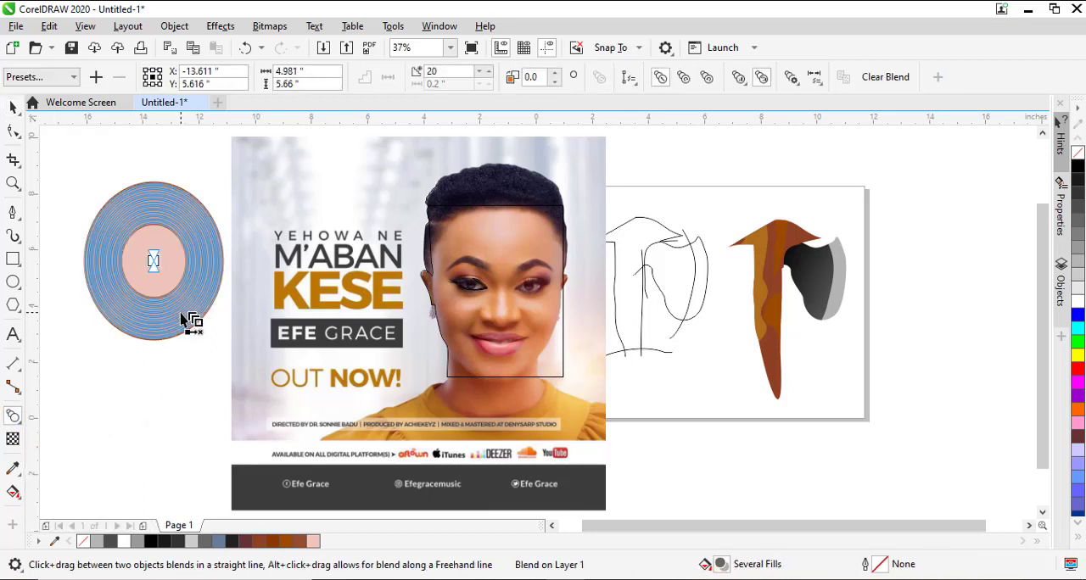
pyautogui.click(13, 107)
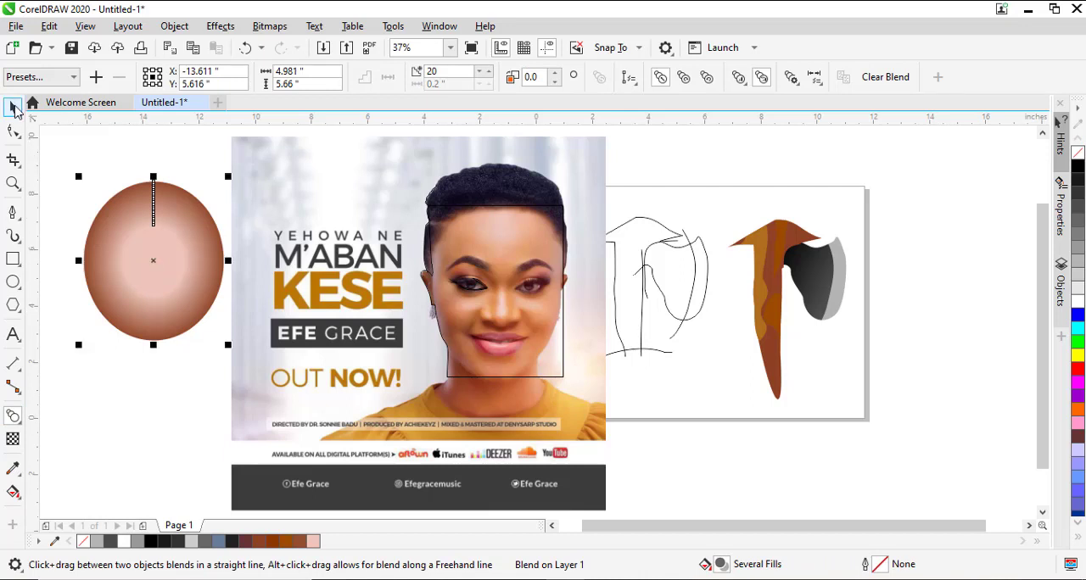
pyautogui.click(106, 142)
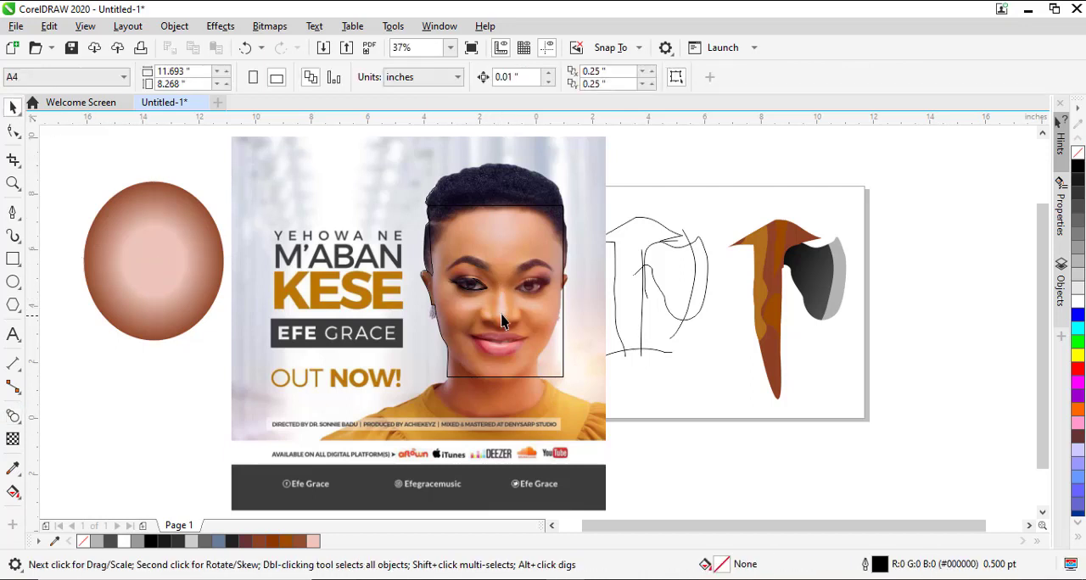
# Select the blend and its inner pink ellipse to inspect them, and undo the pink-to-brown blend.
pyautogui.click(190, 288)
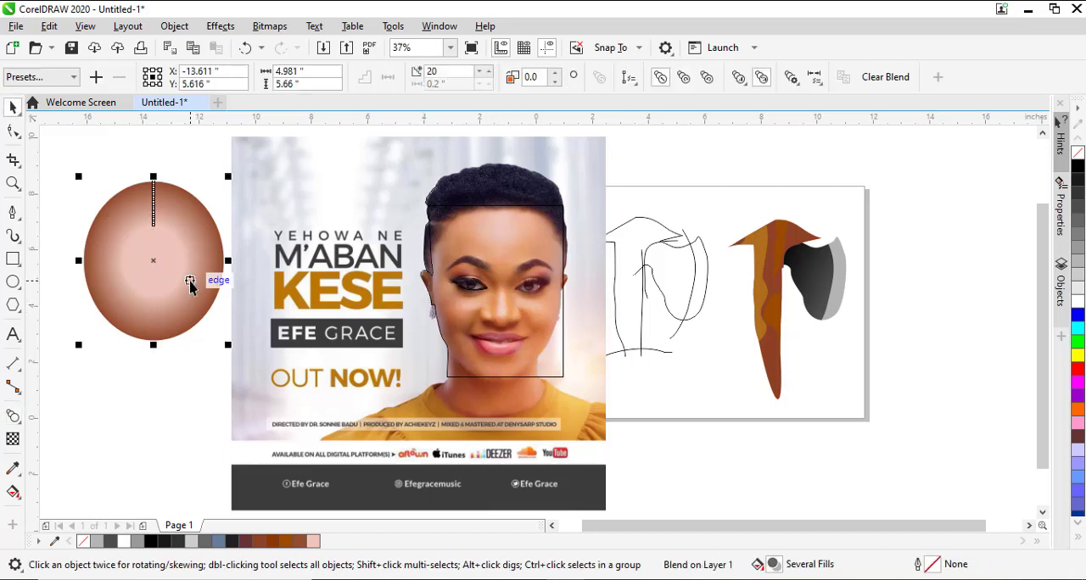
pyautogui.click(209, 376)
pyautogui.click(157, 271)
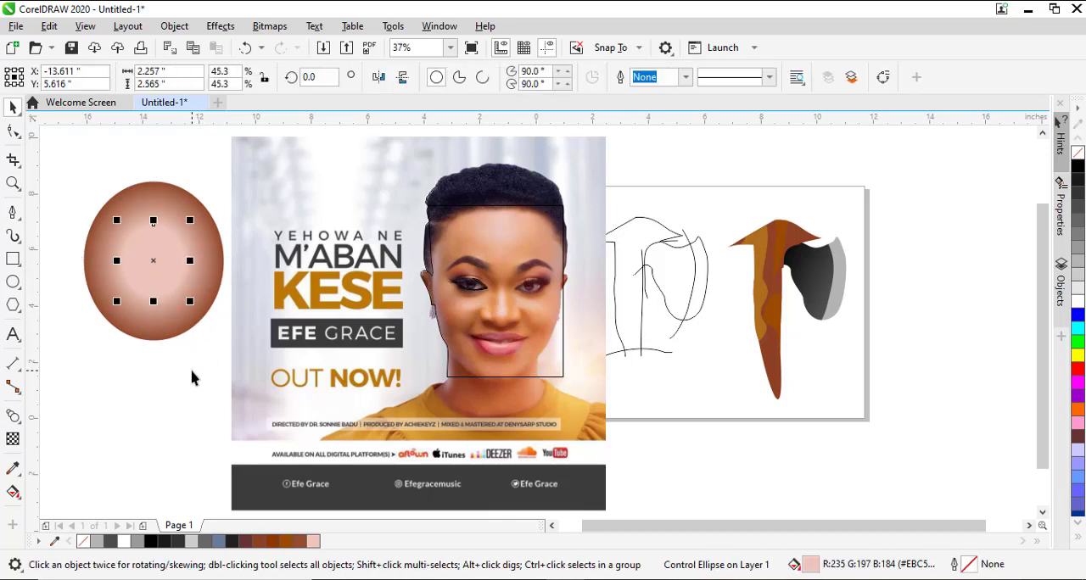
pyautogui.hotkey('ctrl', 'z')
# Make a concentric copy of the pink ellipse about 3.5 by 4 inches, filled with orange #EA9A5C sampled beside the nose, and place it behind the pink one.
pyautogui.click(161, 274)
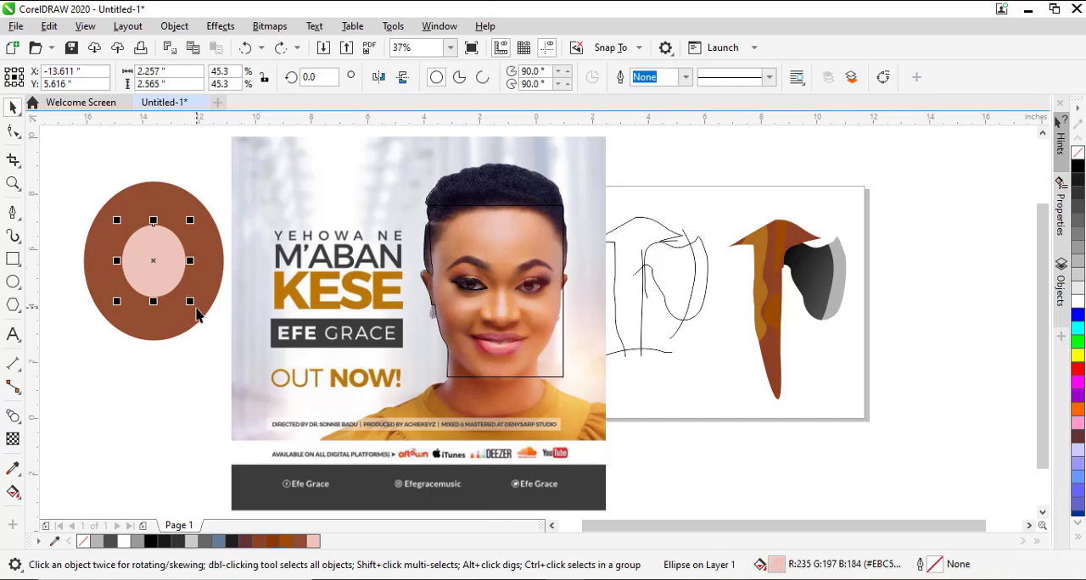
pyautogui.moveTo(190, 301); pyautogui.dragTo(212, 331)
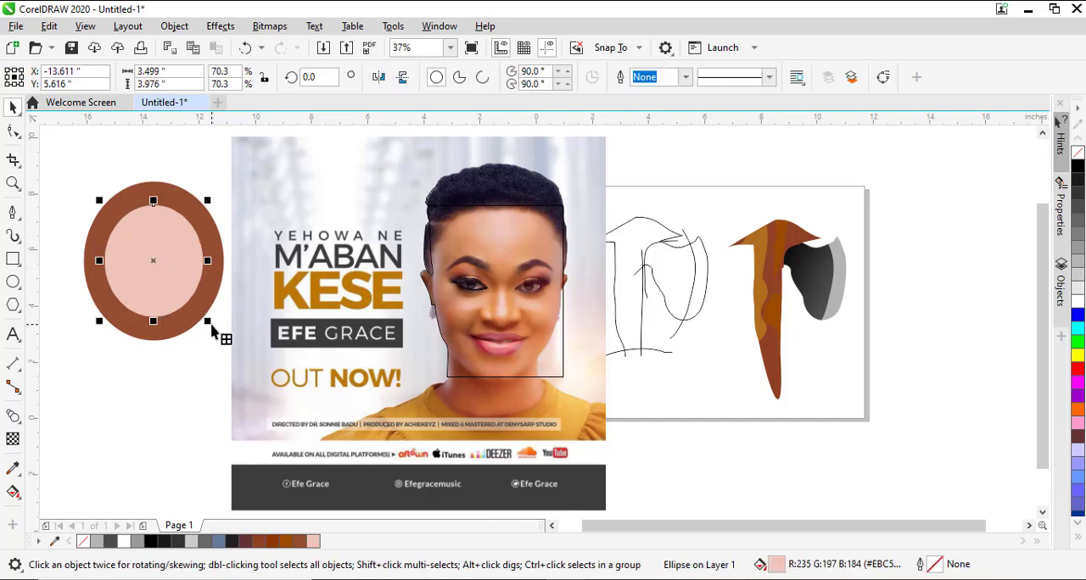
pyautogui.hotkey('ctrl', 'shift', 'e')
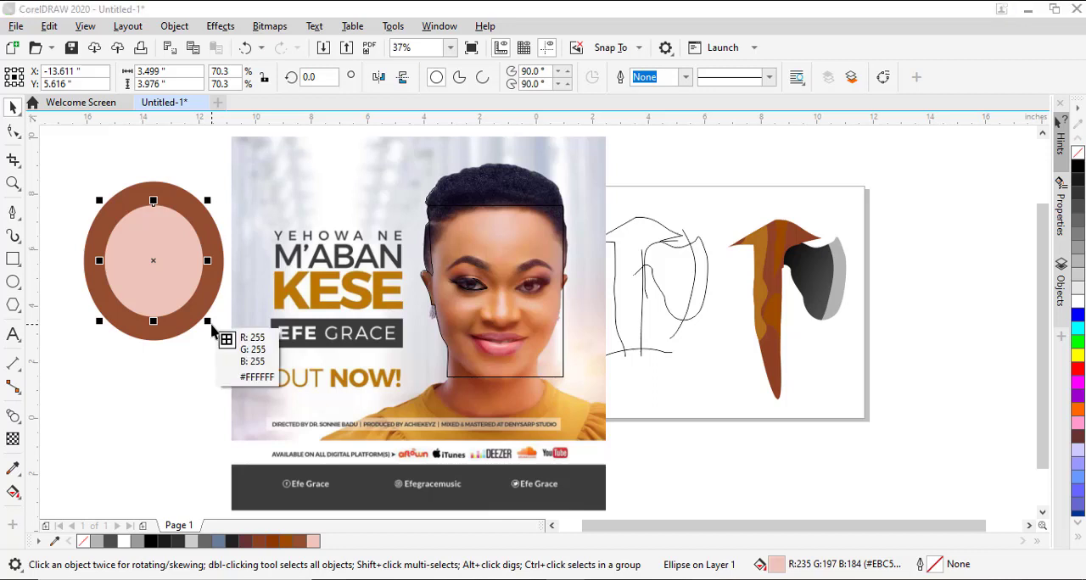
pyautogui.click(514, 296)
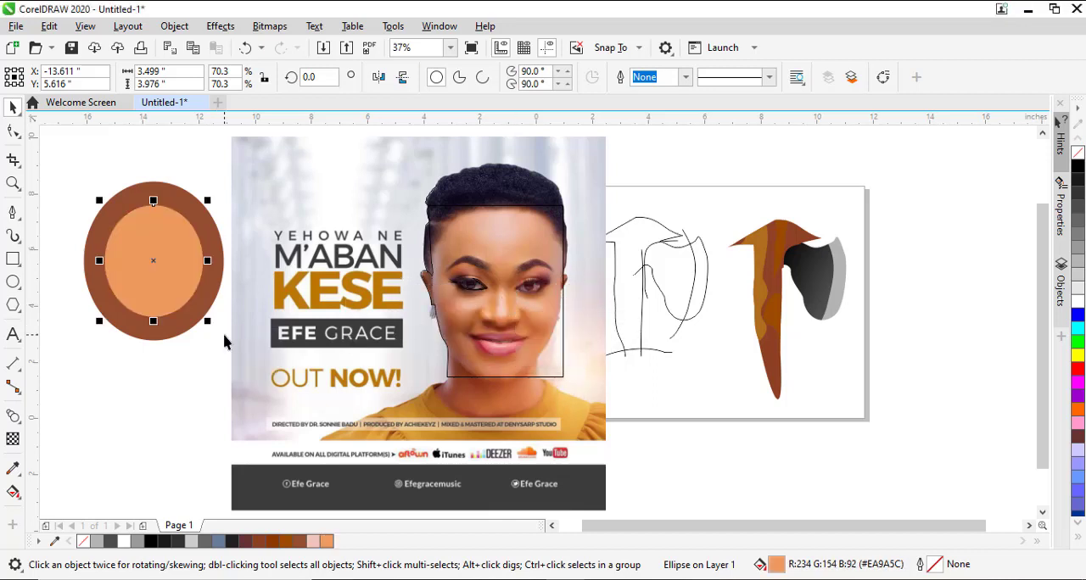
pyautogui.hotkey('ctrl', 'pagedown')
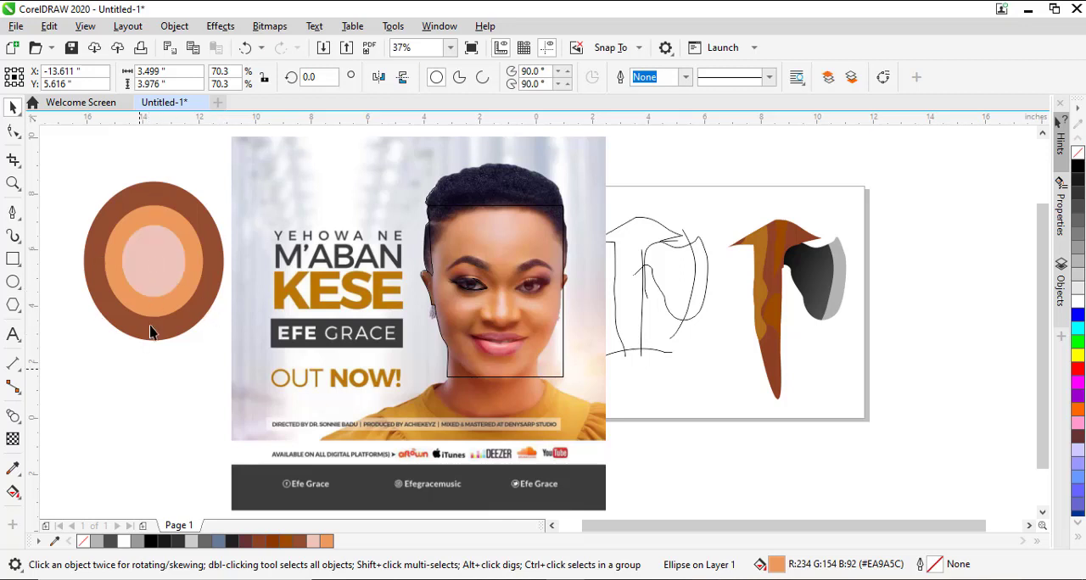
# Try blending from the pink ellipse to the brown one with all three ellipses selected, and undo the blend.
pyautogui.click(80, 178)
pyautogui.moveTo(68, 157); pyautogui.dragTo(235, 351)
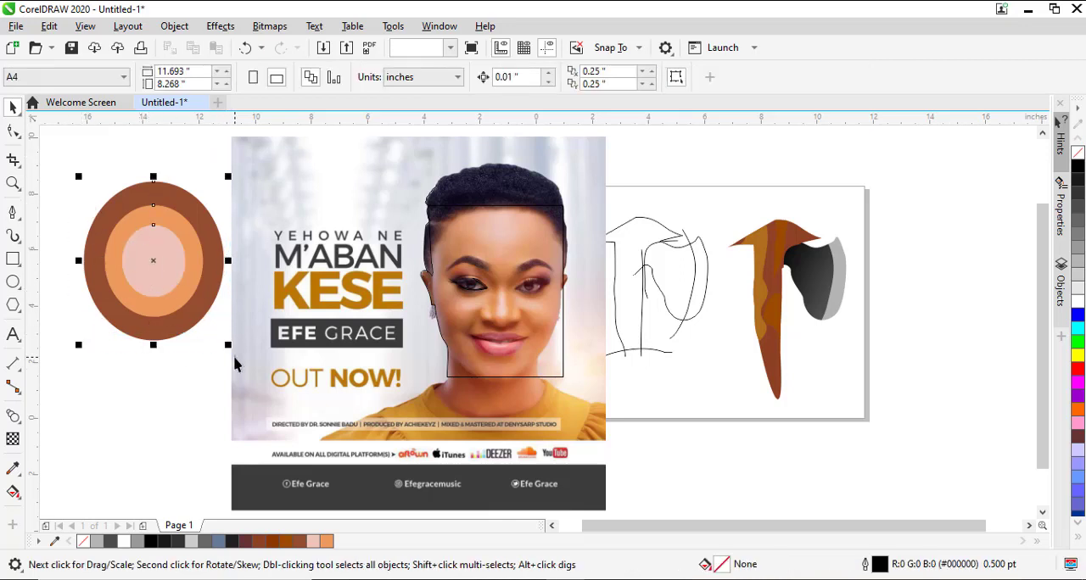
pyautogui.click(13, 416)
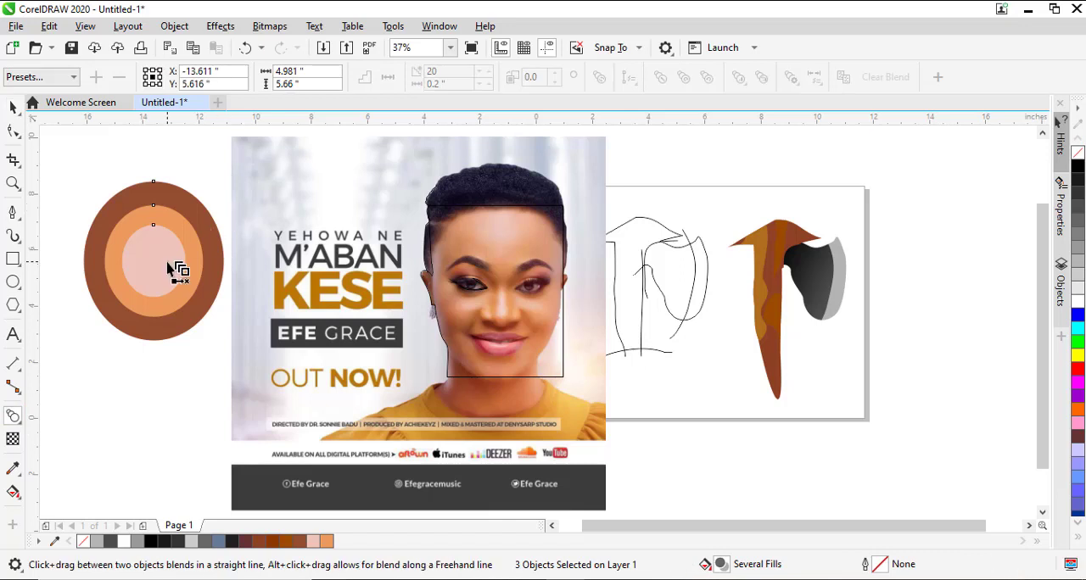
pyautogui.moveTo(169, 263); pyautogui.dragTo(135, 336)
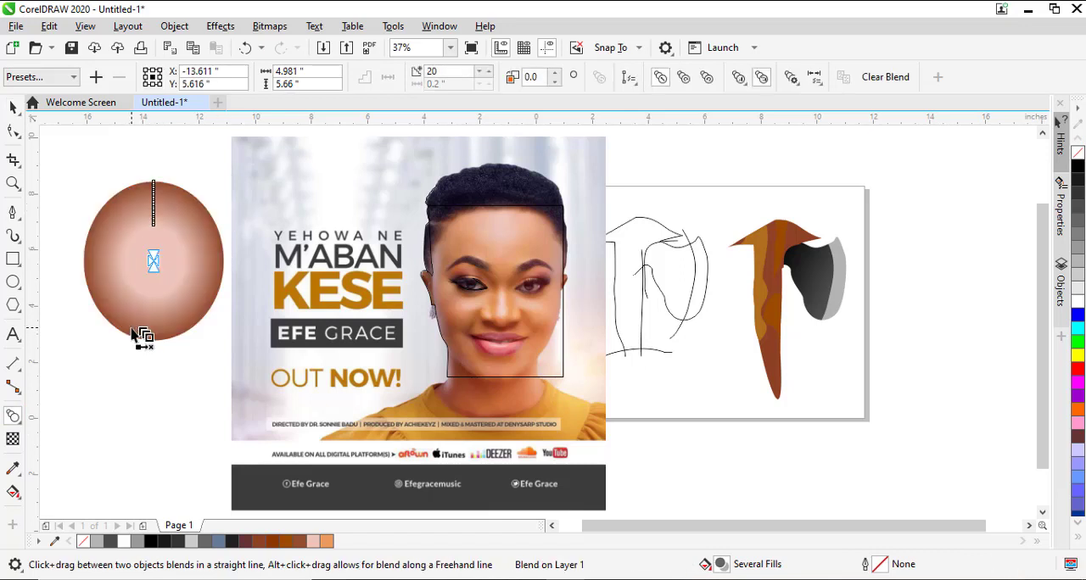
pyautogui.hotkey('ctrl', 'z')
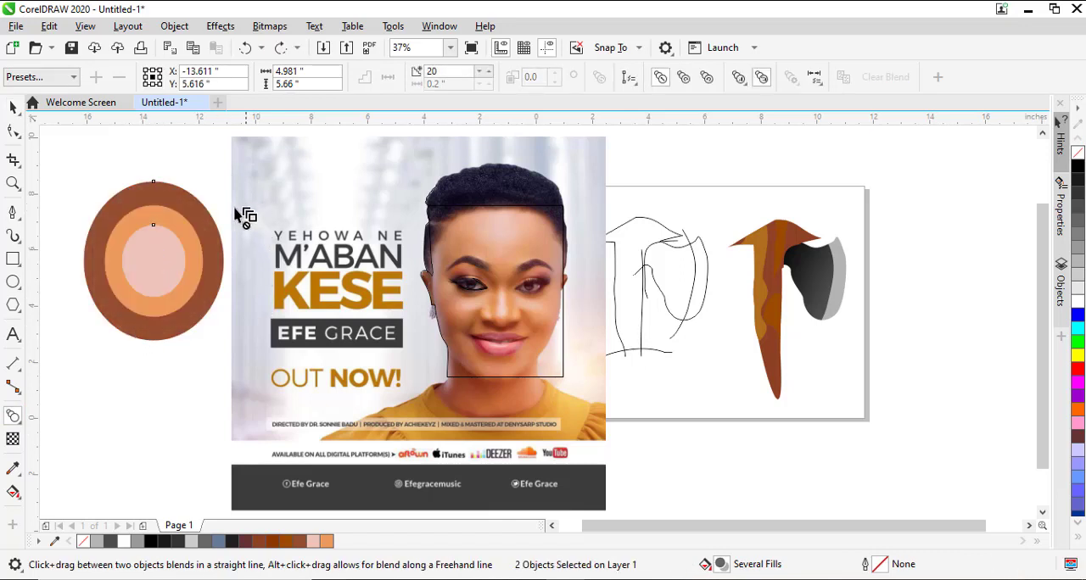
pyautogui.press('space')
pyautogui.click(195, 398)
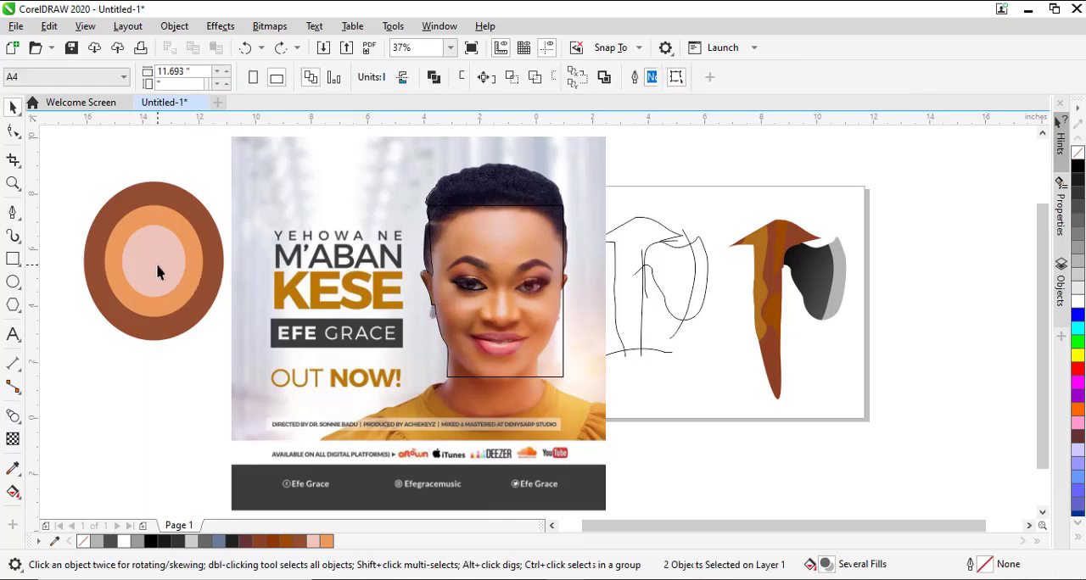
# Blend the pink ellipse into the orange ellipse using 20 steps and break the blend apart.
pyautogui.click(160, 279)
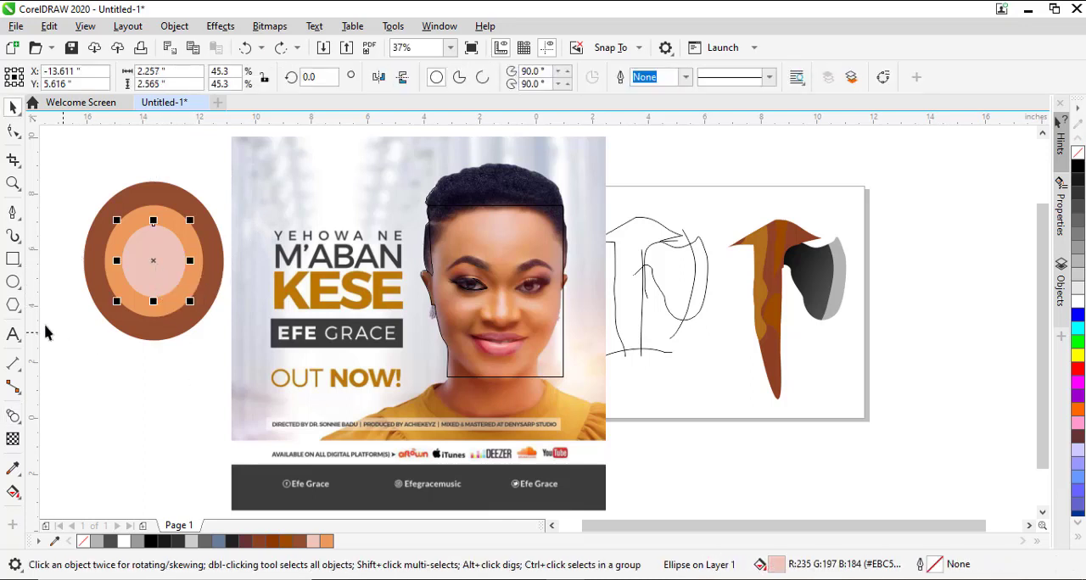
pyautogui.click(13, 416)
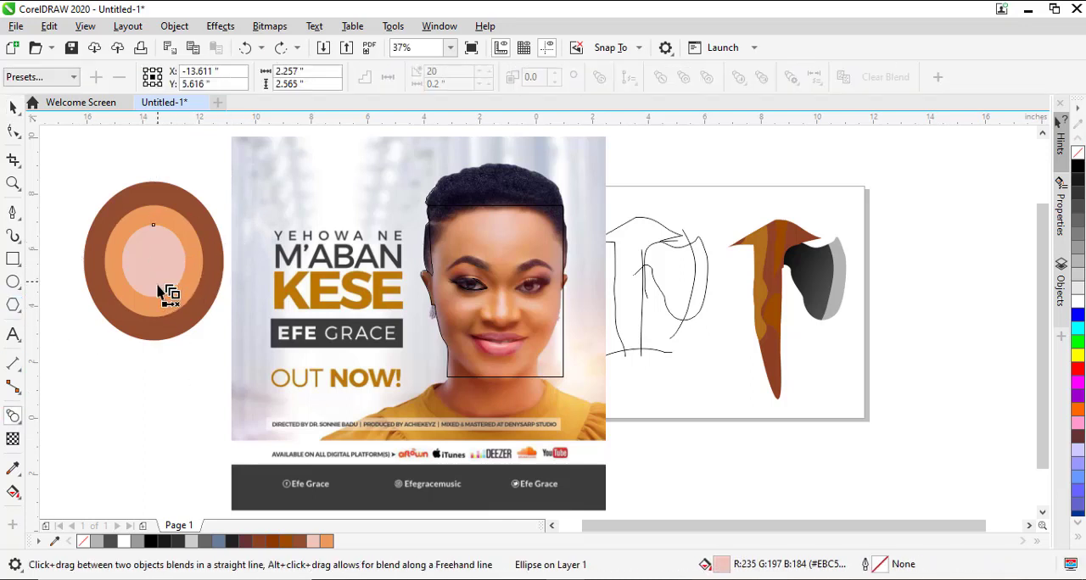
pyautogui.moveTo(165, 291); pyautogui.dragTo(163, 316)
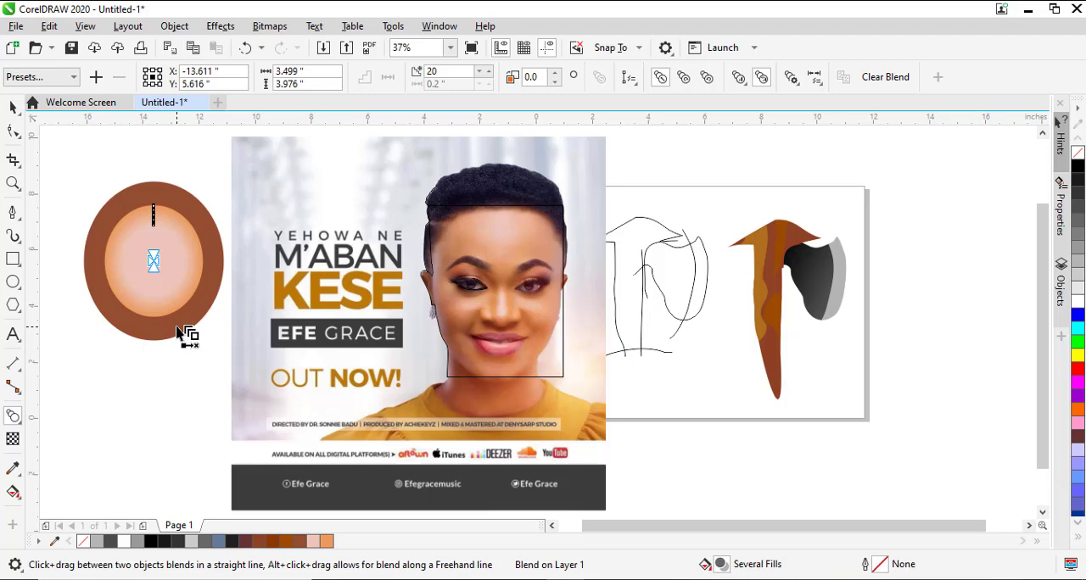
pyautogui.click(174, 26)
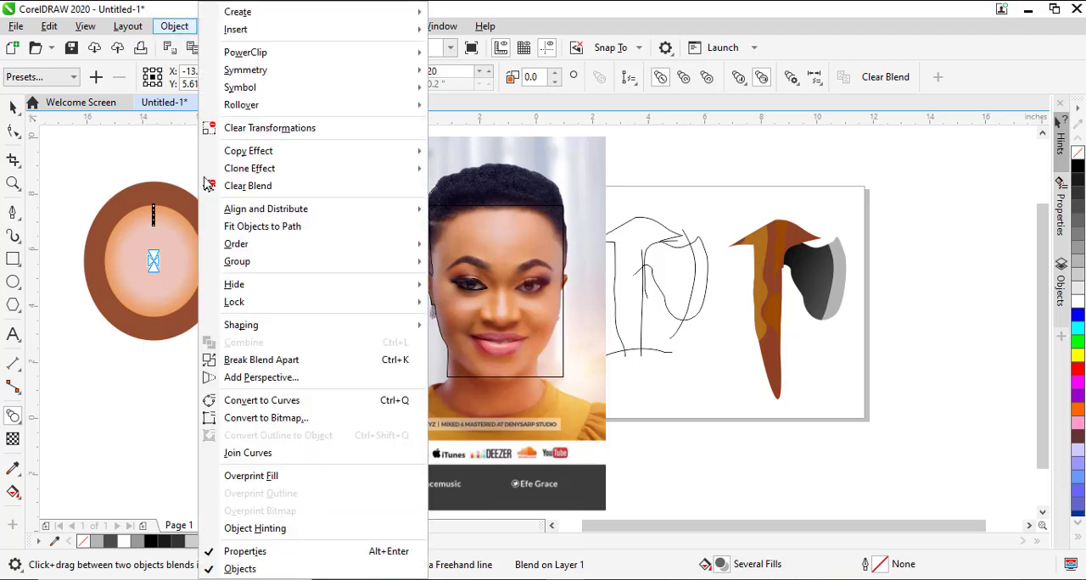
pyautogui.click(248, 361)
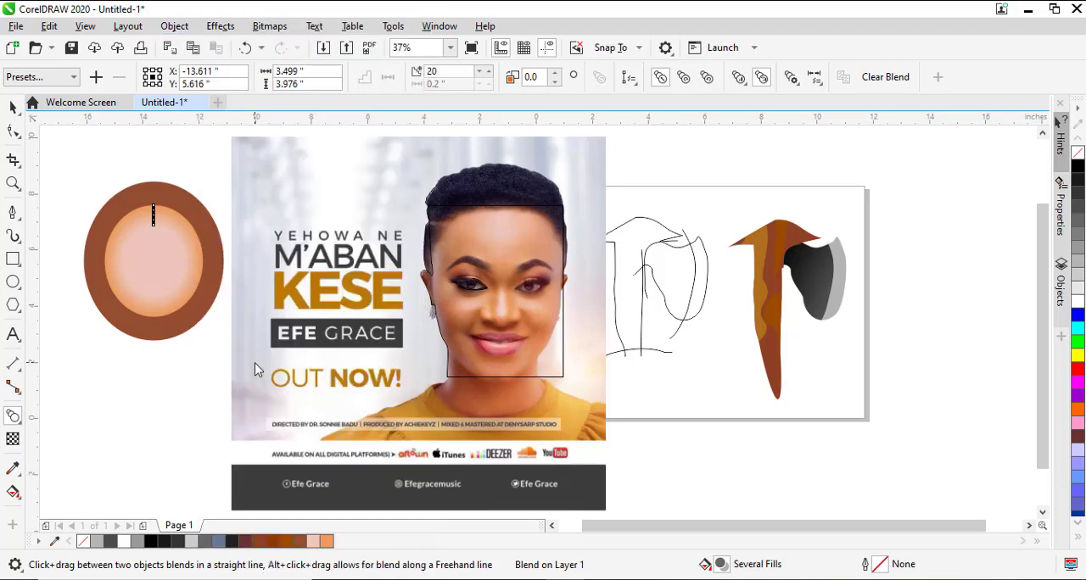
# Ungroup the intermediate shapes between the pink and orange ellipses, and check that the orange edge shapes can be selected individually.
pyautogui.click(131, 367)
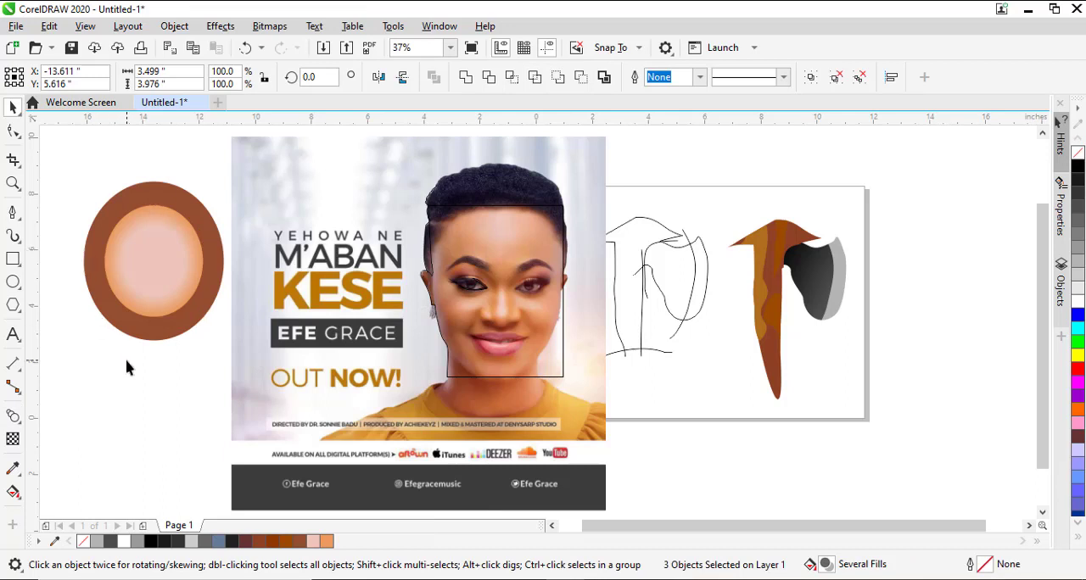
pyautogui.click(153, 263)
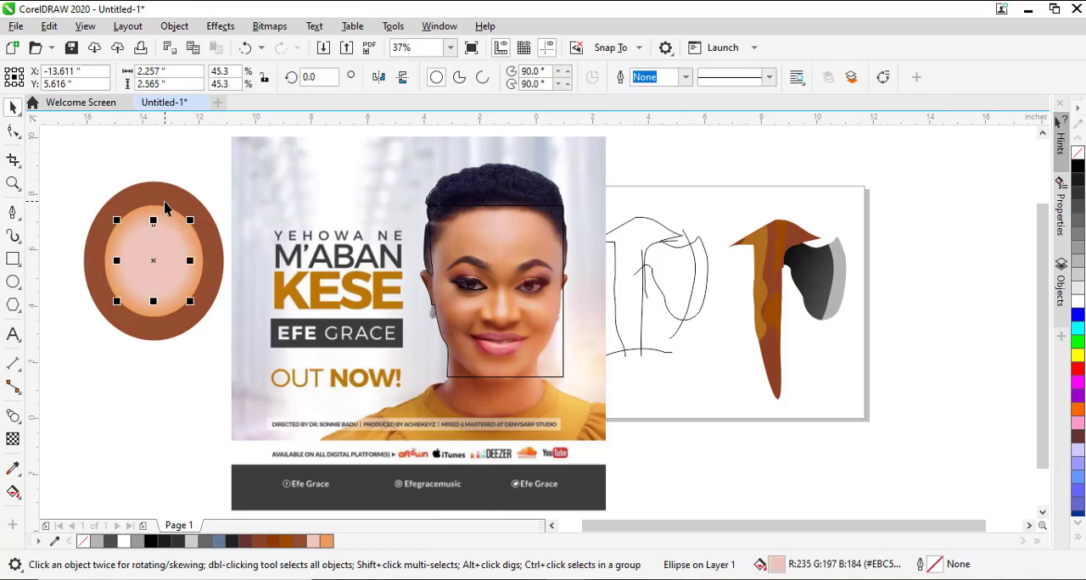
pyautogui.click(174, 211)
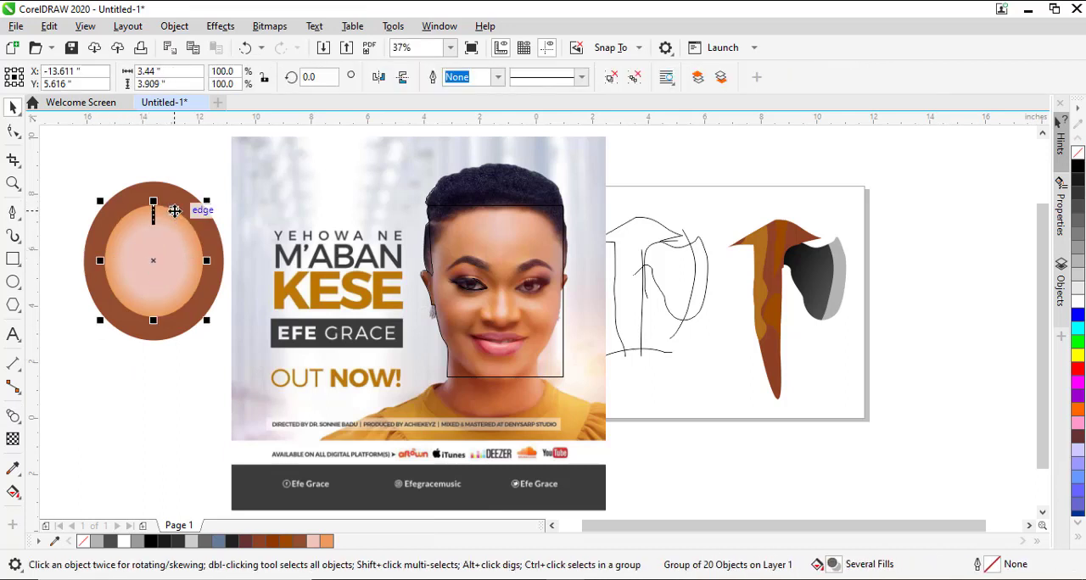
pyautogui.click(633, 77)
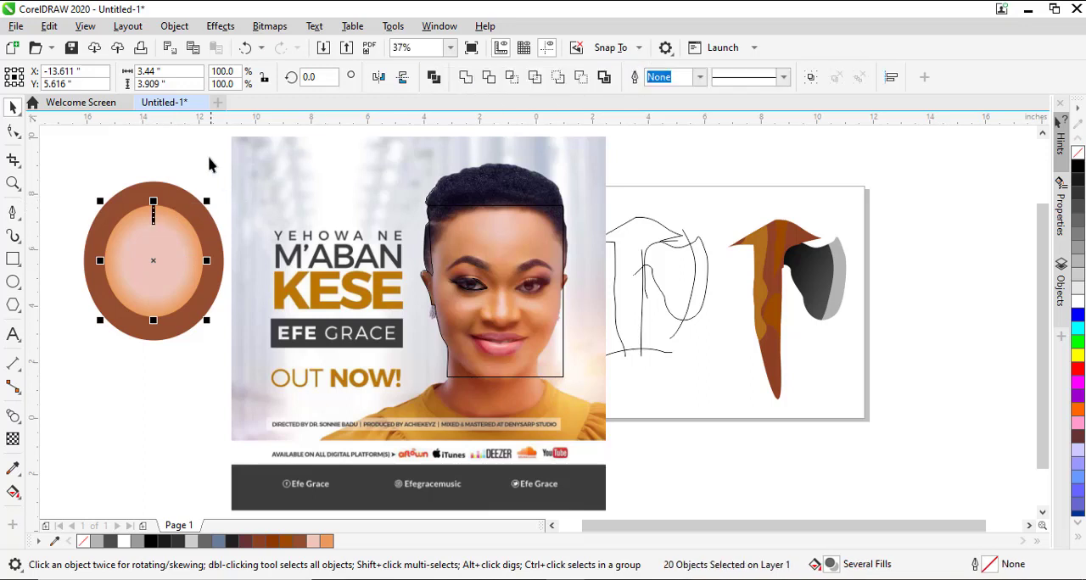
pyautogui.press('Escape')
pyautogui.click(165, 213)
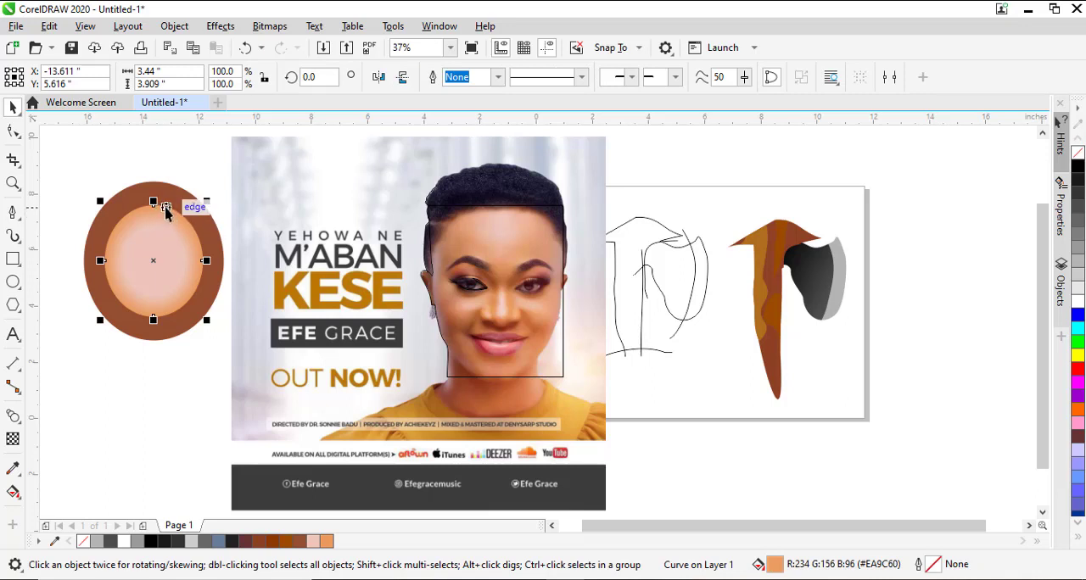
pyautogui.hotkey('ctrl', 'z')
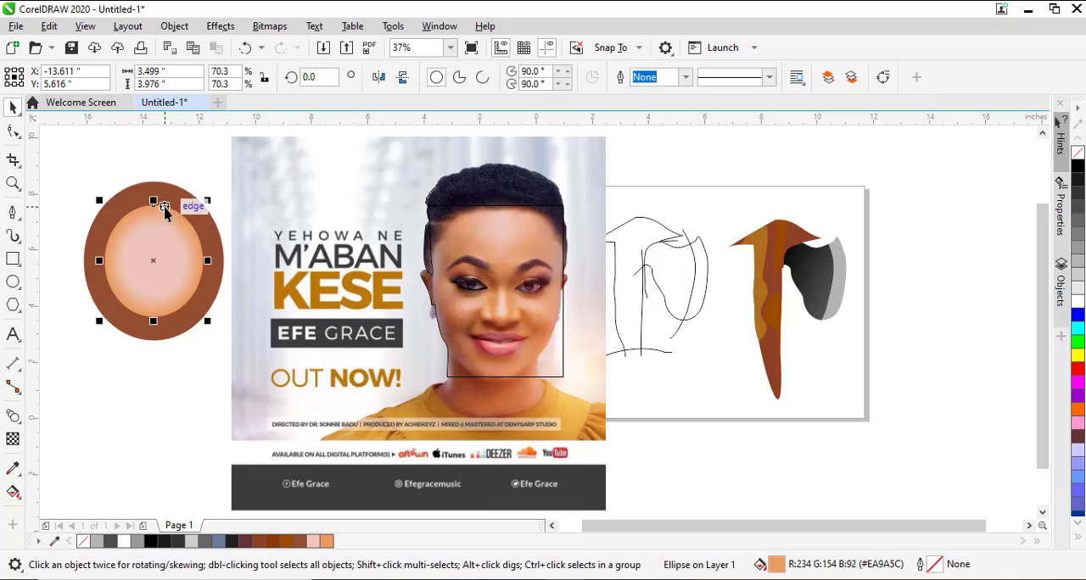
pyautogui.click(162, 412)
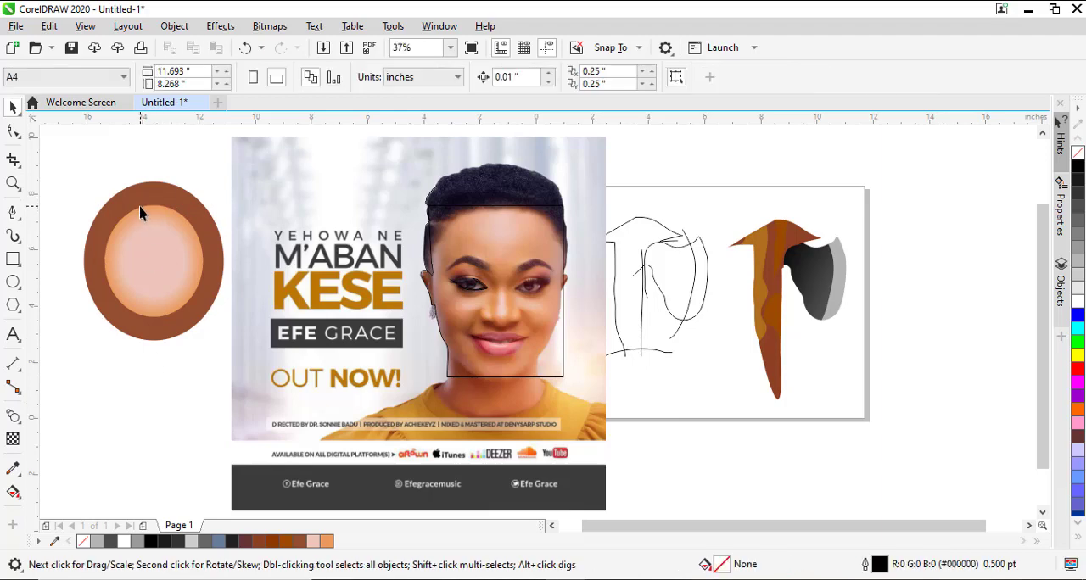
# Blend the outermost orange ellipse into the brown ellipse using 20 steps.
pyautogui.scroll(10, 140, 212)
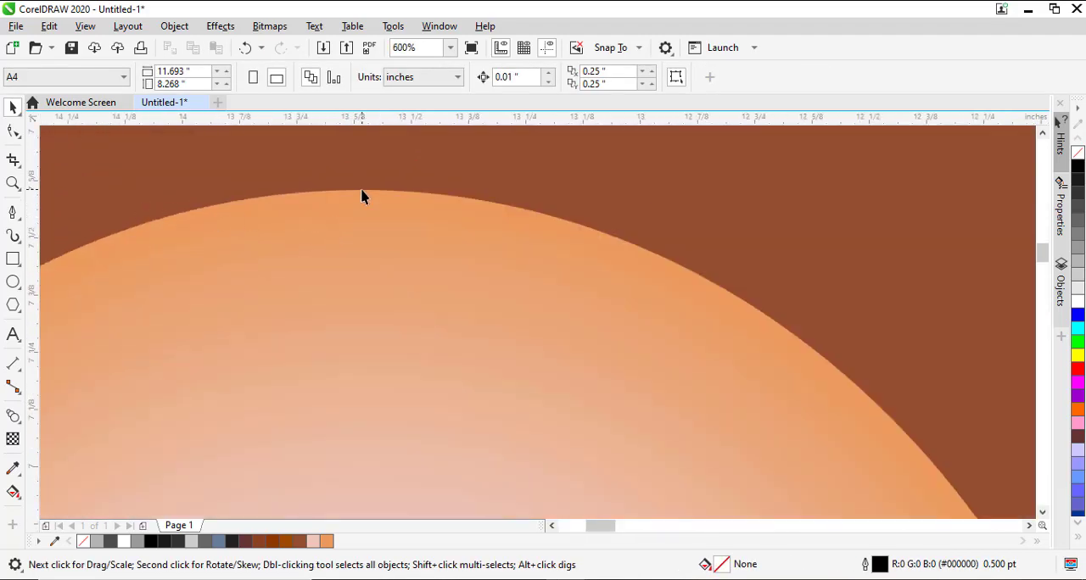
pyautogui.click(368, 201)
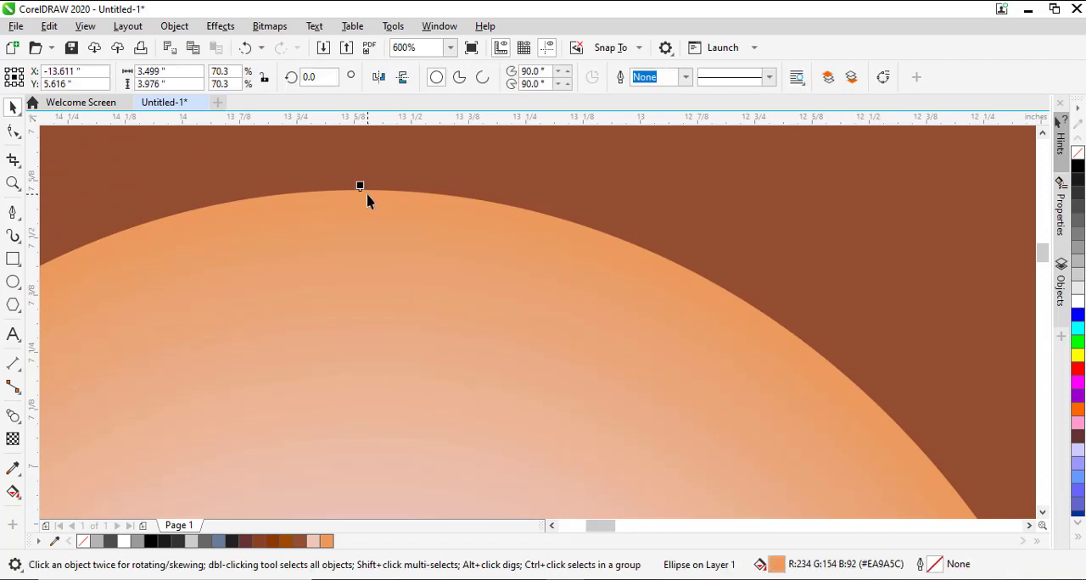
pyautogui.click(13, 416)
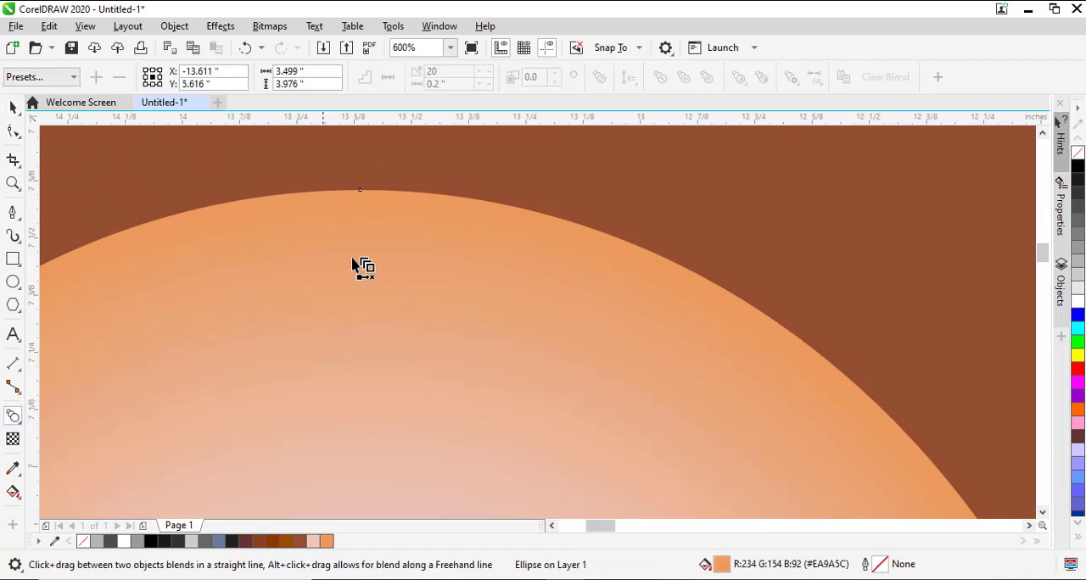
pyautogui.moveTo(385, 192); pyautogui.dragTo(421, 142)
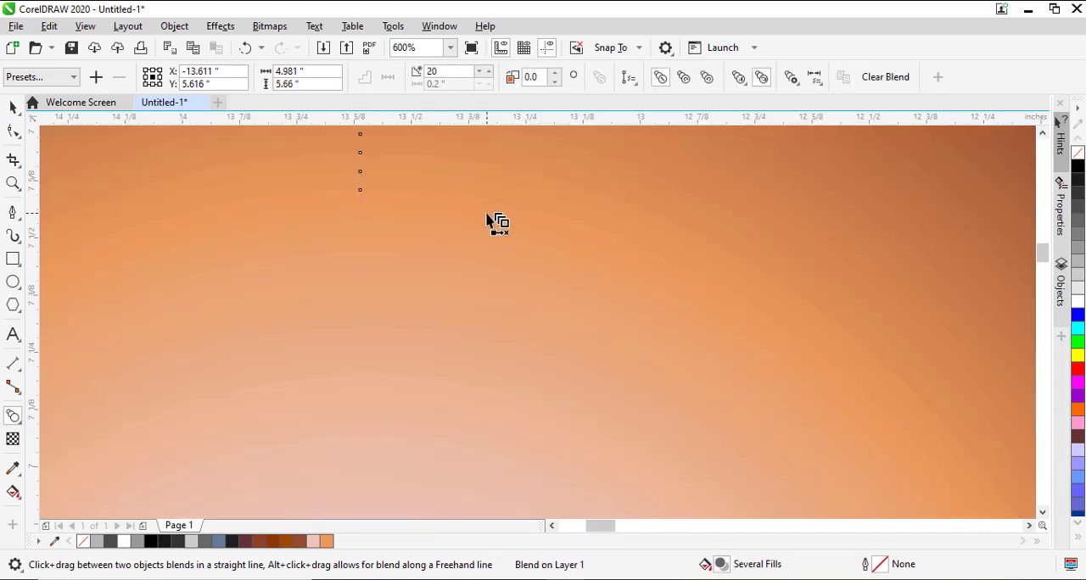
pyautogui.scroll(-6, 493, 221)
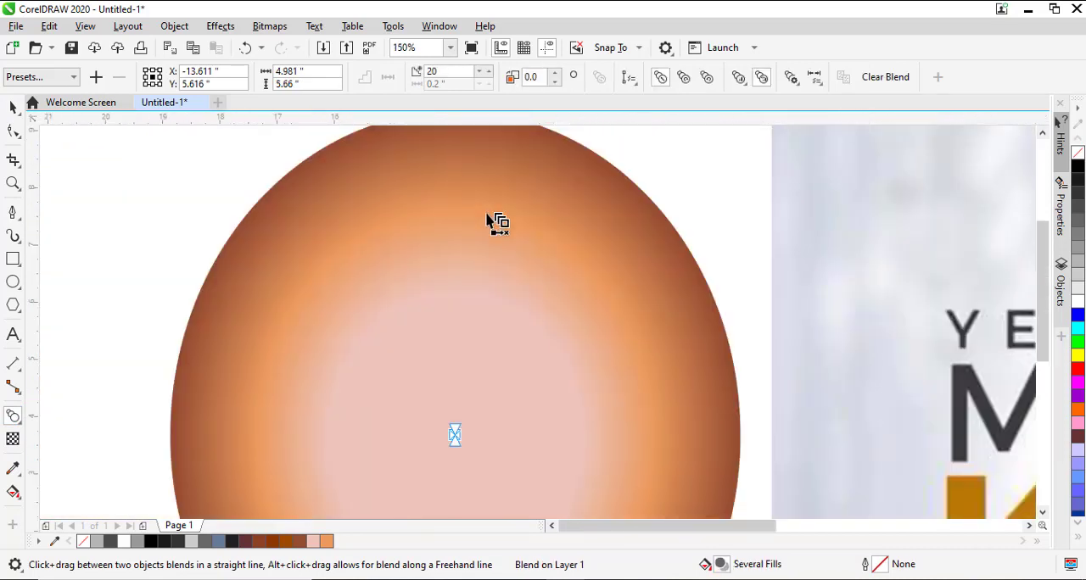
# Move the whole blended ellipse stack farther from the poster into the empty area beside it.
pyautogui.press('space')
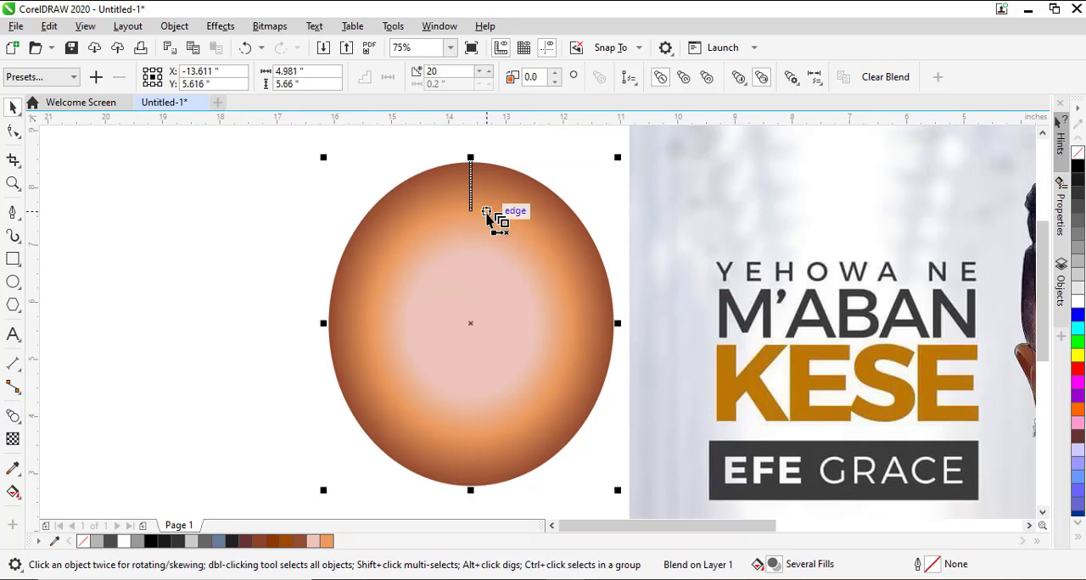
pyautogui.click(492, 223)
pyautogui.click(314, 212)
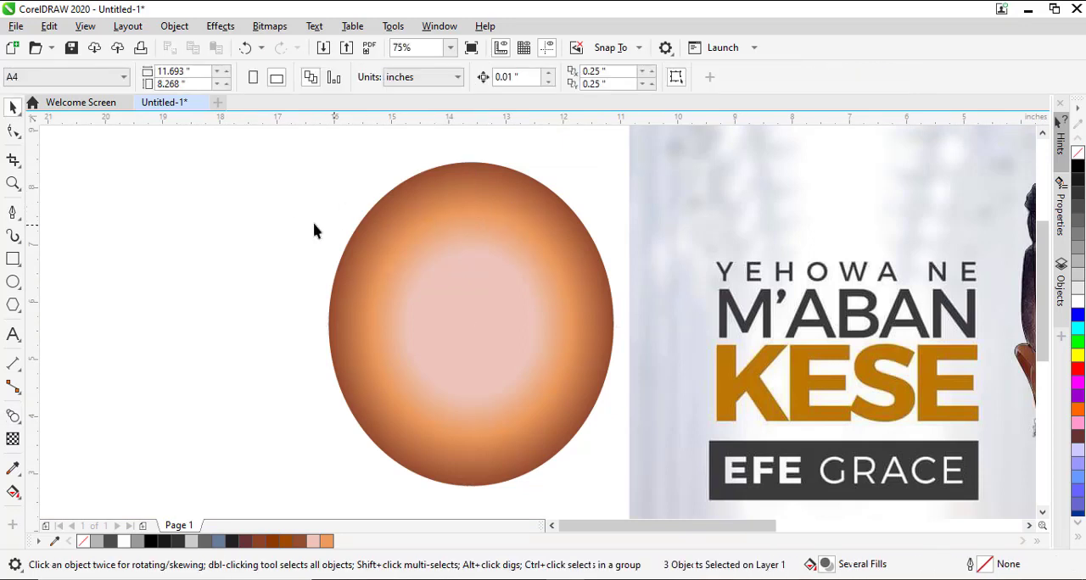
pyautogui.scroll(-1, 308, 227)
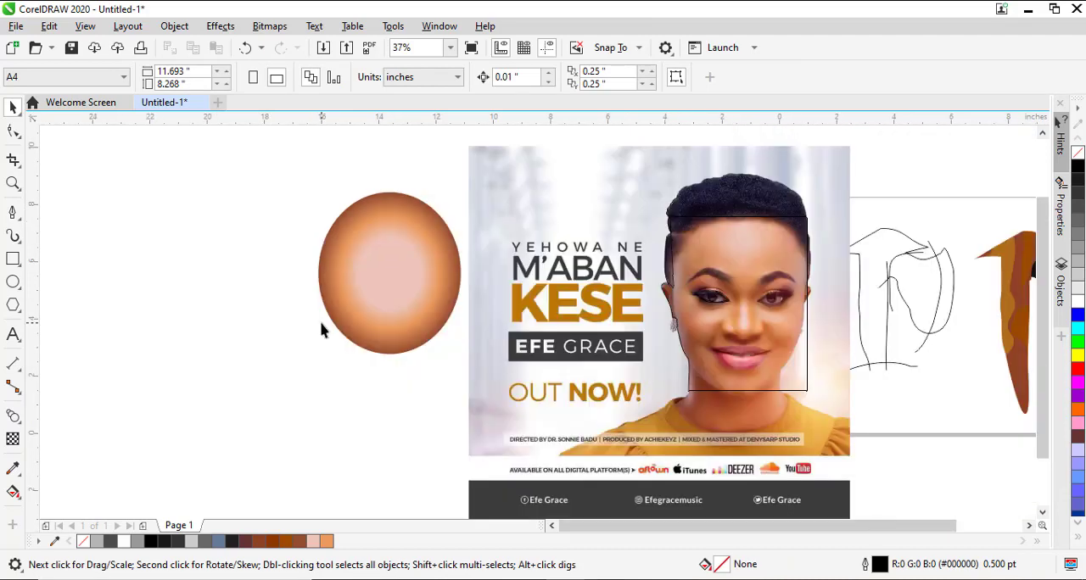
pyautogui.click(412, 279)
pyautogui.moveTo(412, 279); pyautogui.dragTo(243, 290)
pyautogui.click(407, 337)
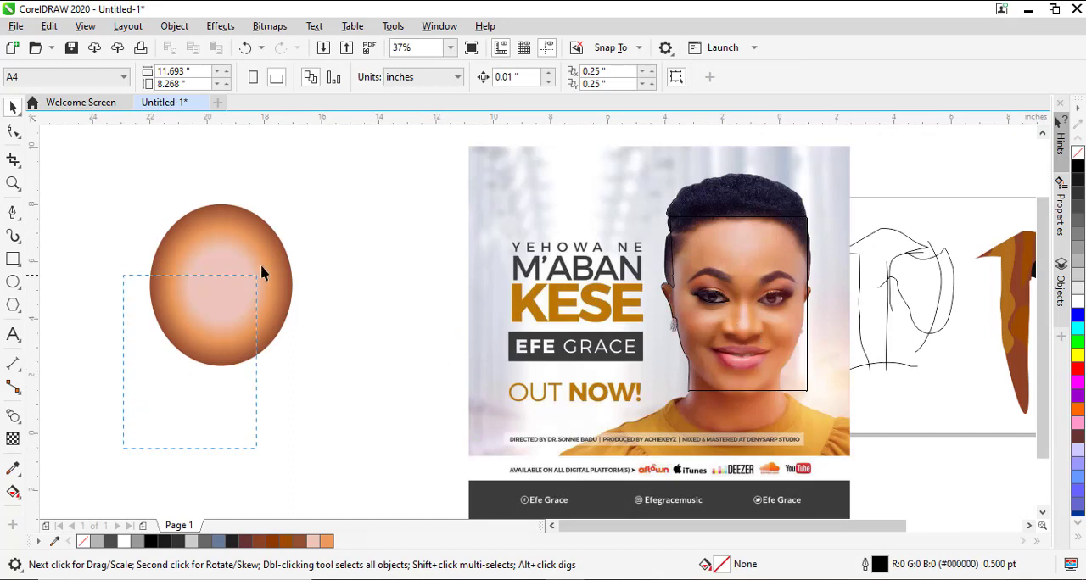
# Select all the blended ellipses and stretch them vertically to about 6.3 in tall.
pyautogui.moveTo(262, 272); pyautogui.dragTo(354, 185)
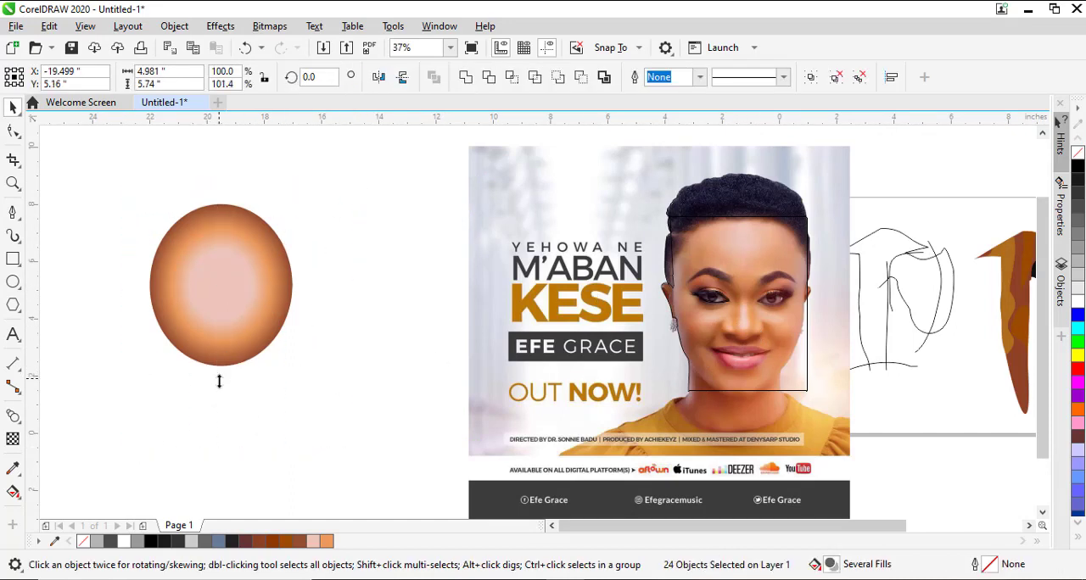
pyautogui.moveTo(219, 382); pyautogui.dragTo(220, 399)
pyautogui.click(336, 377)
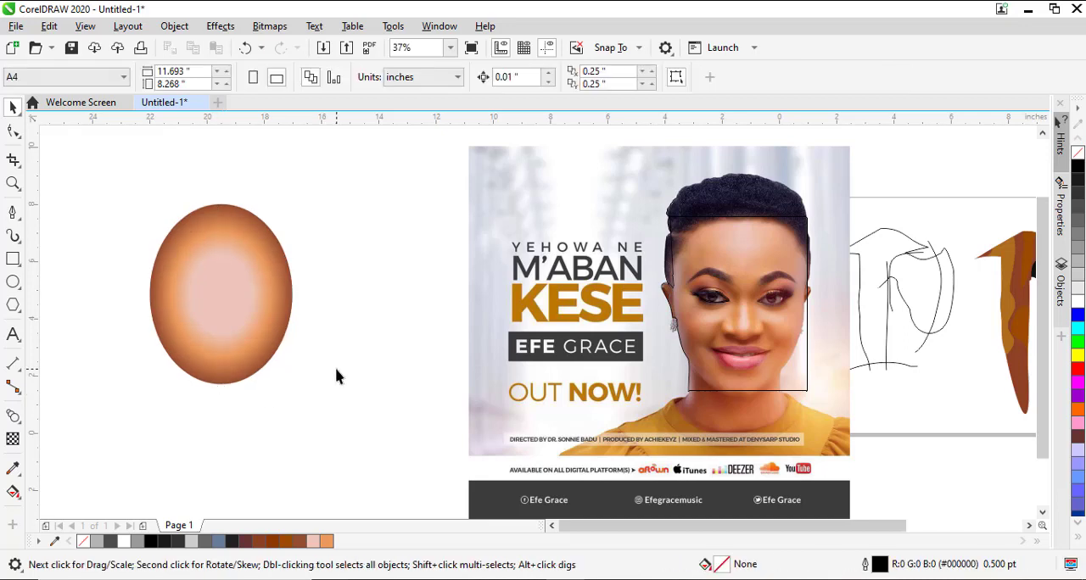
# Make a smaller copy of the central pink ellipse, about 1.41 by 1.78 in, inside its lower-left part.
pyautogui.moveTo(237, 300); pyautogui.dragTo(263, 295)
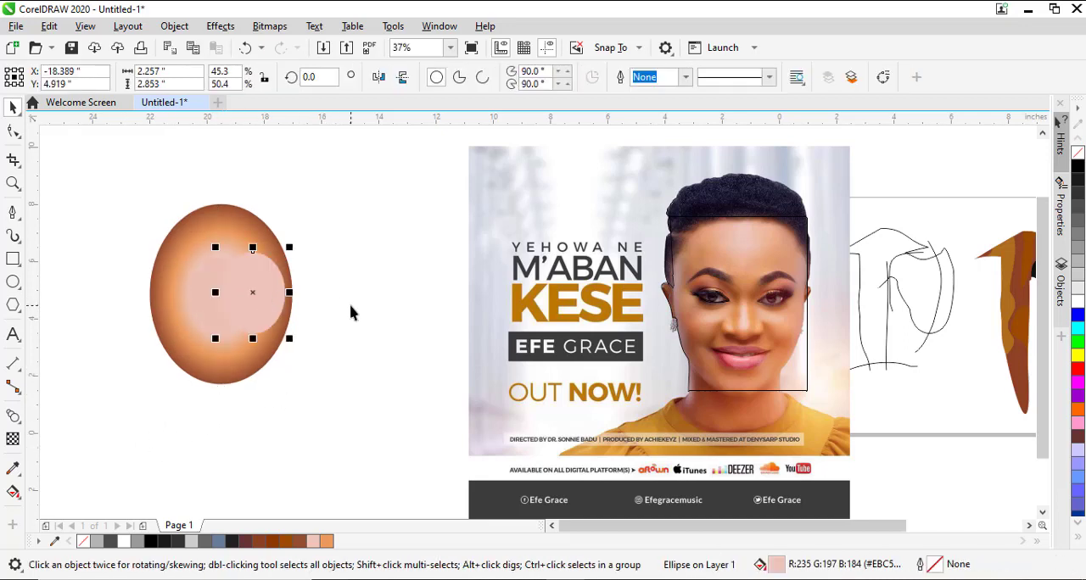
pyautogui.click(386, 383)
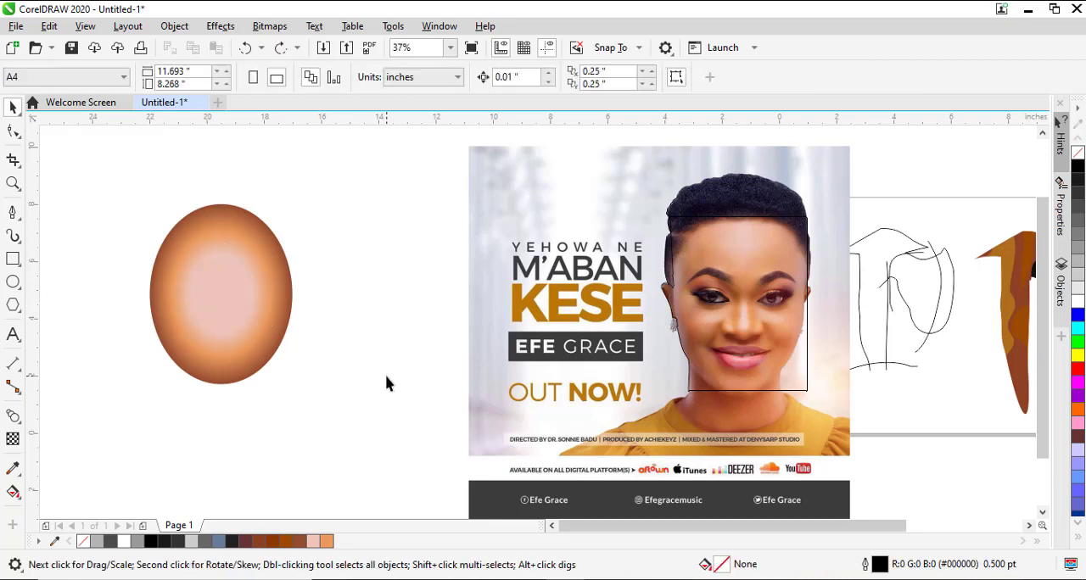
pyautogui.click(213, 303)
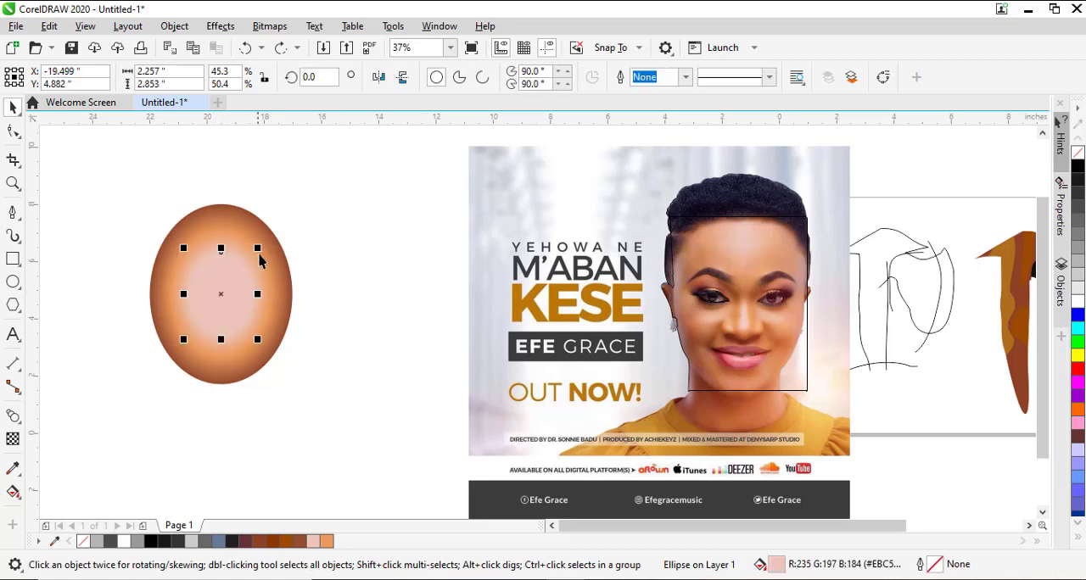
pyautogui.moveTo(261, 246); pyautogui.dragTo(252, 284)
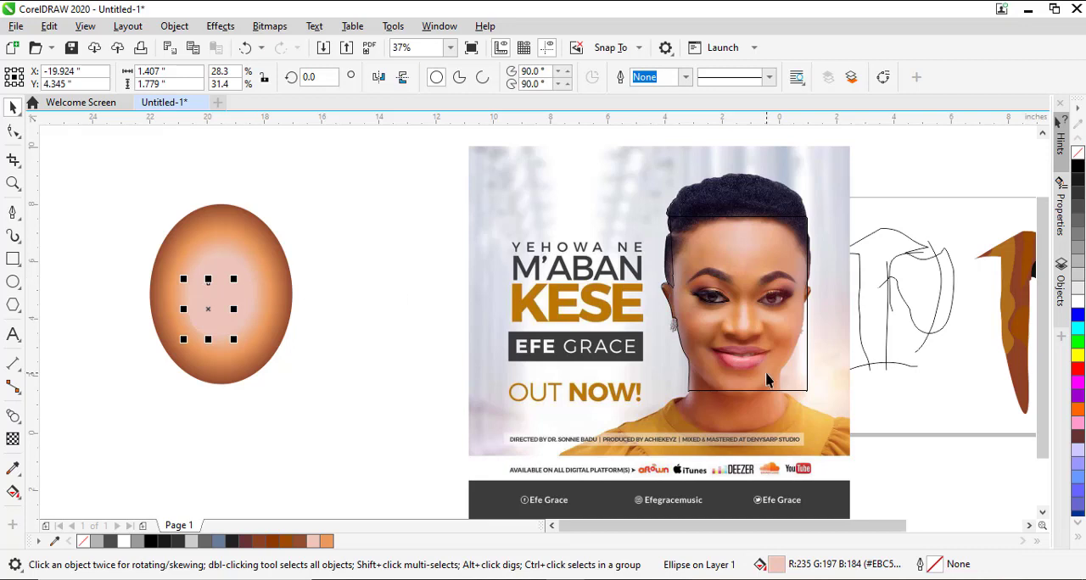
# Fill the small ellipse with the light skin colour #F1C4AE sampled from the face, and tint it with white.
pyautogui.hotkey('ctrl', 'shift', 'e')
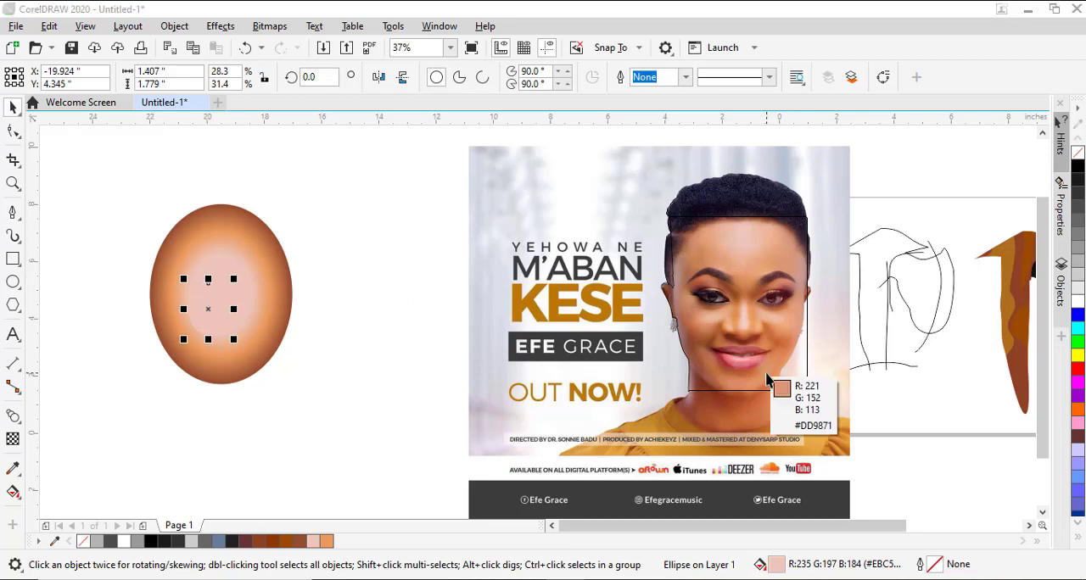
pyautogui.click(750, 325)
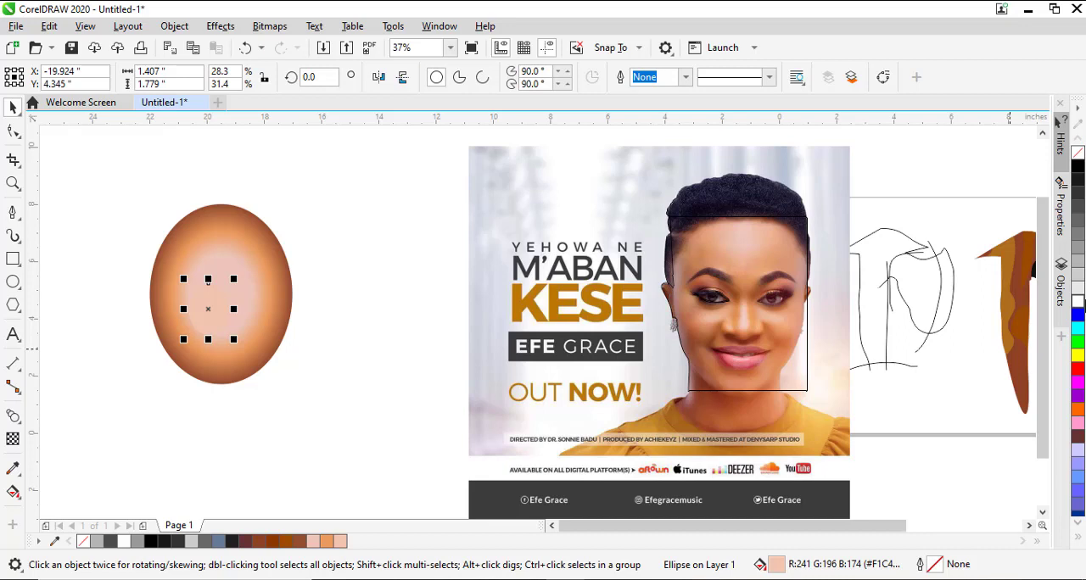
pyautogui.keyDown('ctrl'); pyautogui.click(1080, 304); pyautogui.keyUp('ctrl')
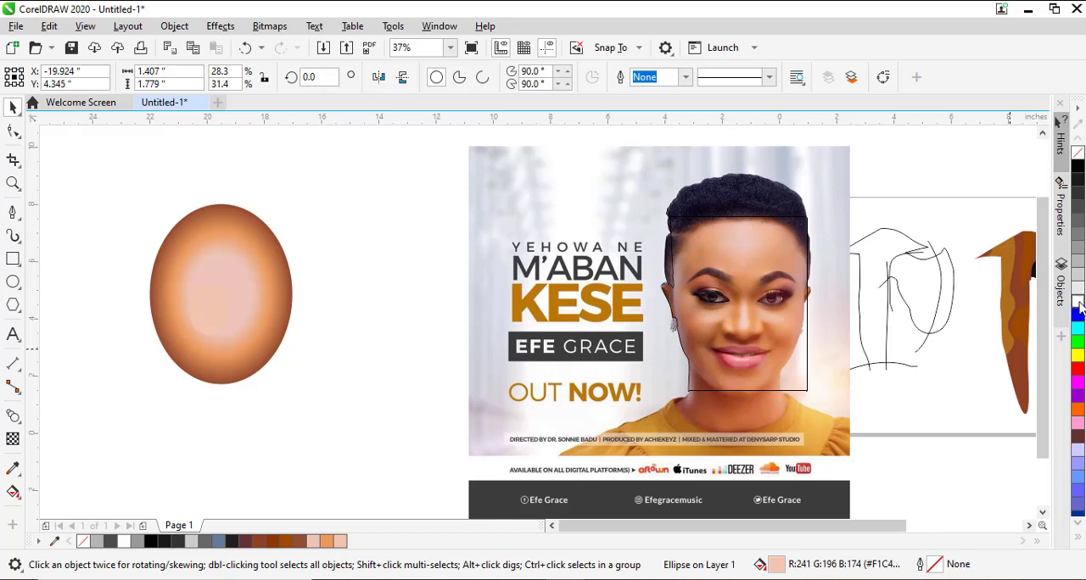
pyautogui.keyDown('ctrl'); pyautogui.click(1080, 303); pyautogui.keyUp('ctrl')
pyautogui.keyDown('ctrl'); pyautogui.click(1080, 303); pyautogui.keyUp('ctrl')
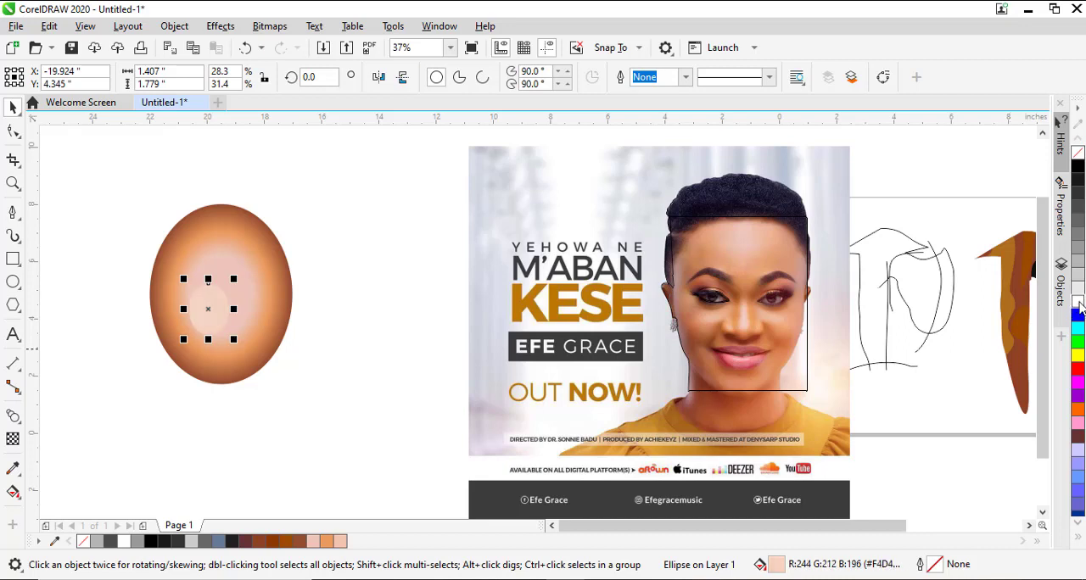
# Blend the small light ellipse into the surrounding pink ellipse using 20 steps.
pyautogui.click(12, 416)
pyautogui.moveTo(223, 314); pyautogui.dragTo(258, 297)
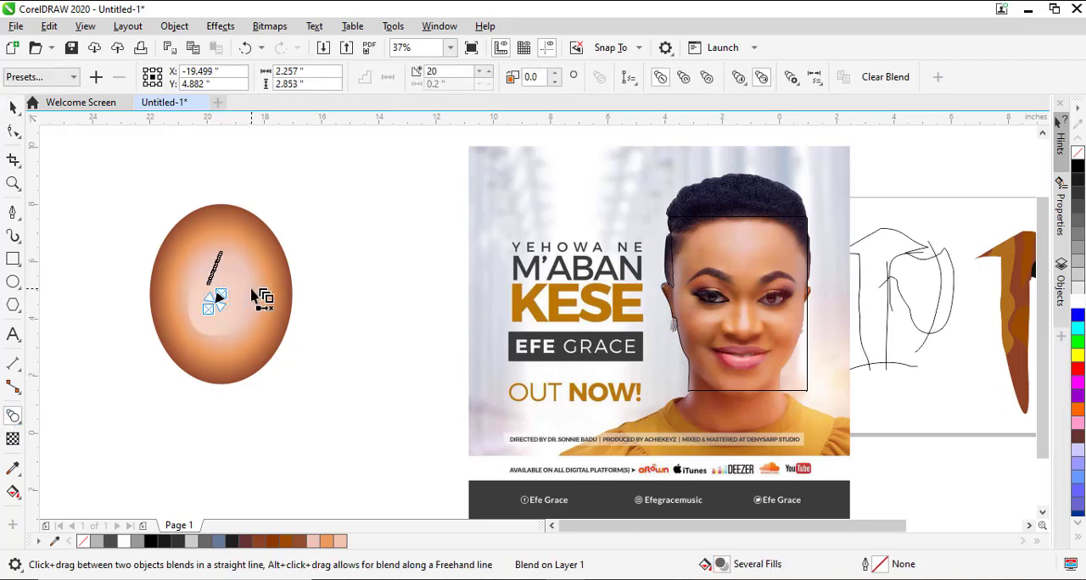
pyautogui.click(13, 106)
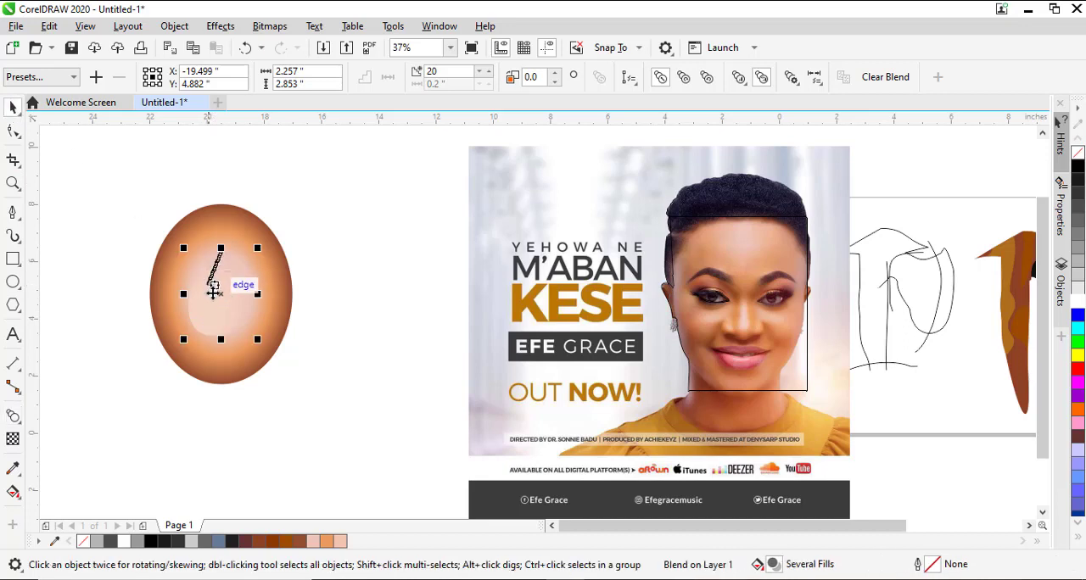
# Select the blend's small control ellipse and reposition it near the centre of the pink ellipse.
pyautogui.click(205, 331)
pyautogui.click(202, 313)
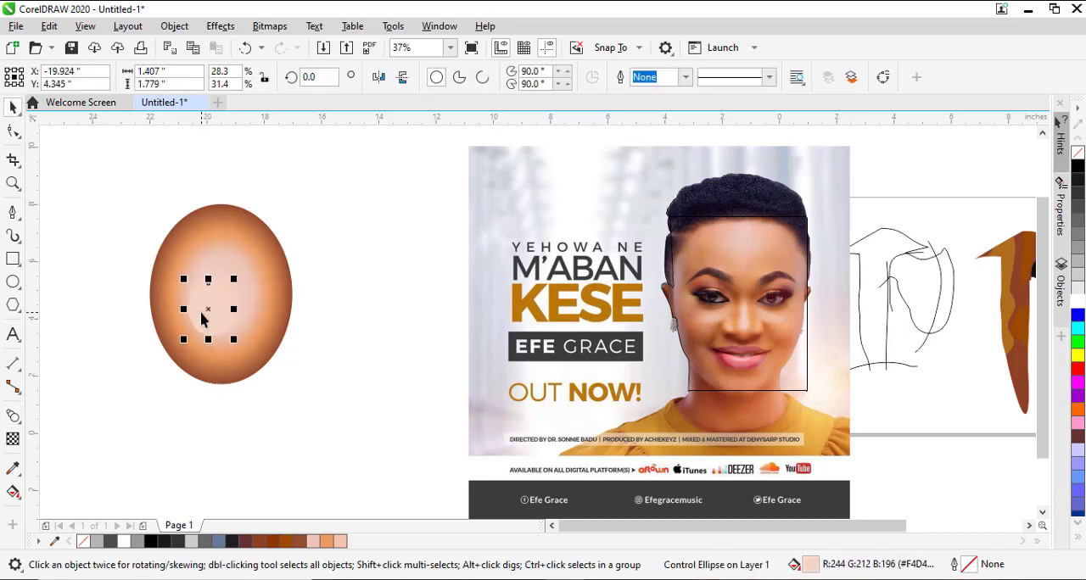
pyautogui.moveTo(208, 310); pyautogui.dragTo(242, 296)
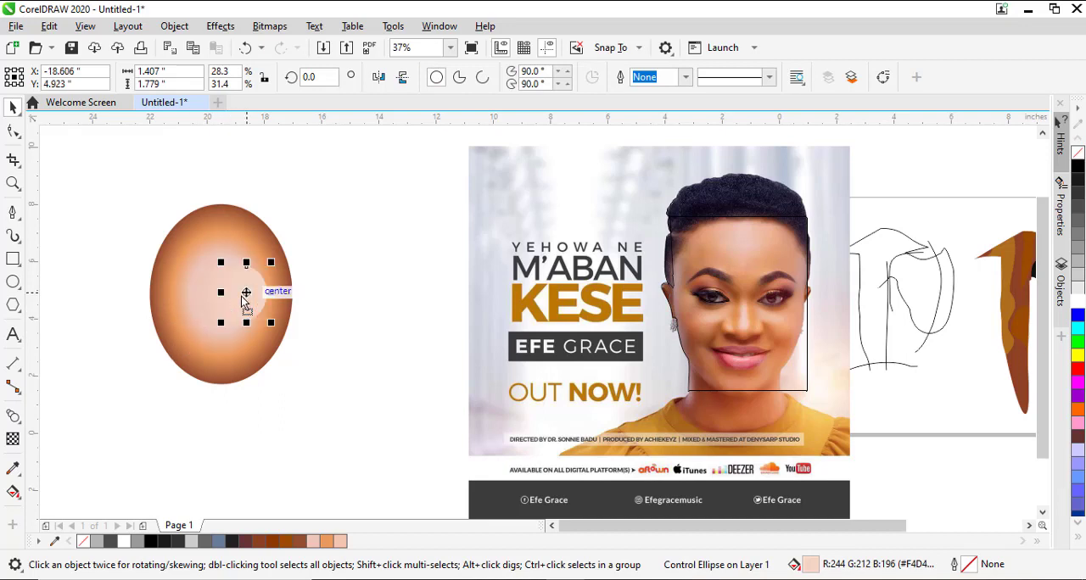
pyautogui.moveTo(242, 296); pyautogui.dragTo(222, 297)
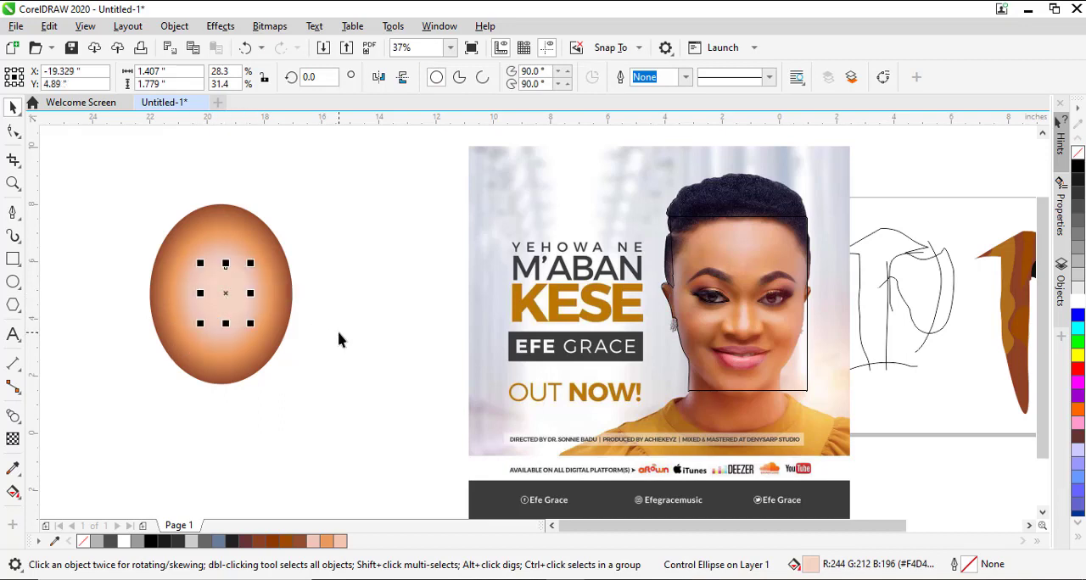
# Lighten the small control ellipse's fill further by repeatedly adding white to brighten the highlight.
pyautogui.keyDown('ctrl'); pyautogui.click(1079, 302); pyautogui.keyUp('ctrl')
pyautogui.keyDown('ctrl'); pyautogui.click(1079, 302); pyautogui.keyUp('ctrl')
pyautogui.keyDown('ctrl'); pyautogui.click(1079, 302); pyautogui.keyUp('ctrl')
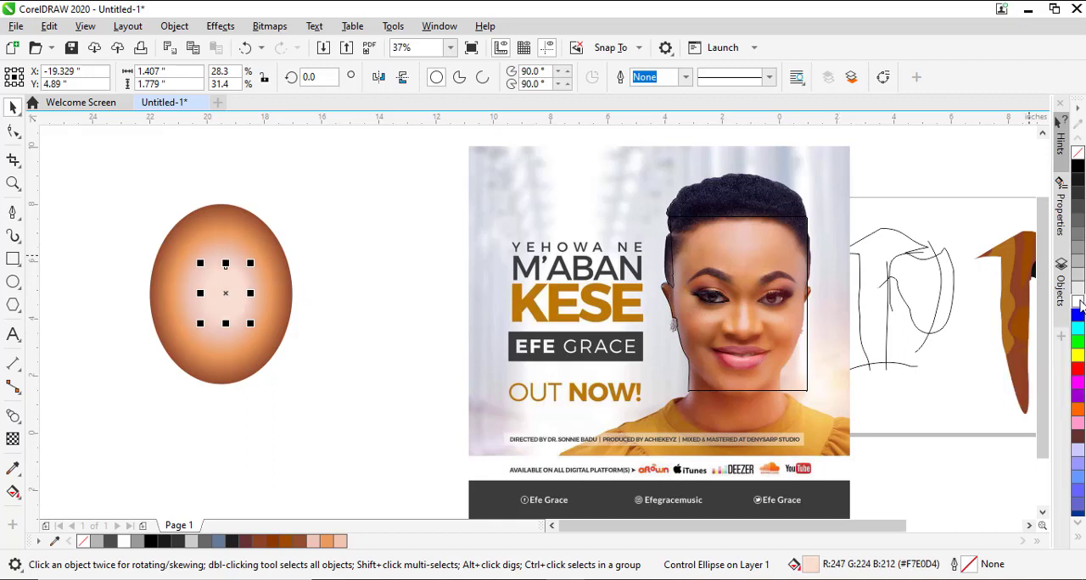
pyautogui.keyDown('ctrl'); pyautogui.click(1079, 302); pyautogui.keyUp('ctrl')
pyautogui.click(401, 400)
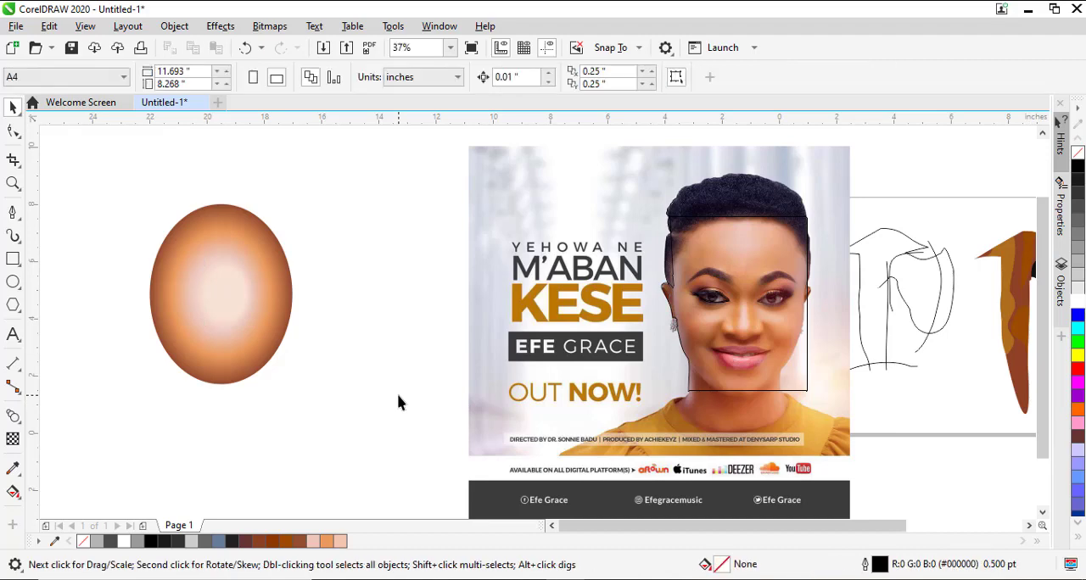
# Select all the blended ellipses that make up the shaded shape together.
pyautogui.click(227, 295)
pyautogui.click(329, 421)
pyautogui.moveTo(102, 465); pyautogui.dragTo(357, 172)
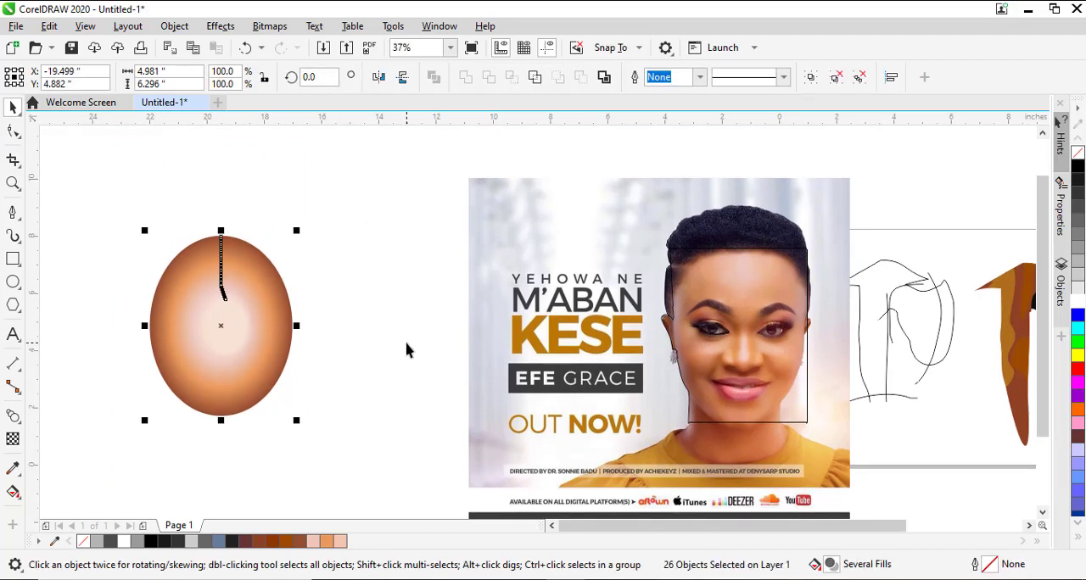